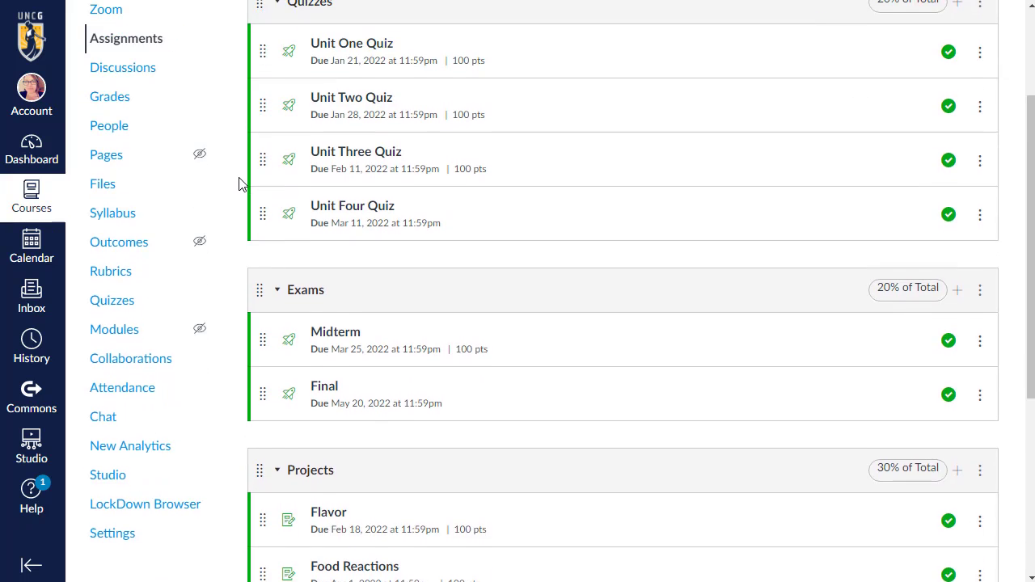
Review the Quizzes, Exams, Projects and Presentation assignment groups, and open the course's Modules page.
scroll(239, 183, "down", 1)
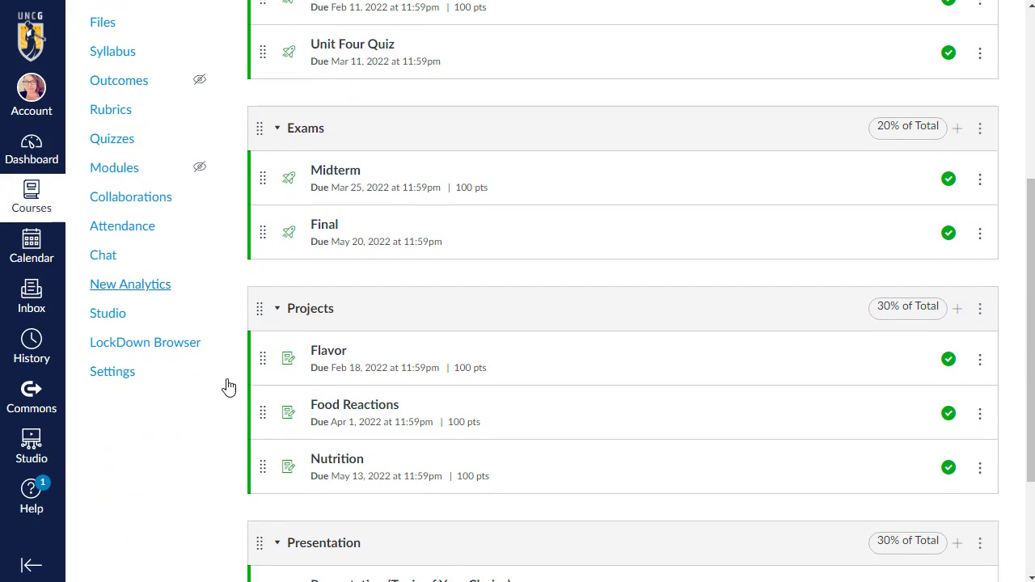
scroll(227, 442, "down", 2)
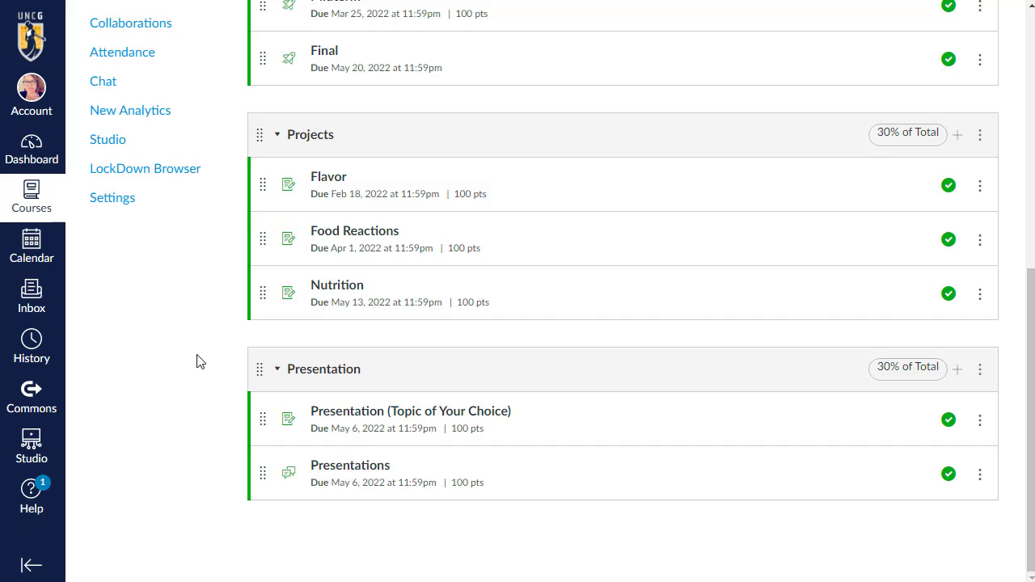
scroll(196, 362, "up", 4)
scroll(136, 224, "up", 2)
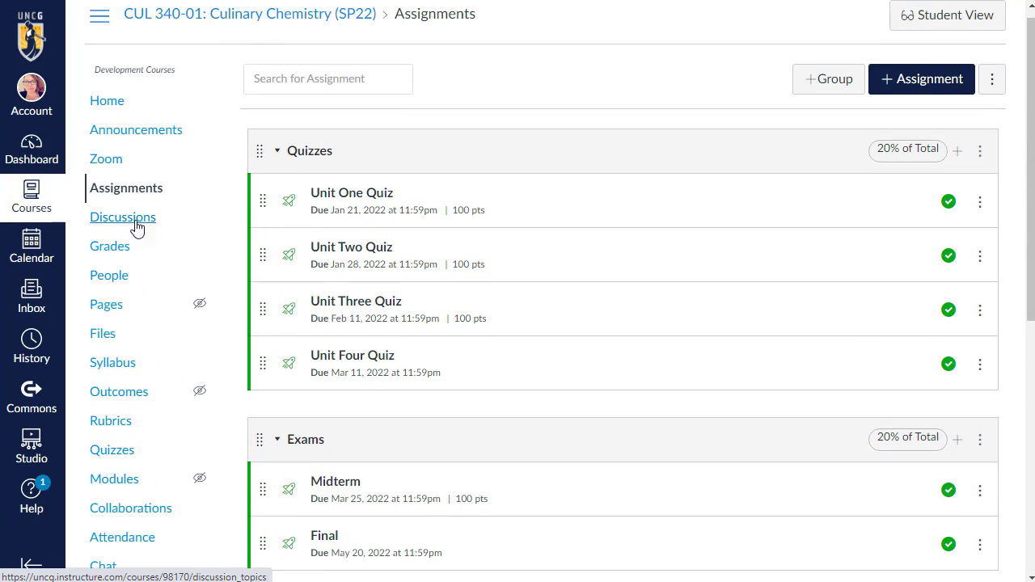
left_click(114, 480)
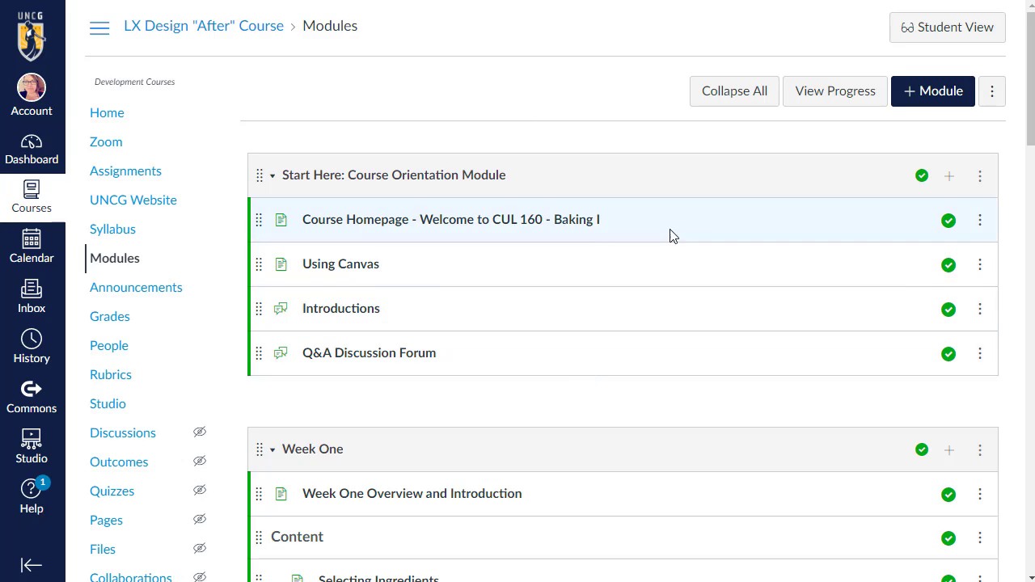
View the LX Design "After" Course modules as a student and examine how the Week One and Week Two modules are organized.
scroll(393, 326, "down", 2)
scroll(572, 328, "up", 2)
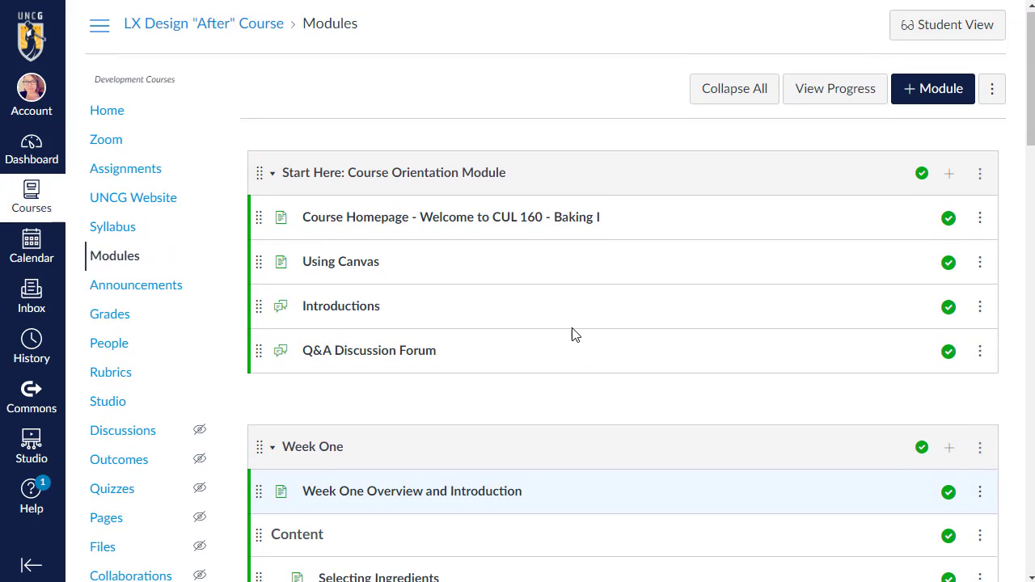
left_click(974, 29)
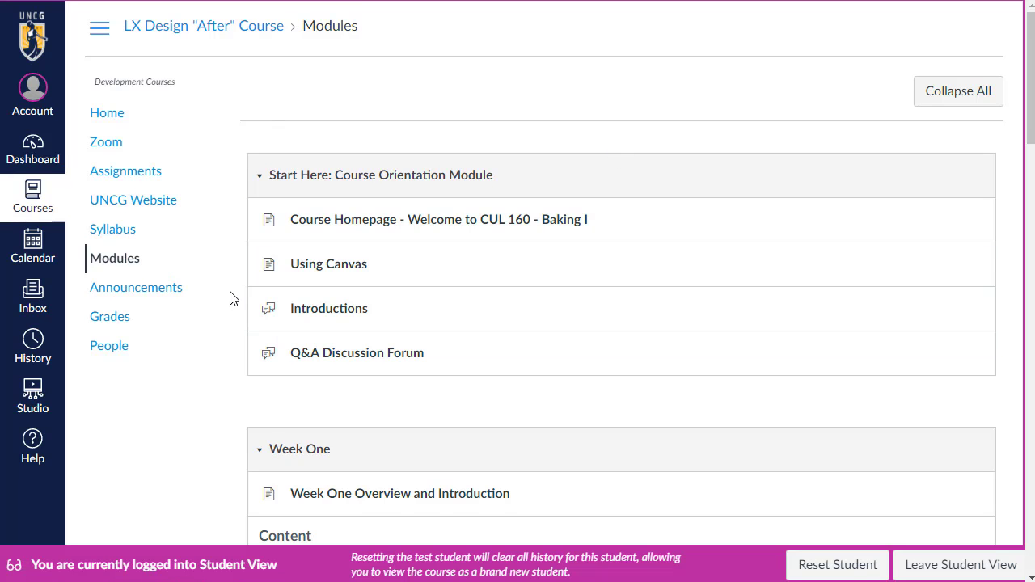
scroll(233, 296, "down", 4)
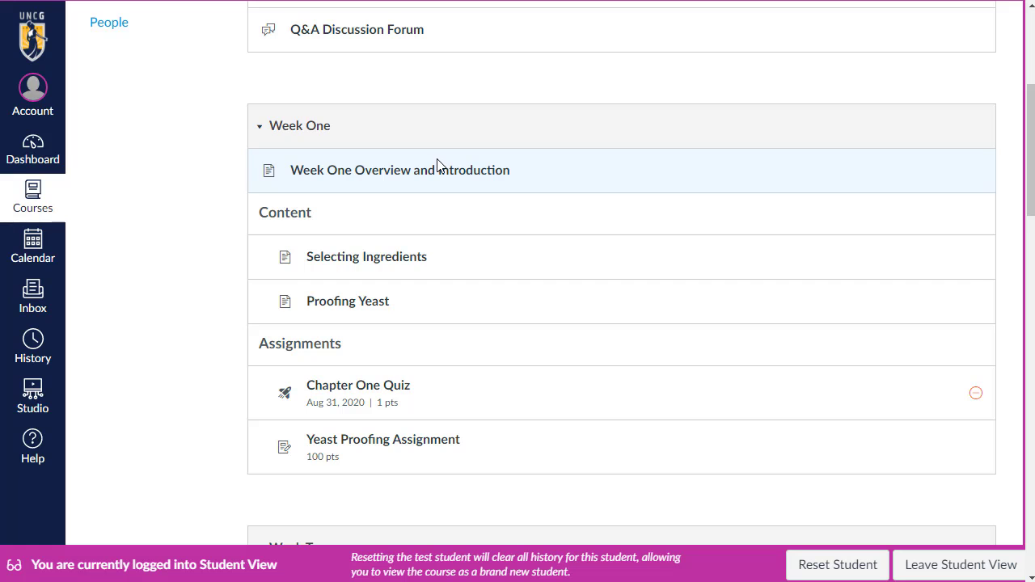
scroll(323, 453, "down", 4)
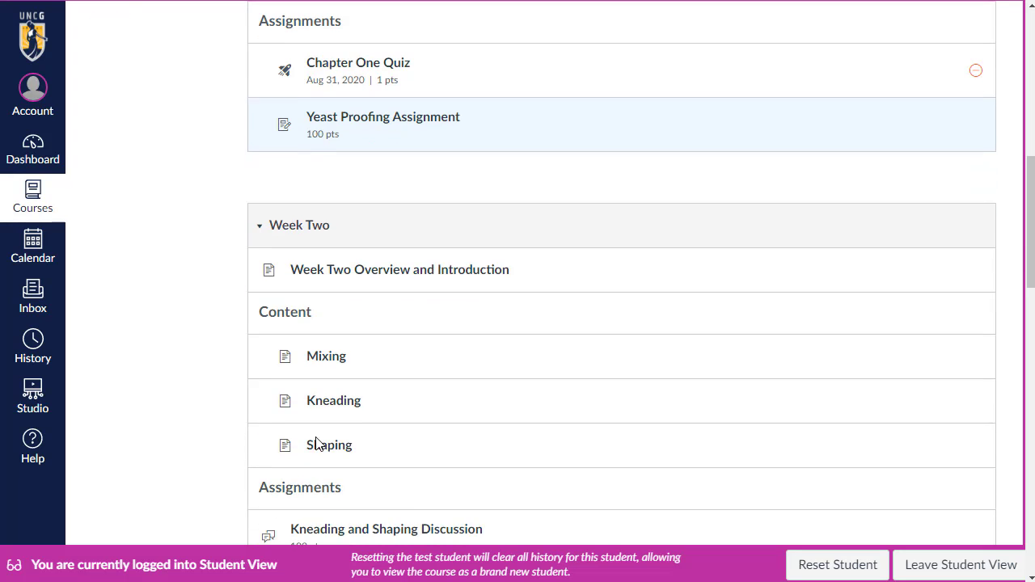
scroll(447, 438, "down", 2)
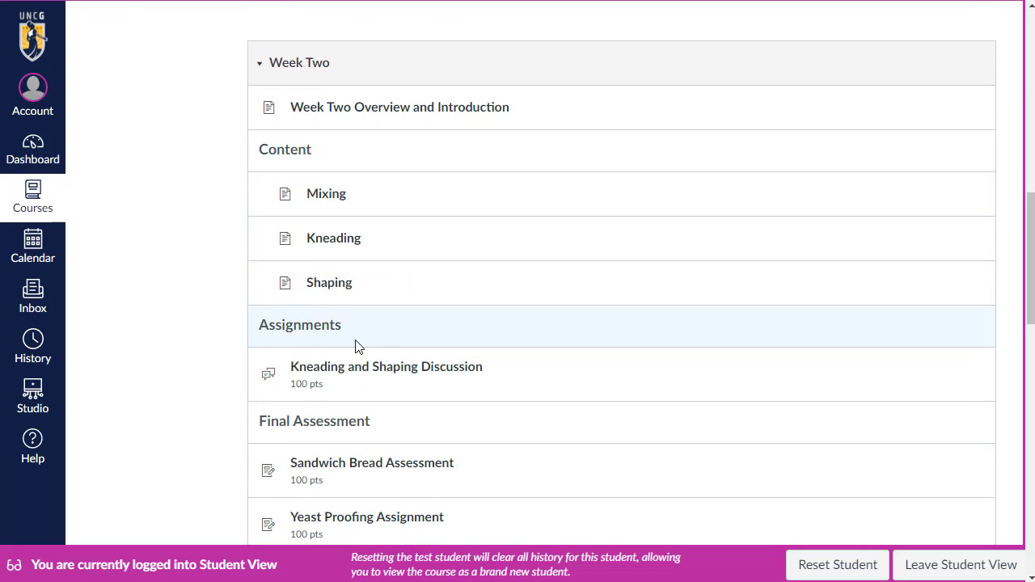
scroll(325, 478, "down", 1)
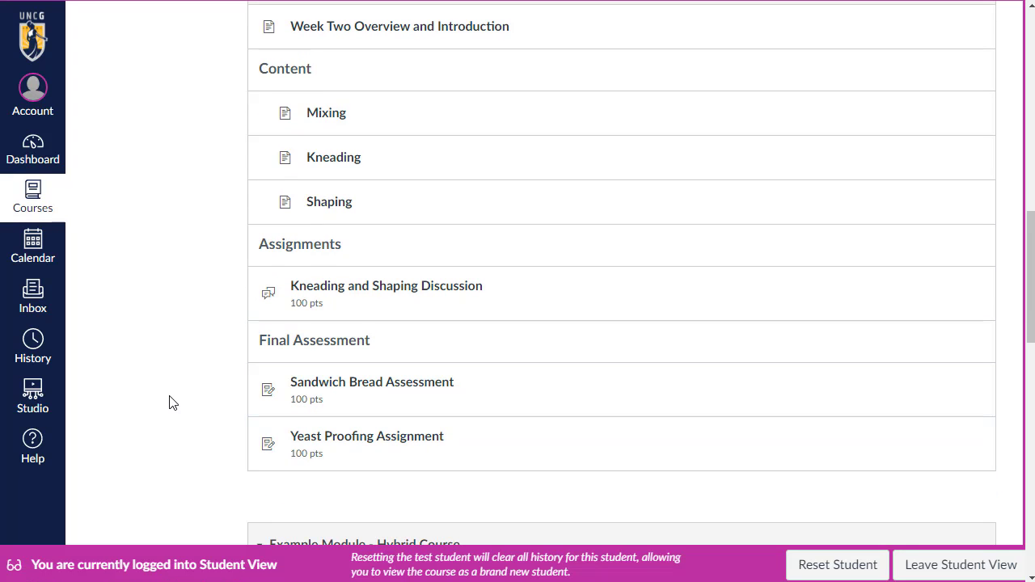
scroll(168, 404, "up", 2)
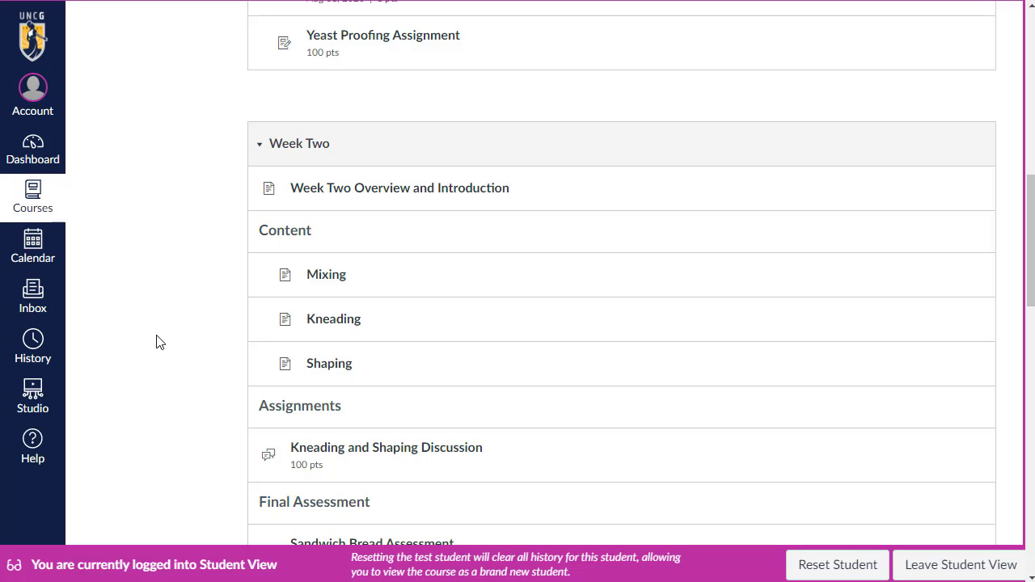
scroll(151, 354, "down", 1)
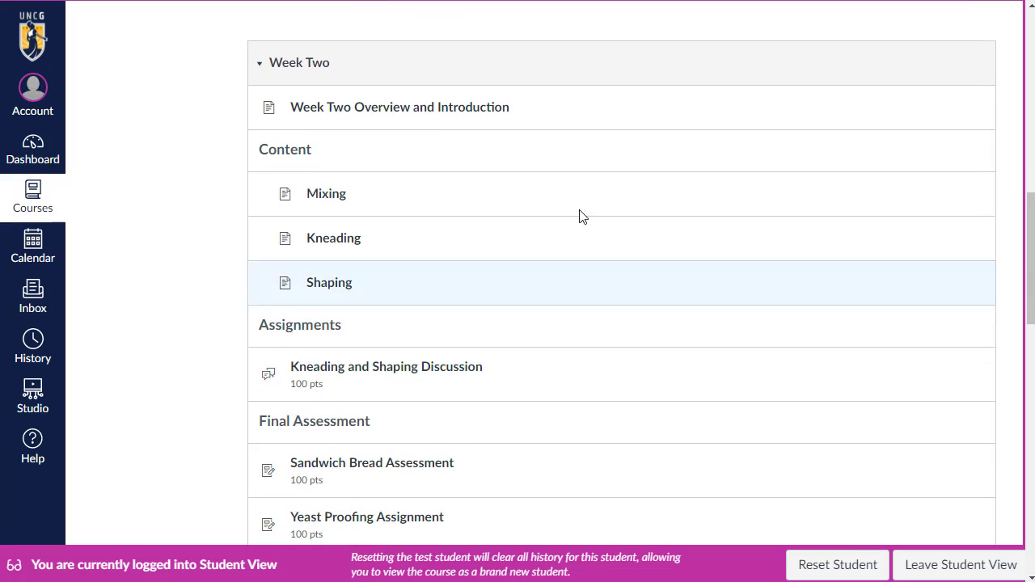
scroll(226, 483, "down", 1)
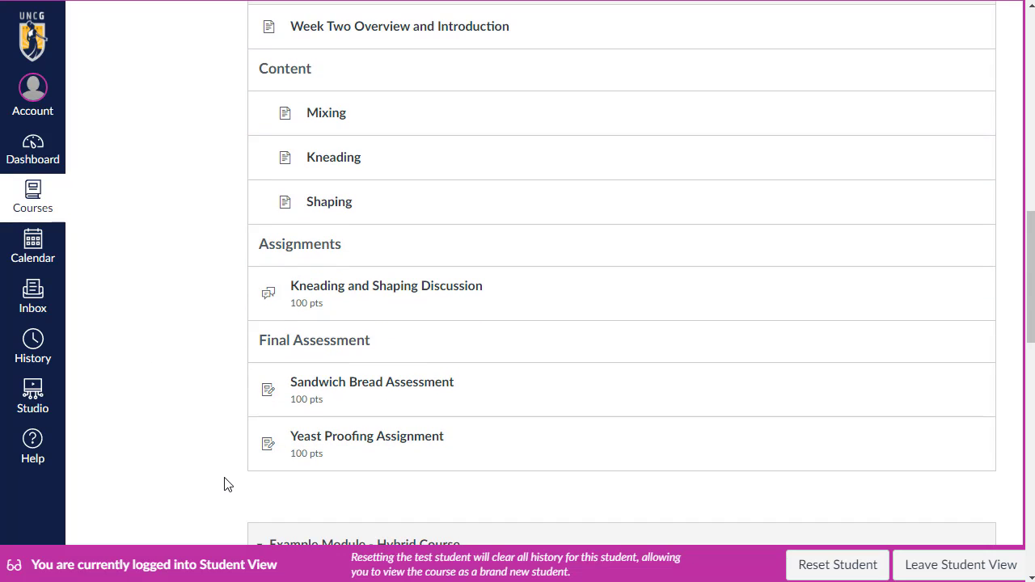
scroll(224, 482, "up", 1)
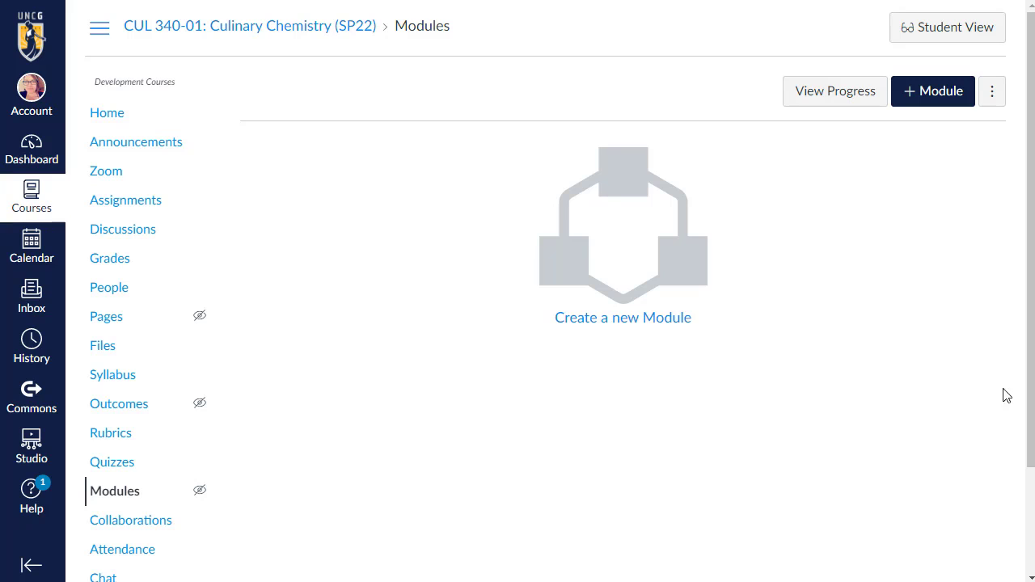
Add a module named "Week One" to the Culinary Chemistry course.
left_click(913, 109)
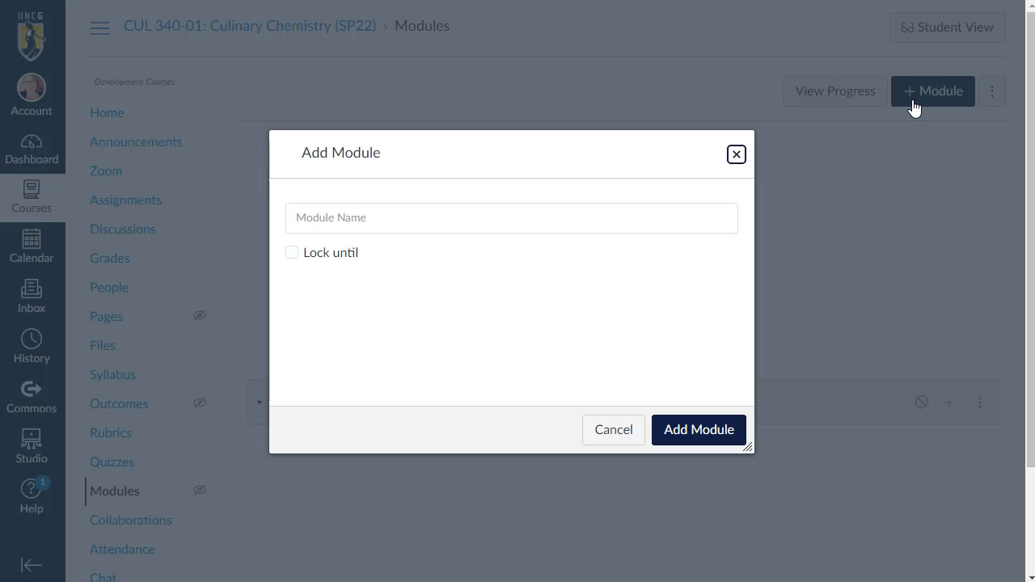
left_click(316, 212)
type("Week One")
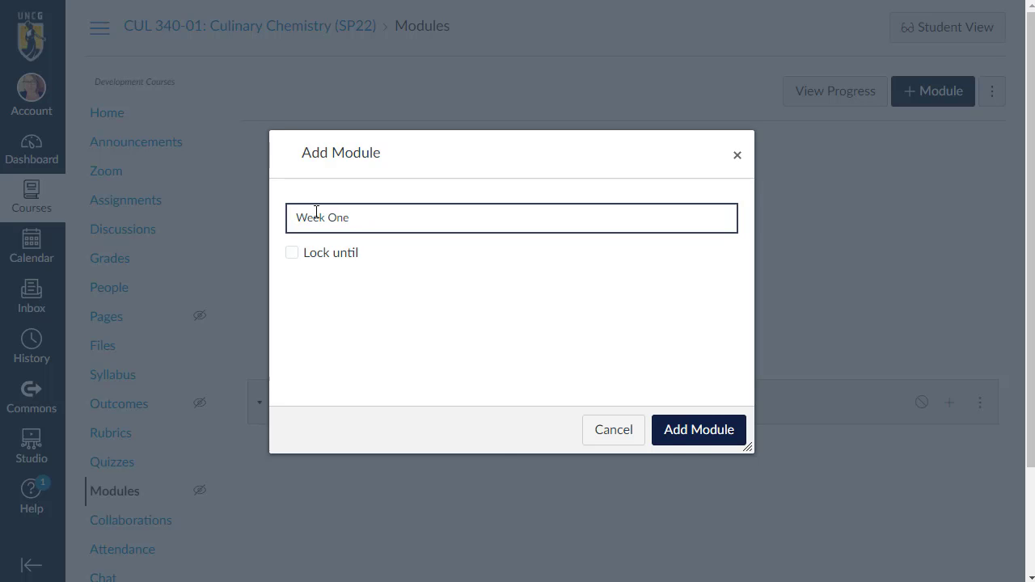
left_click(668, 439)
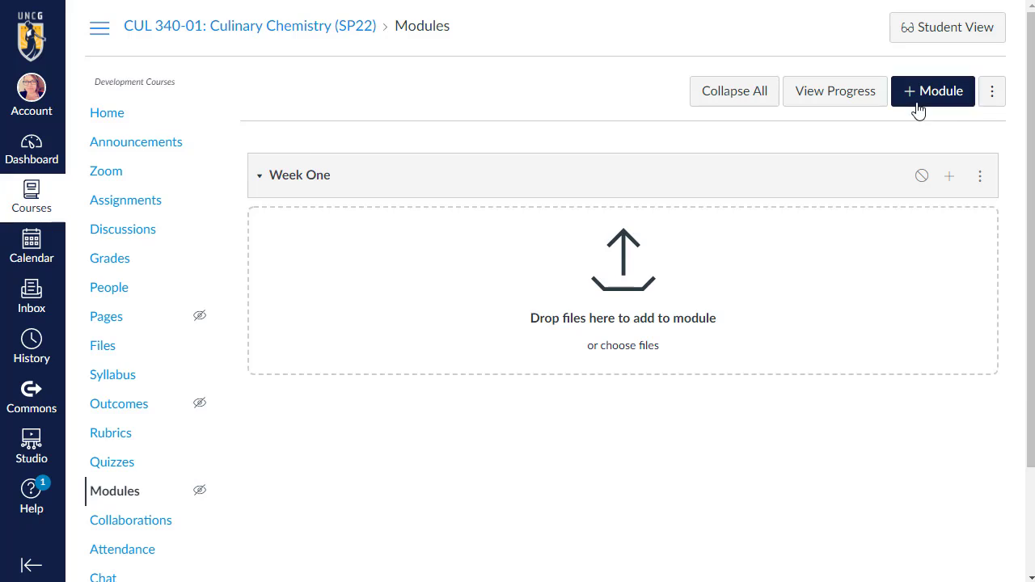
Add a second module named "Week Two" to the course.
left_click(916, 105)
left_click(328, 220)
type("Week Two")
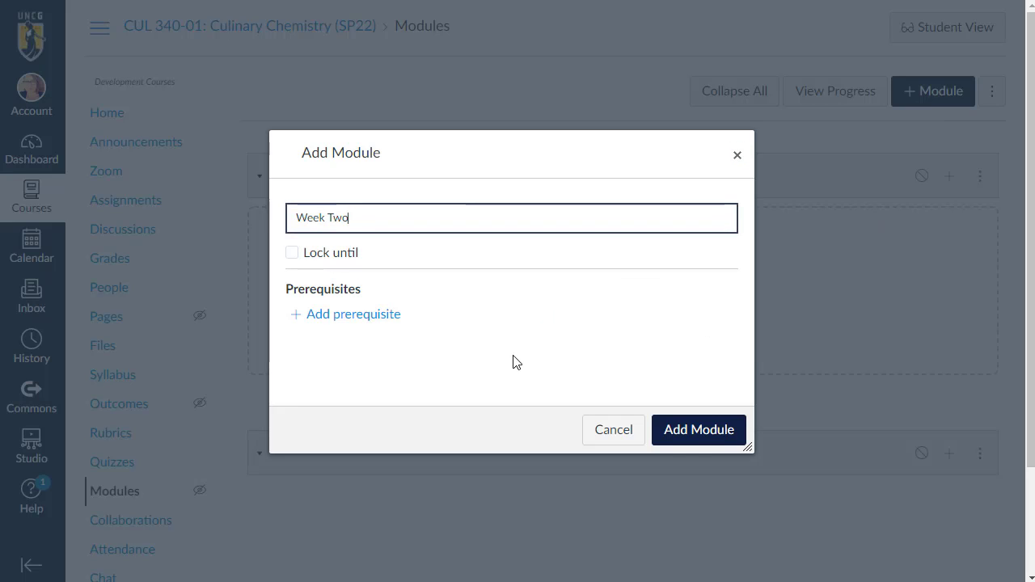
left_click(690, 439)
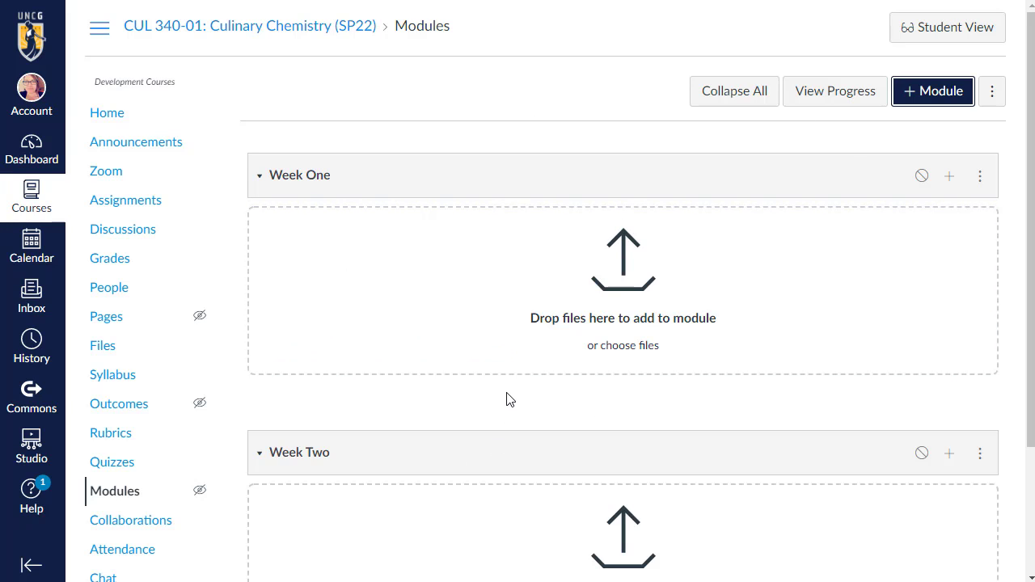
View the course's assignments list and its home page.
left_click(139, 207)
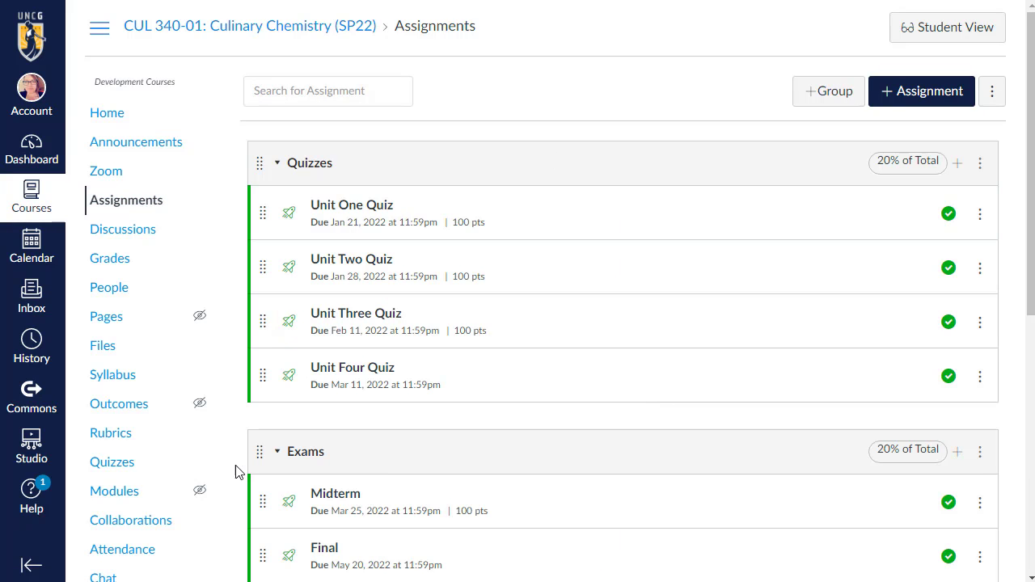
left_click(101, 113)
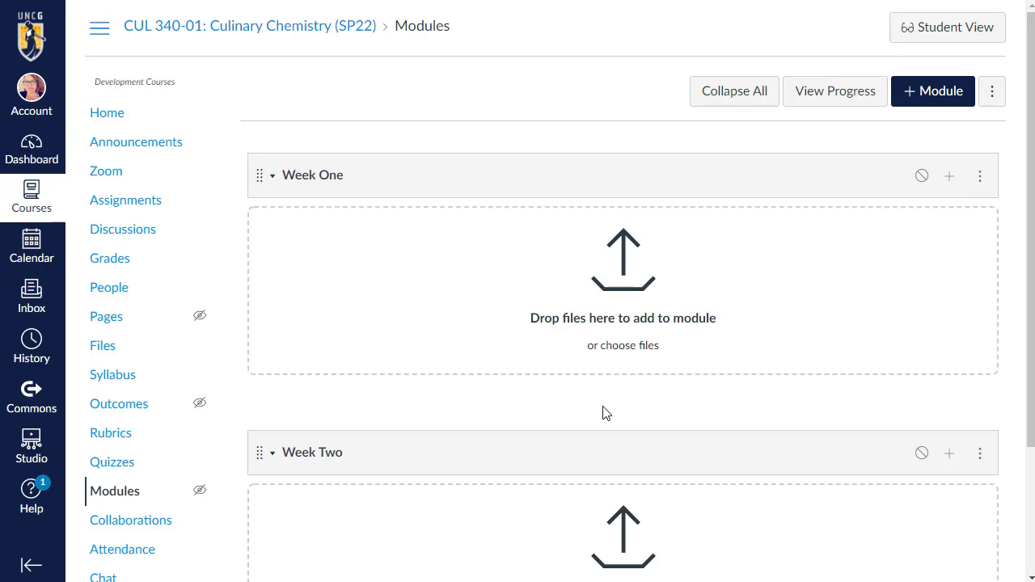
Start adding an item to the Week One module and list the existing quizzes available for it.
left_click(949, 177)
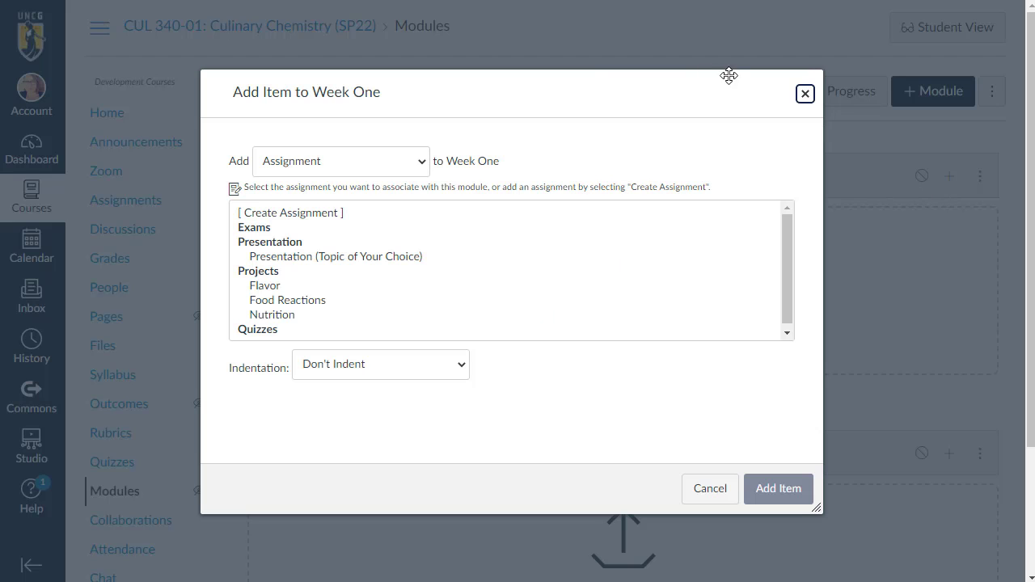
left_click(314, 165)
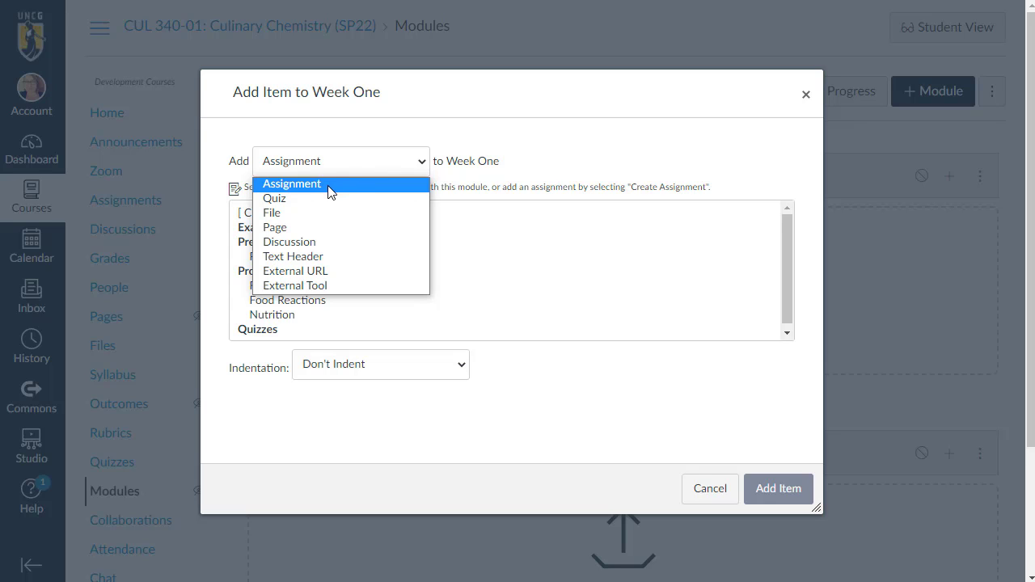
left_click(310, 205)
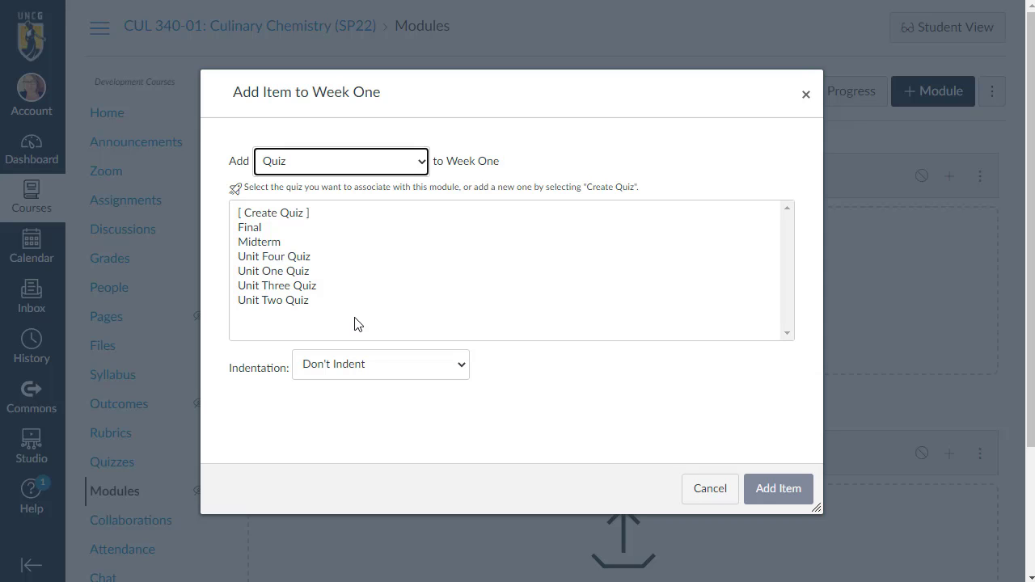
Add a newly created page named "Week One Overview and Introduction" to the Week One module without indentation.
left_click(356, 164)
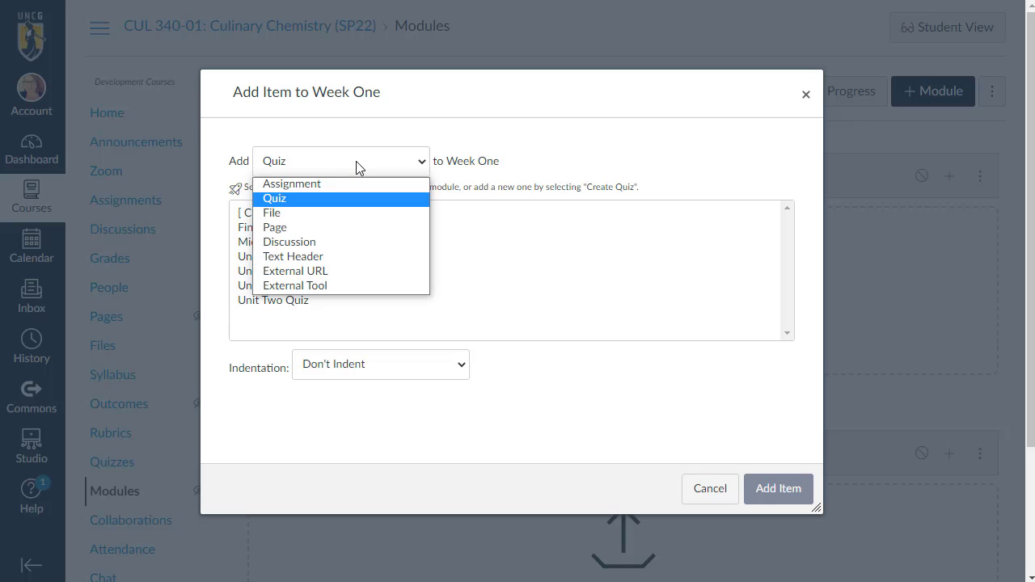
left_click(302, 238)
left_click(275, 214)
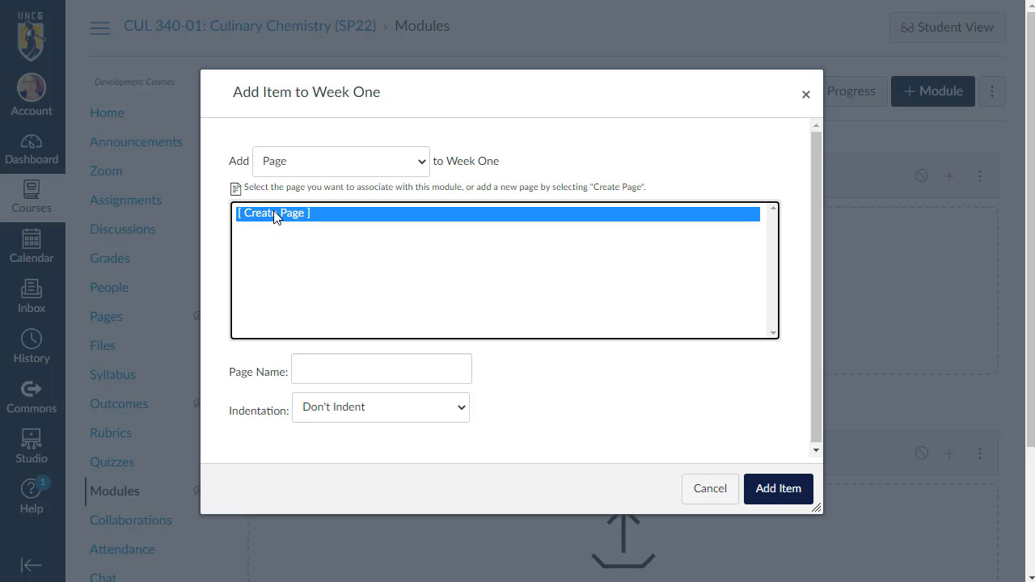
left_click(336, 371)
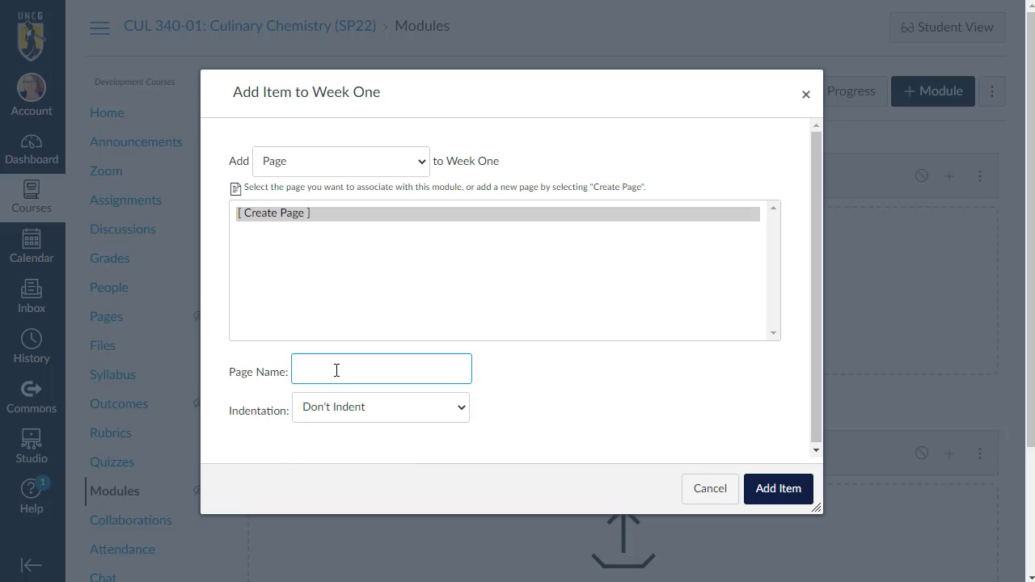
type("Week One")
type(" Overview and Int")
type("roduction")
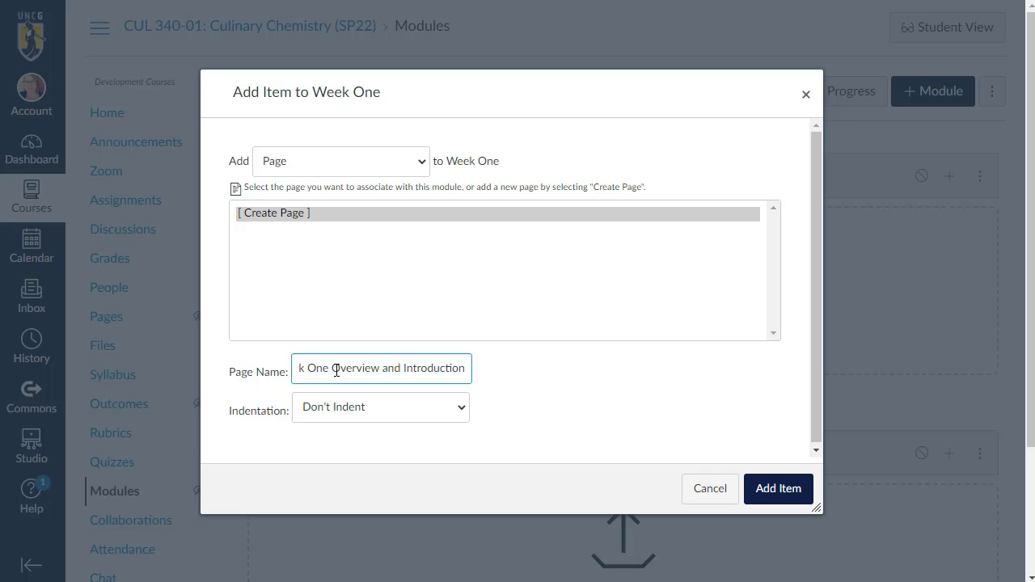
left_click(774, 490)
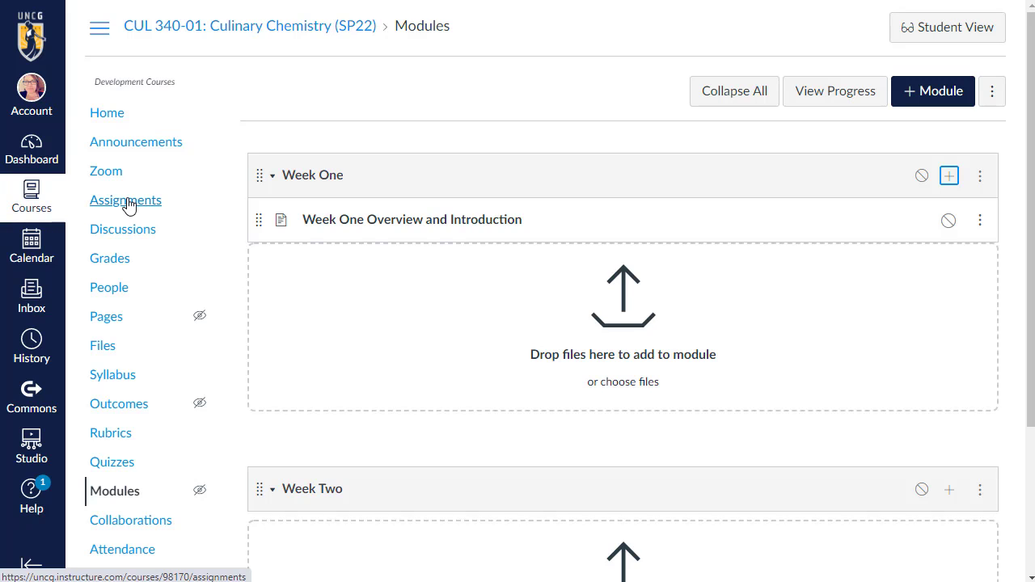
Write "Welcome to Week One!", "This week we'll be learning about..." and a "To Do:" list with three numbered placeholders on the overview page, and publish it.
left_click(409, 227)
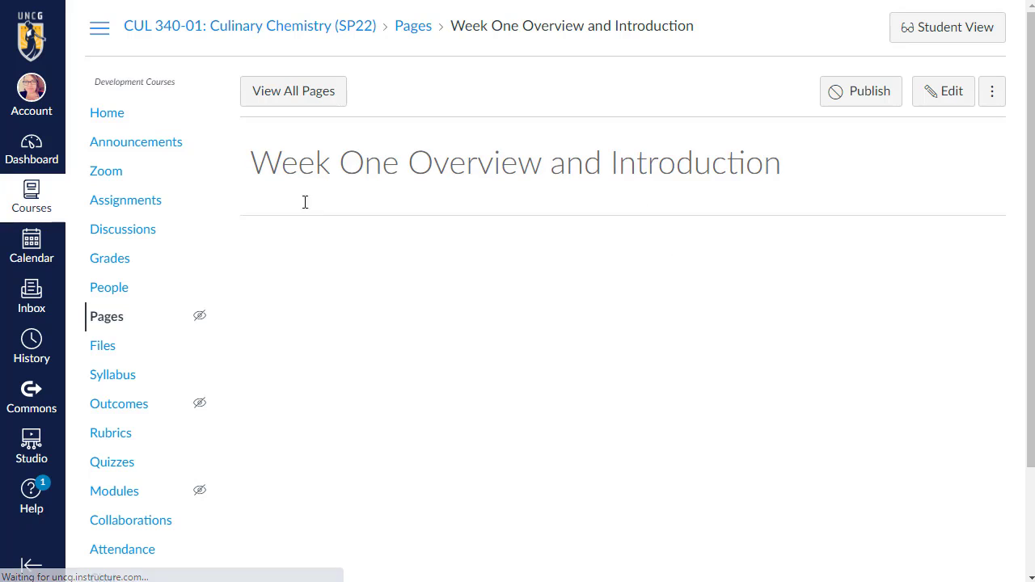
left_click(959, 98)
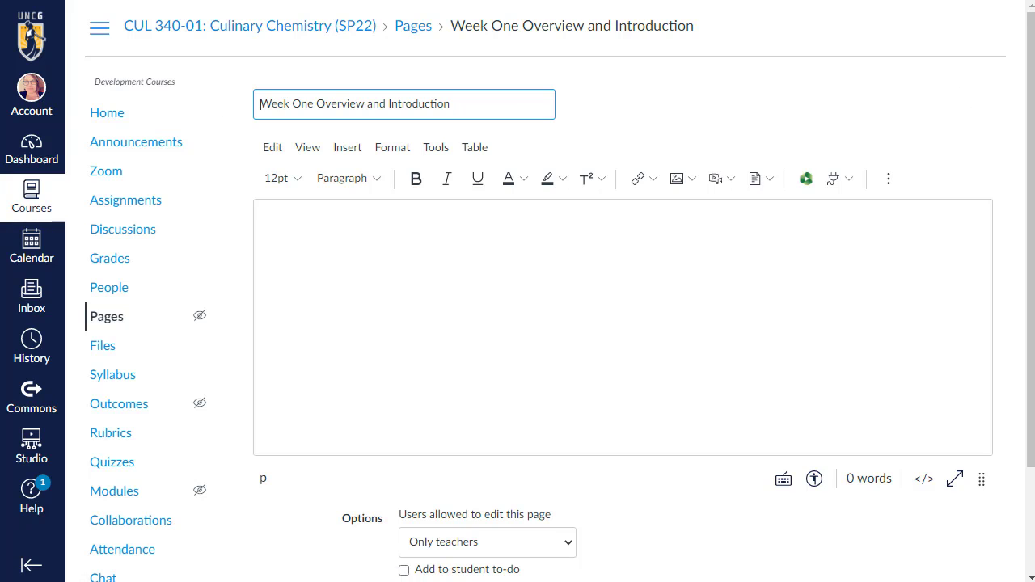
left_click(334, 393)
scroll(336, 393, "down", 1)
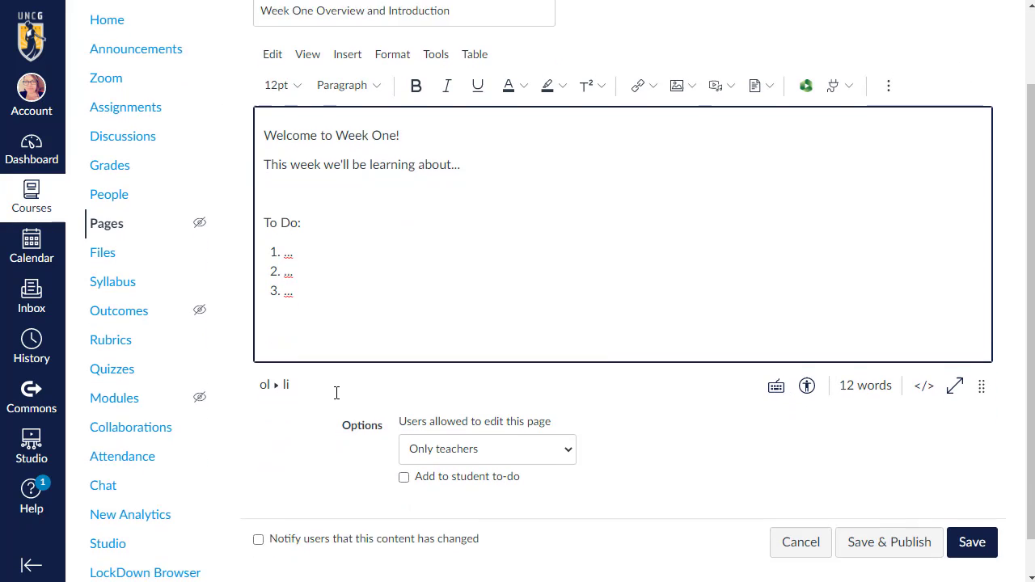
scroll(336, 392, "down", 1)
left_click(877, 510)
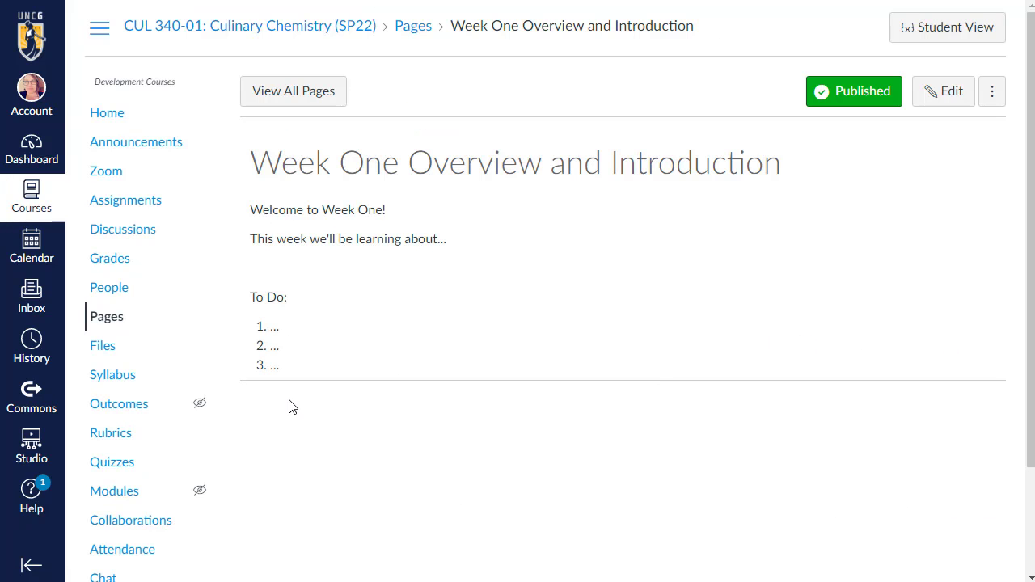
Return to the course modules and publish the Week One module.
left_click(123, 501)
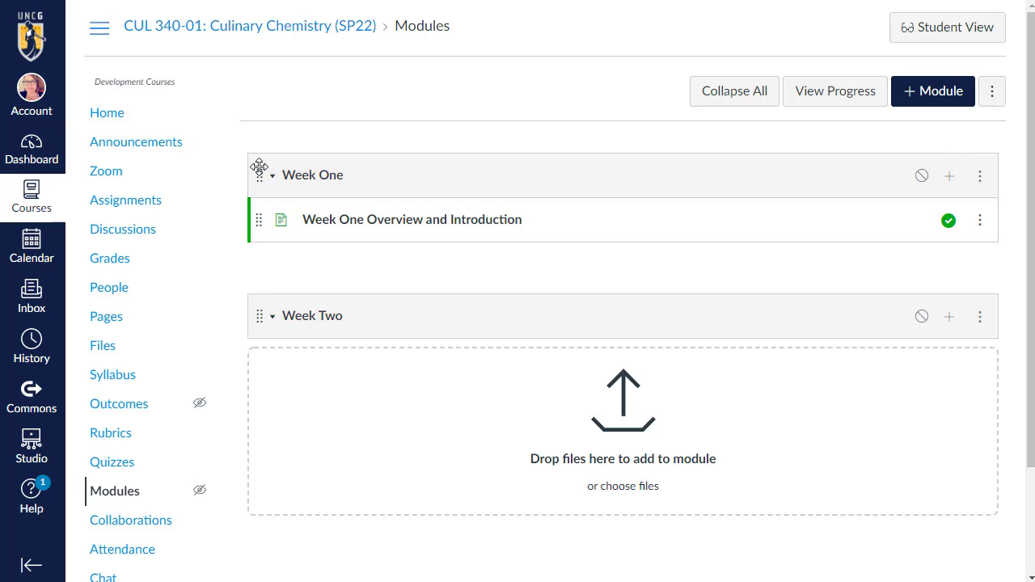
left_click(919, 177)
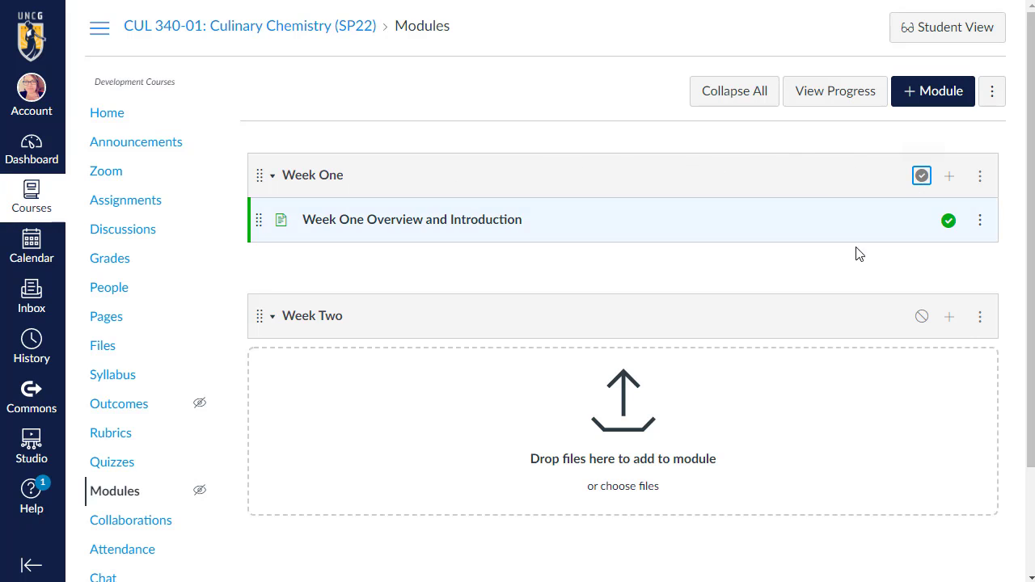
View the course modules as a student and open the Week One Overview and Introduction page.
right_click(532, 96)
left_click(566, 143)
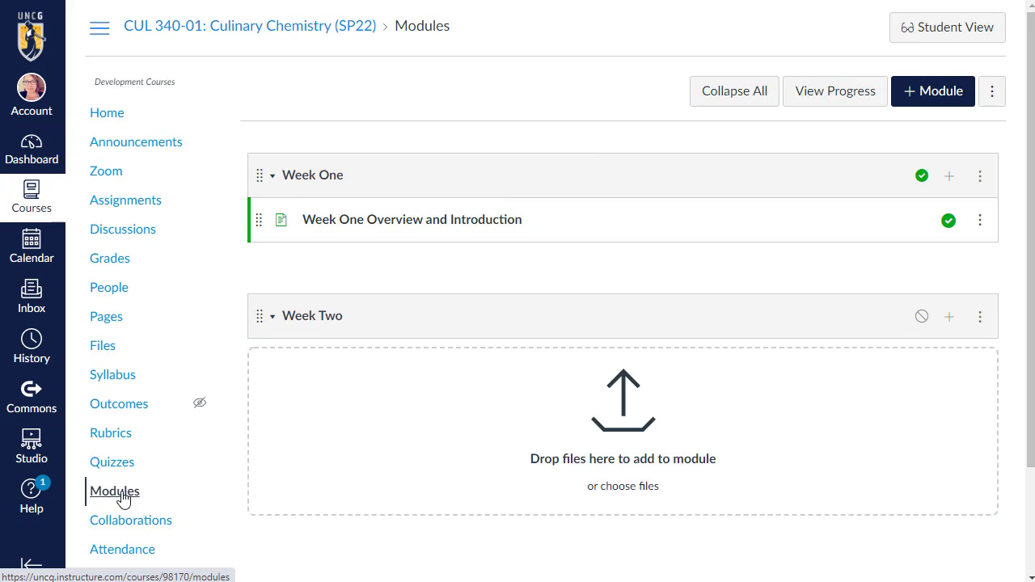
left_click(914, 31)
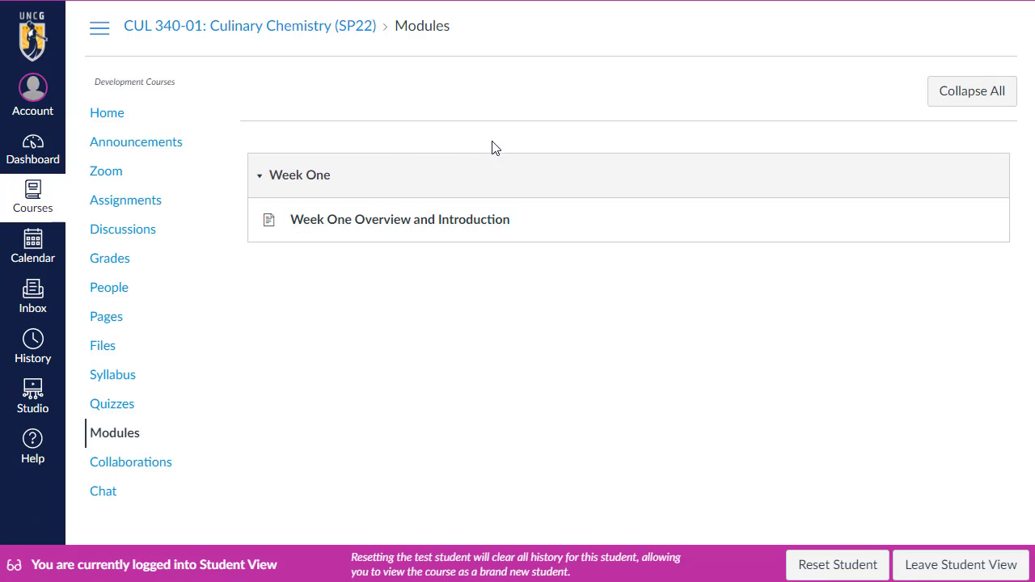
left_click(370, 220)
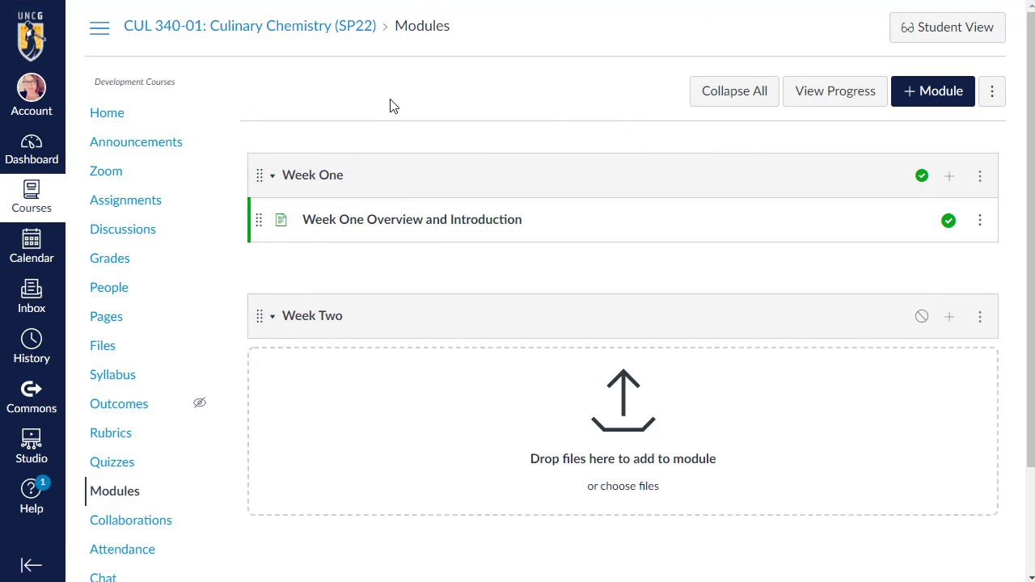
Add a newly created page named "Week One Lecture" to the Week One module without indentation.
left_click(949, 176)
left_click(351, 166)
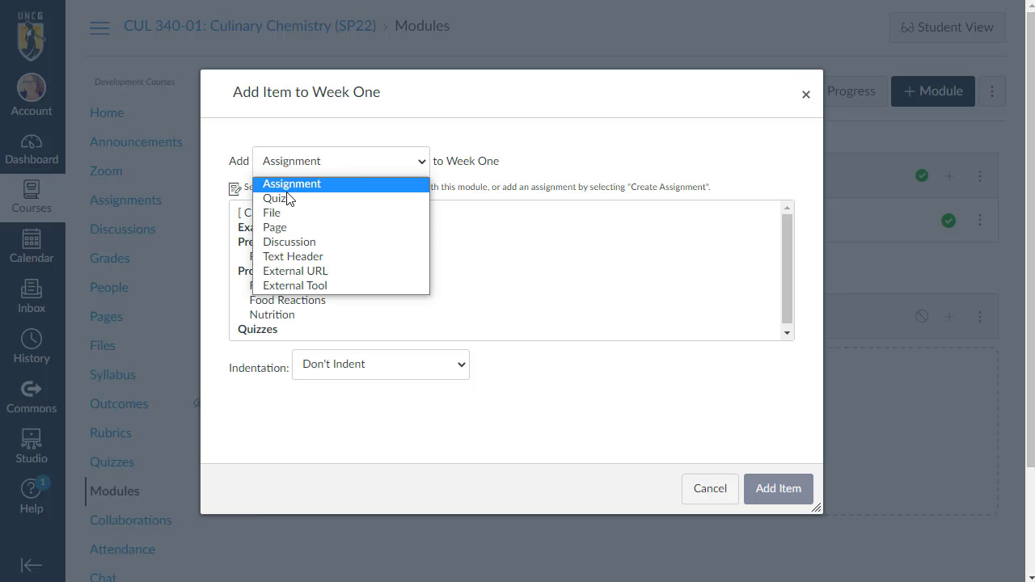
left_click(278, 224)
left_click(278, 213)
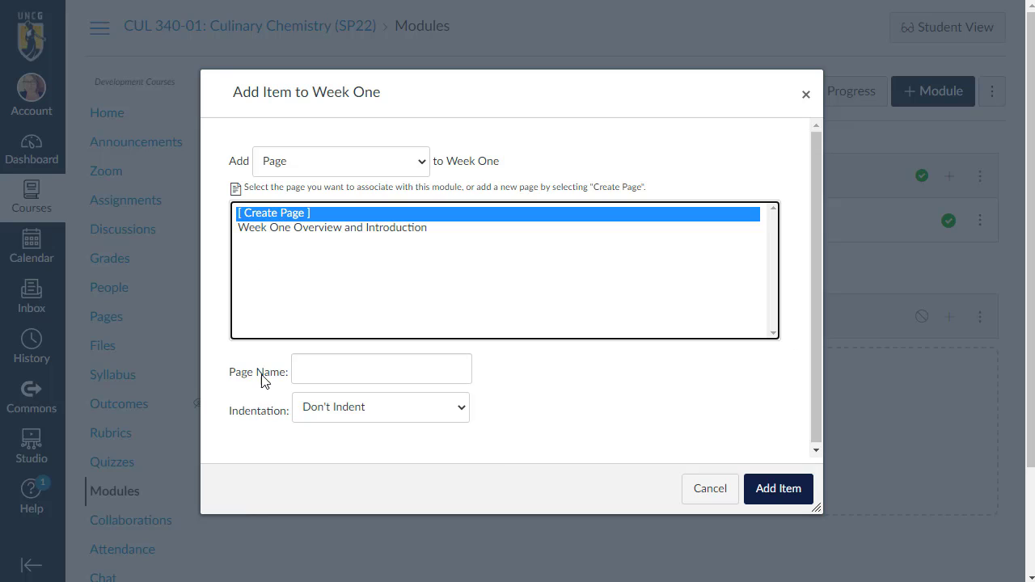
left_click(319, 370)
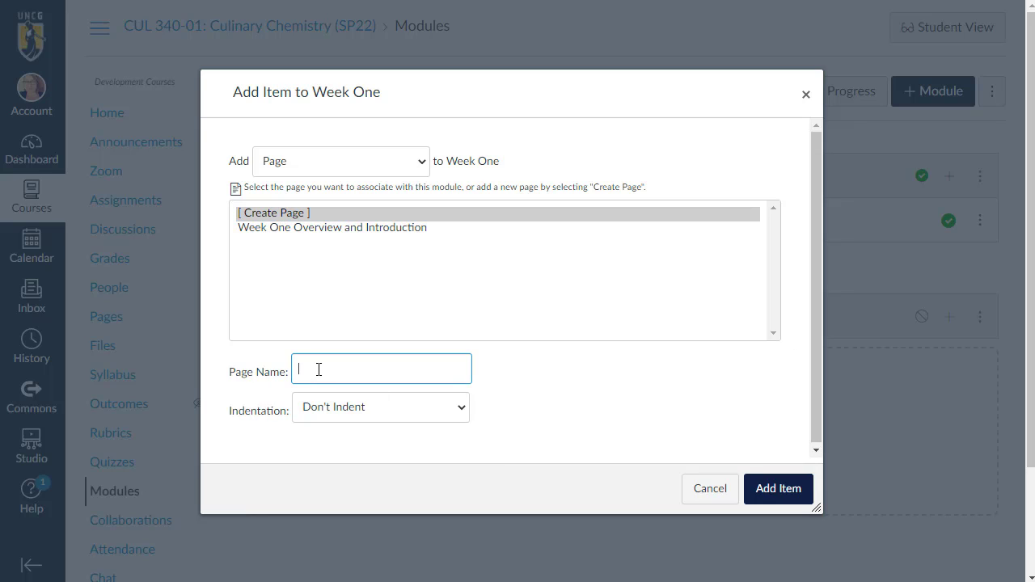
type("Week One Lecture")
left_click(771, 495)
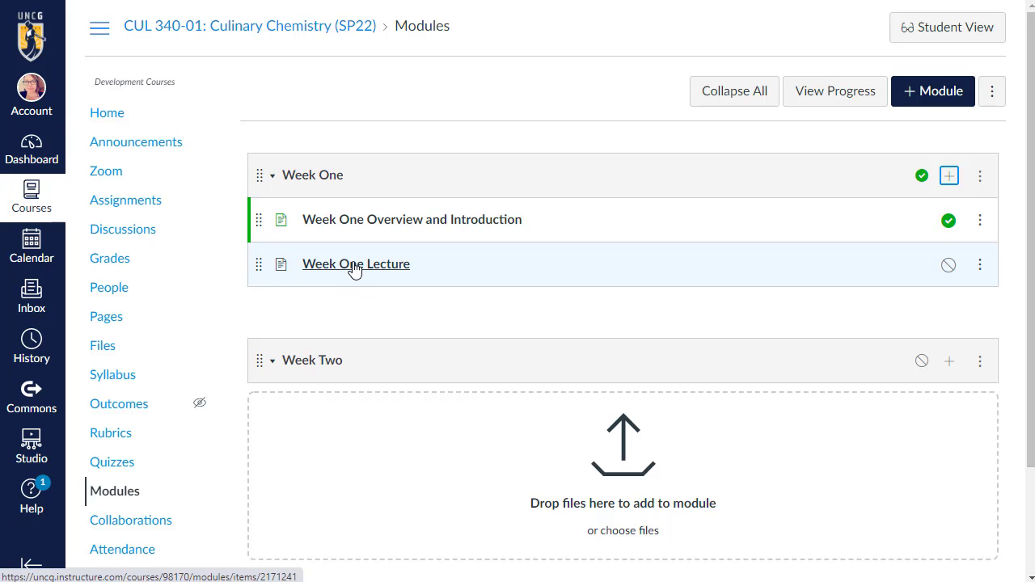
Open the Week One Lecture page for editing and look at the image upload options without adding an image.
left_click(354, 267)
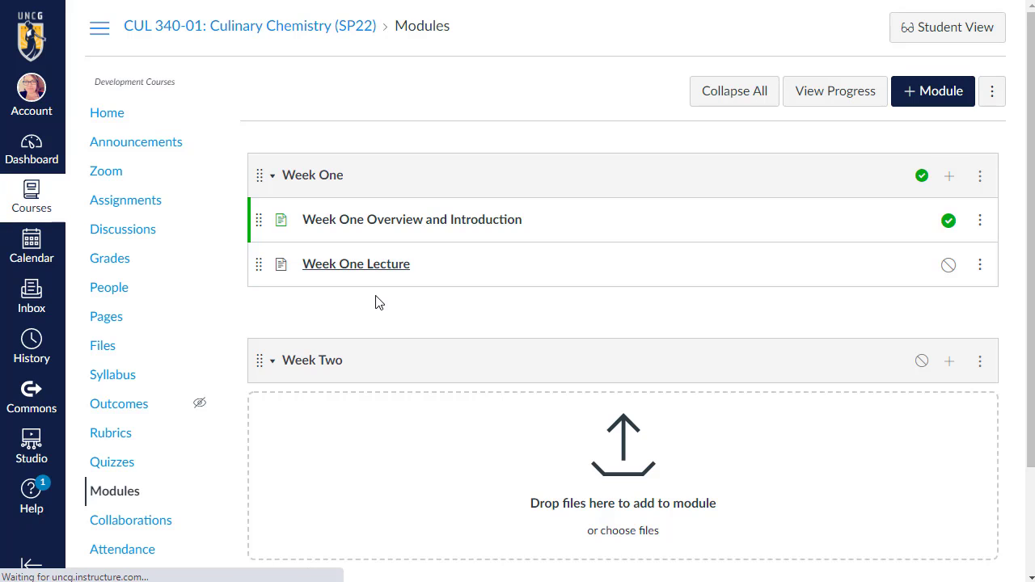
left_click(938, 94)
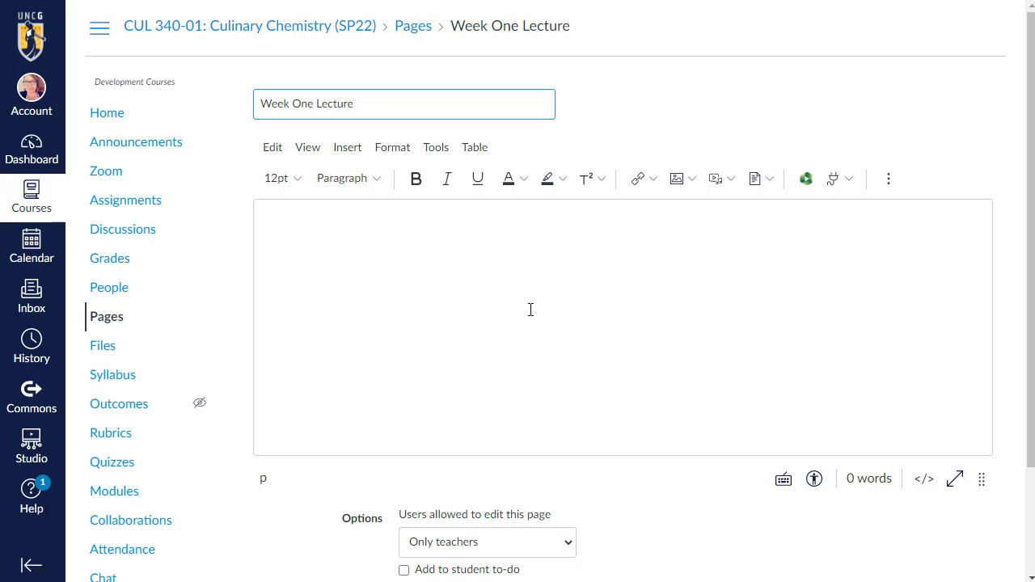
left_click(375, 249)
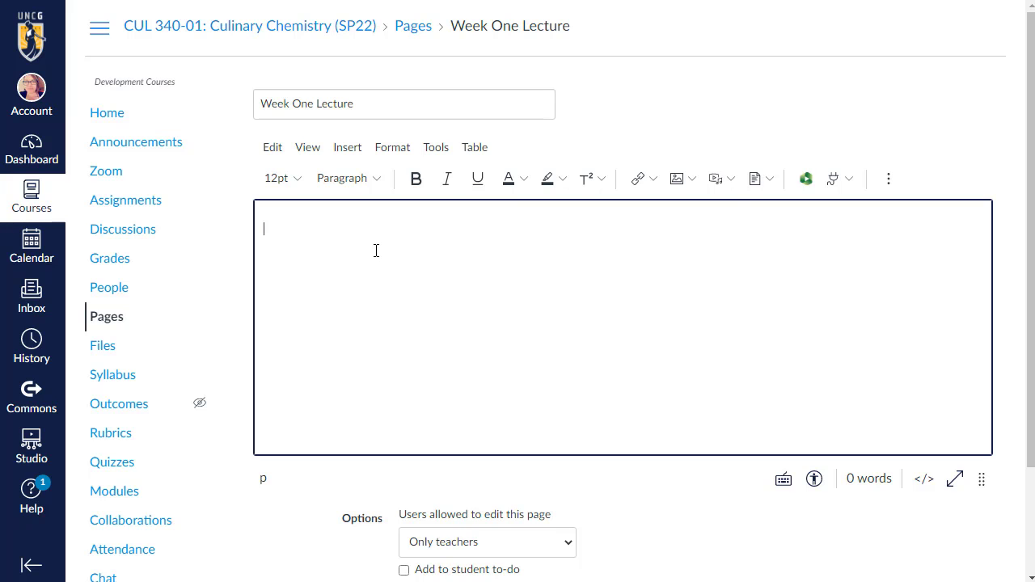
left_click(676, 178)
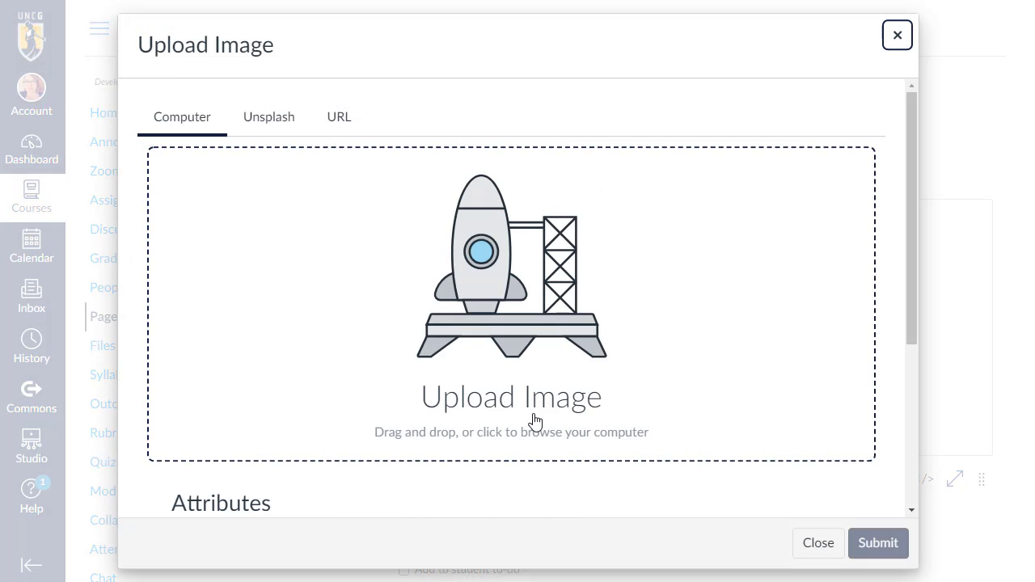
left_click(810, 544)
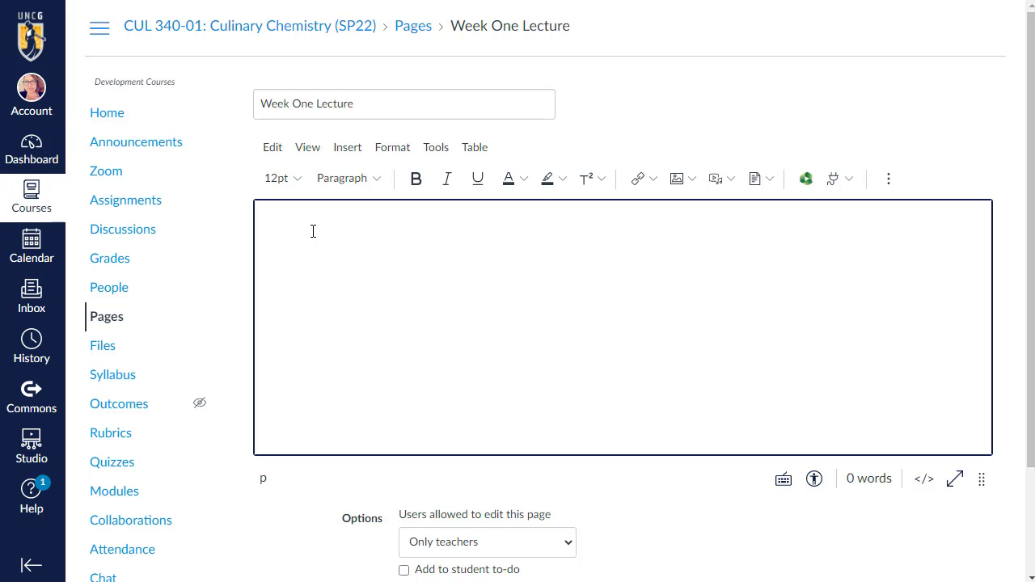
Embed "Quick Studio Example Video" from the Studio library in the lecture page using a standard embed with media tabs displayed.
left_click(849, 179)
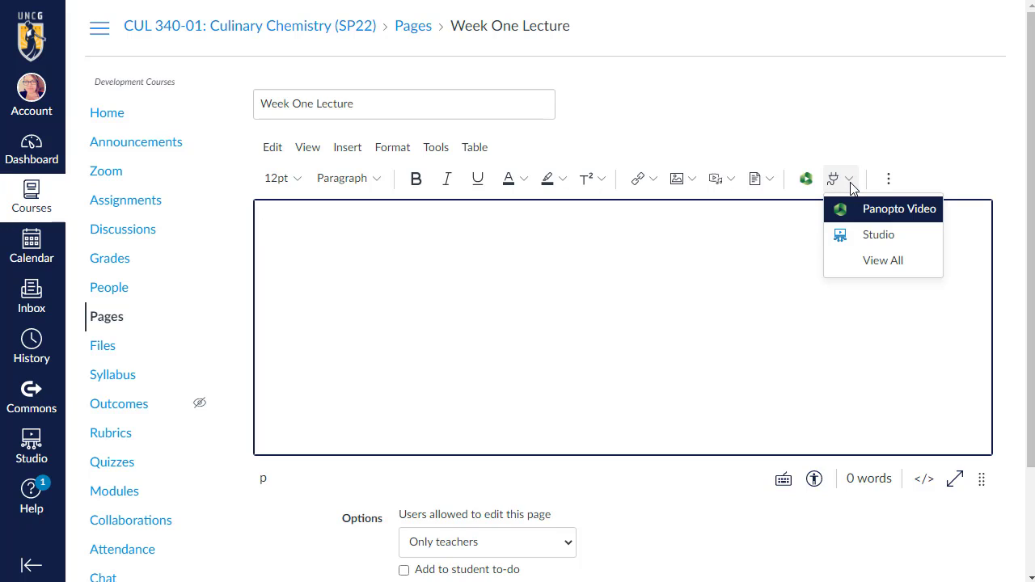
left_click(871, 239)
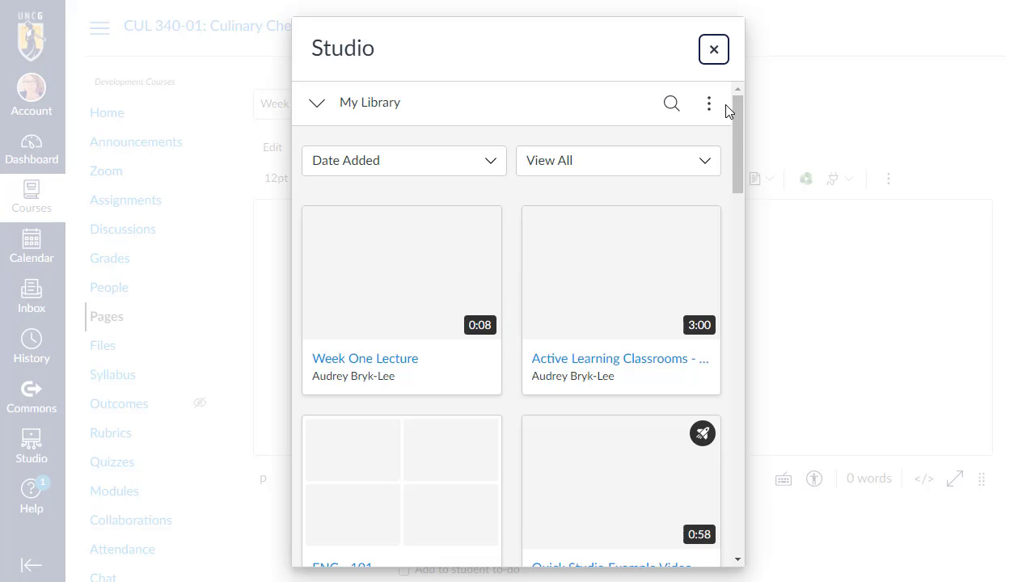
left_click(710, 105)
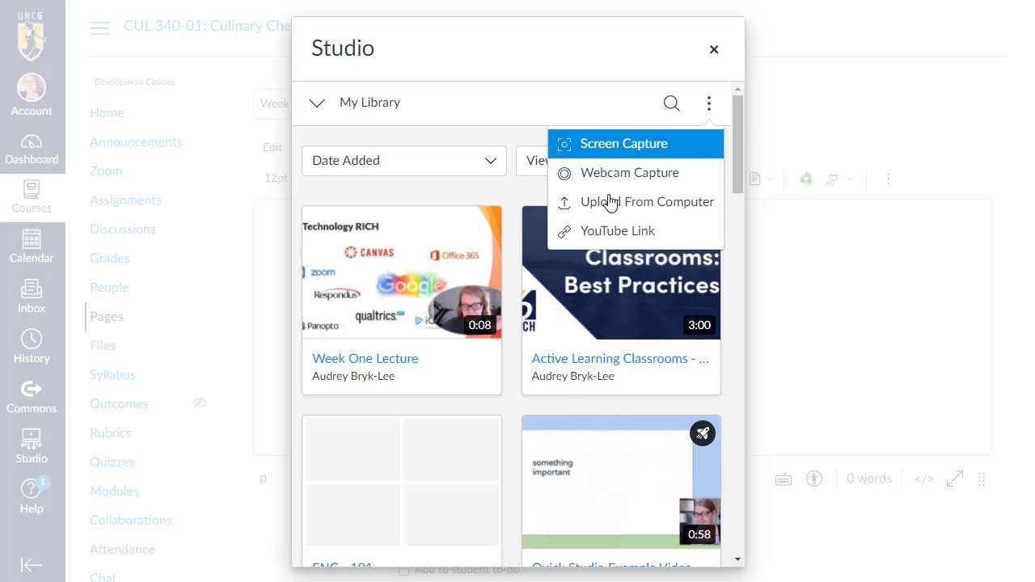
left_click(583, 468)
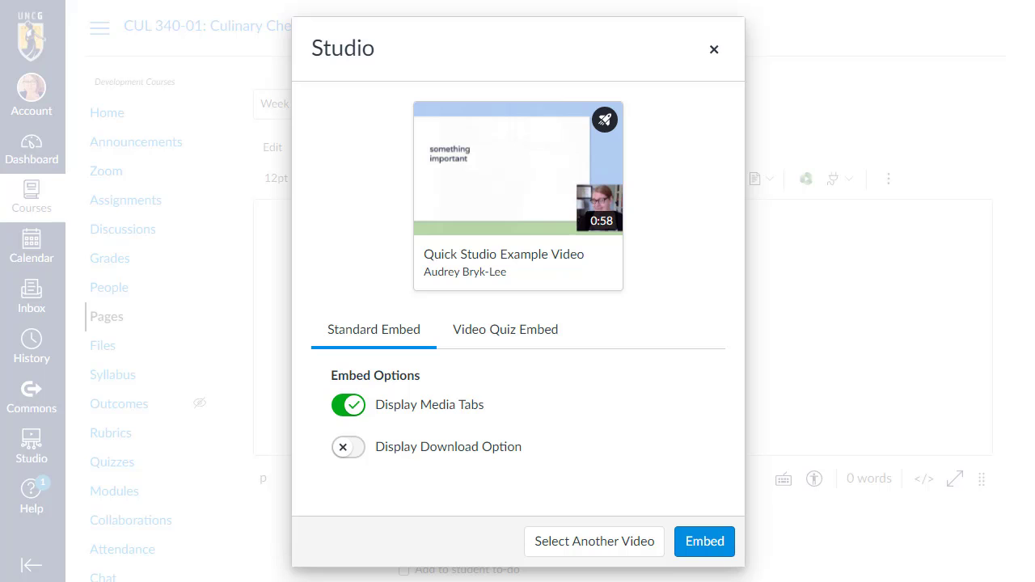
left_click(713, 550)
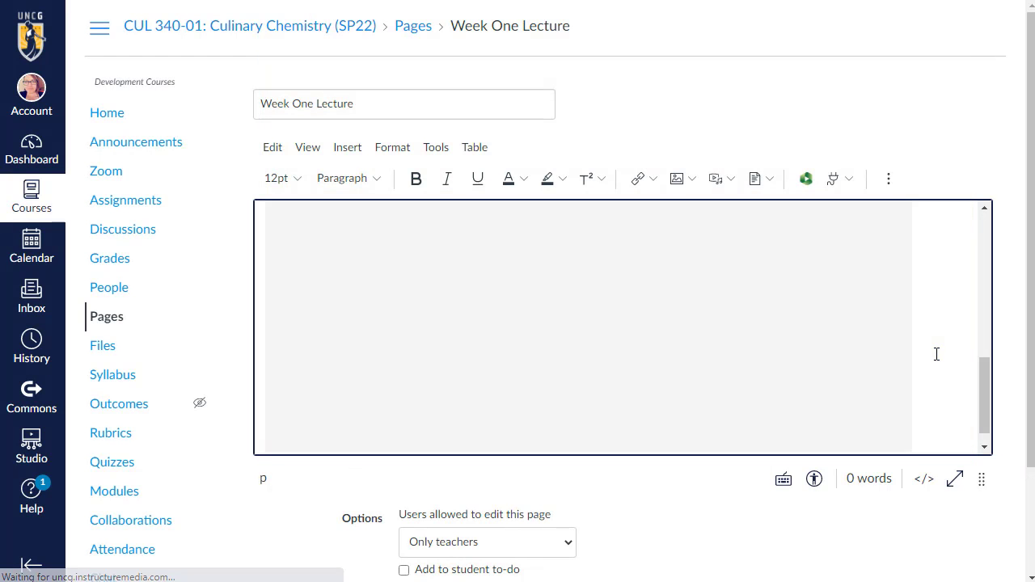
scroll(936, 343, "up", 5)
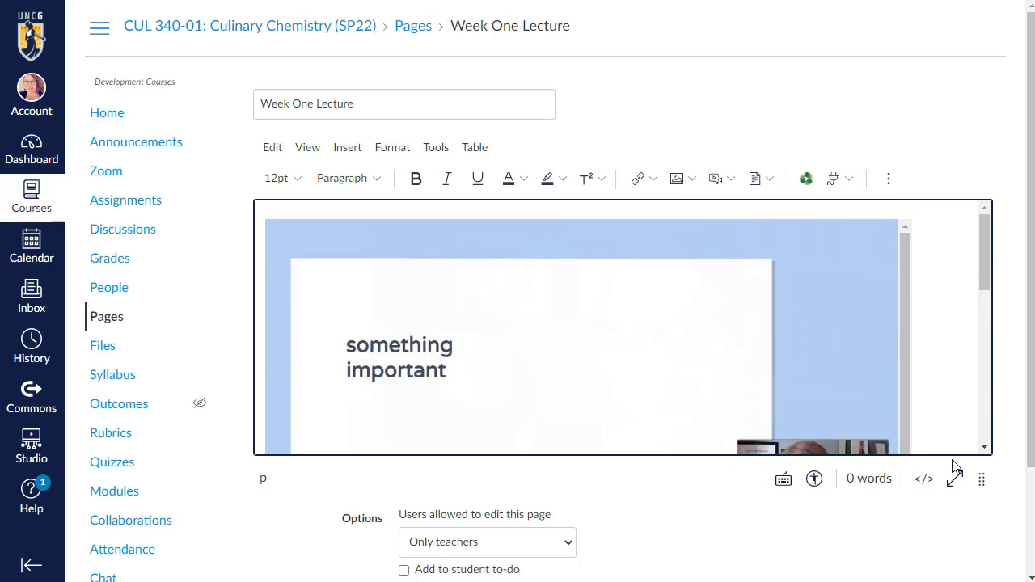
Save and publish the Week One Lecture page, and check the embedded video and its comments area.
scroll(1010, 465, "down", 3)
left_click(883, 500)
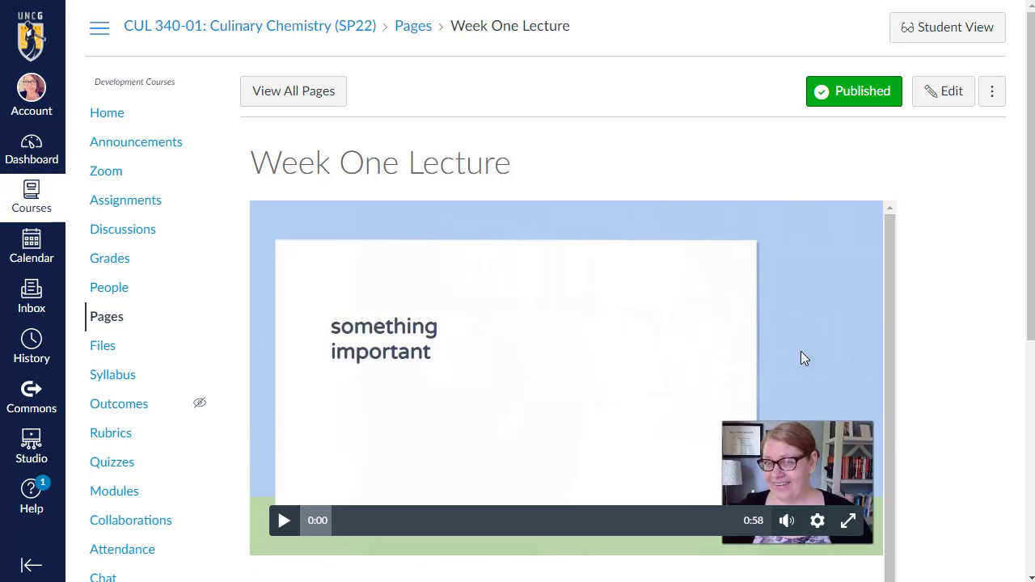
scroll(948, 392, "down", 5)
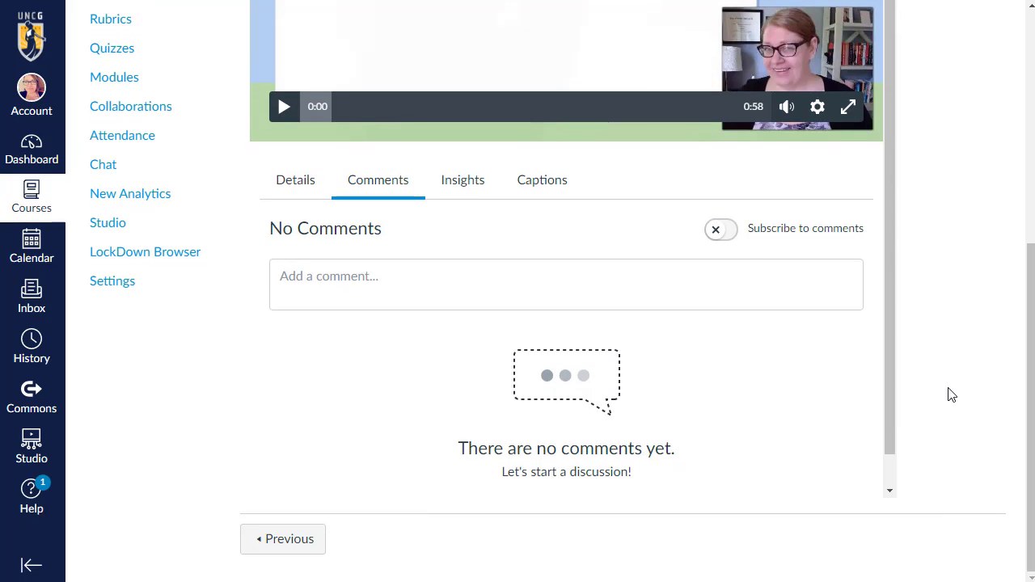
scroll(948, 392, "up", 5)
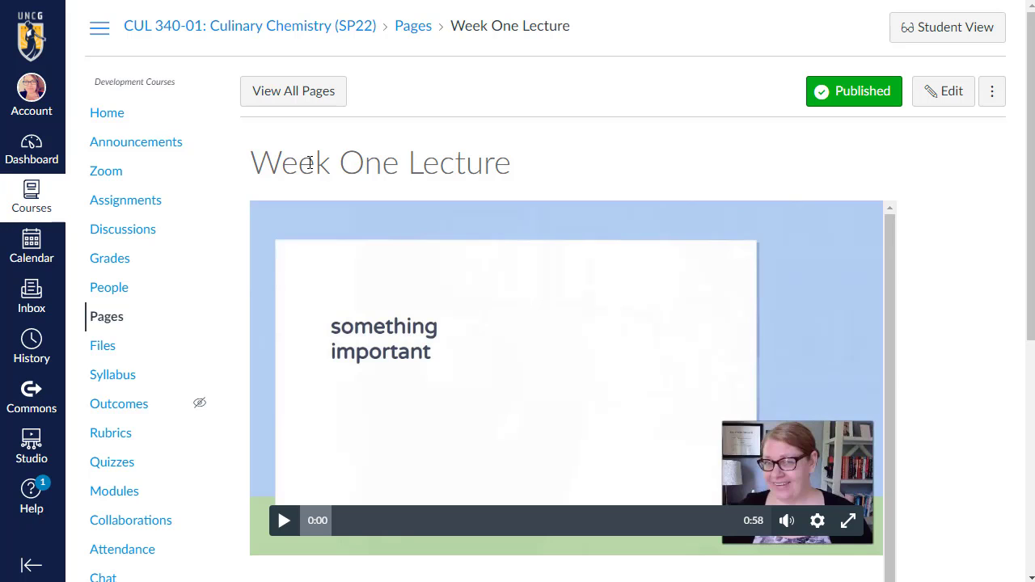
Add an unindented "Content" text header to the Week One module and place it between the overview and lecture pages.
left_click(102, 497)
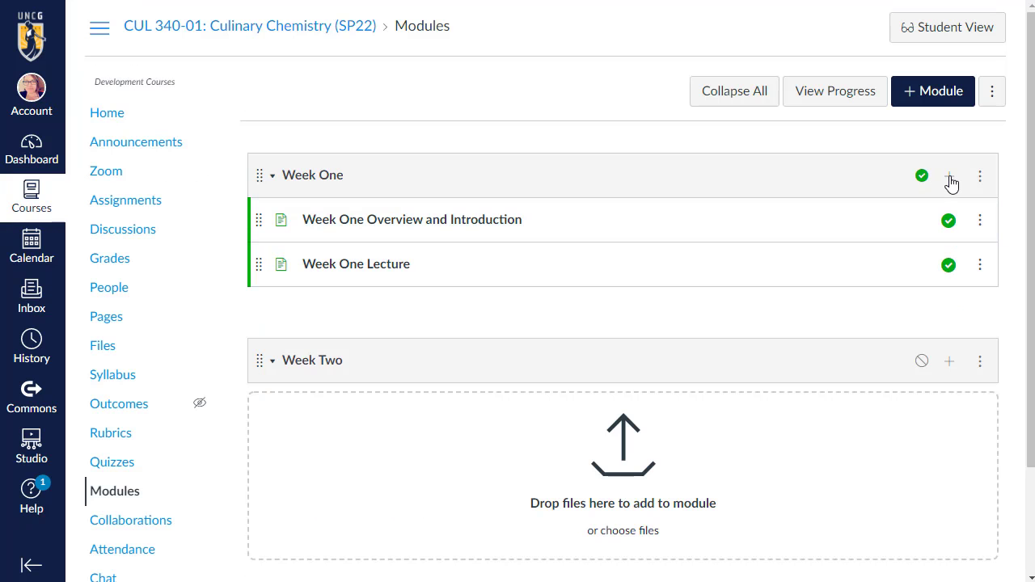
left_click(949, 176)
left_click(331, 162)
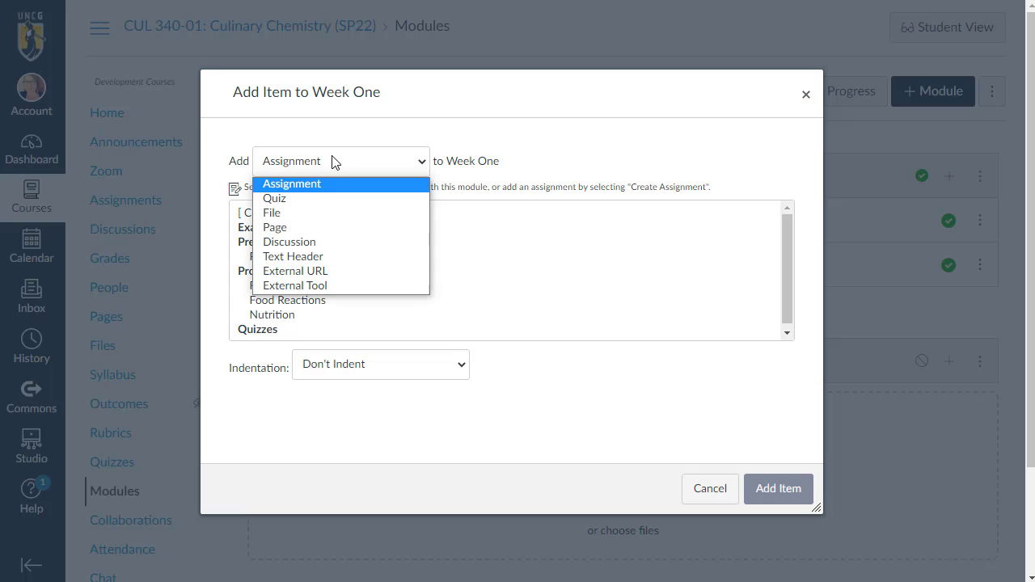
left_click(290, 257)
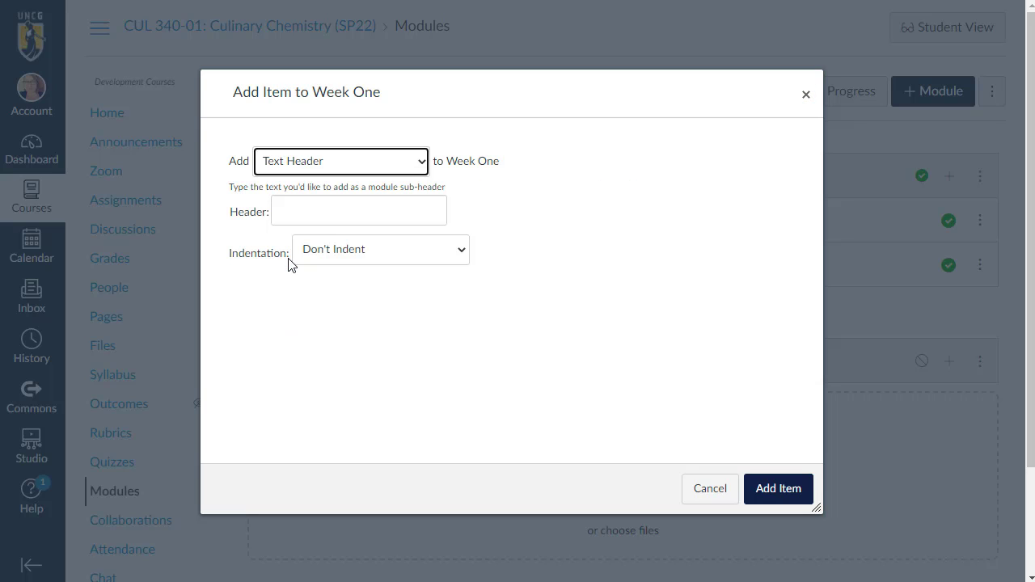
left_click(286, 204)
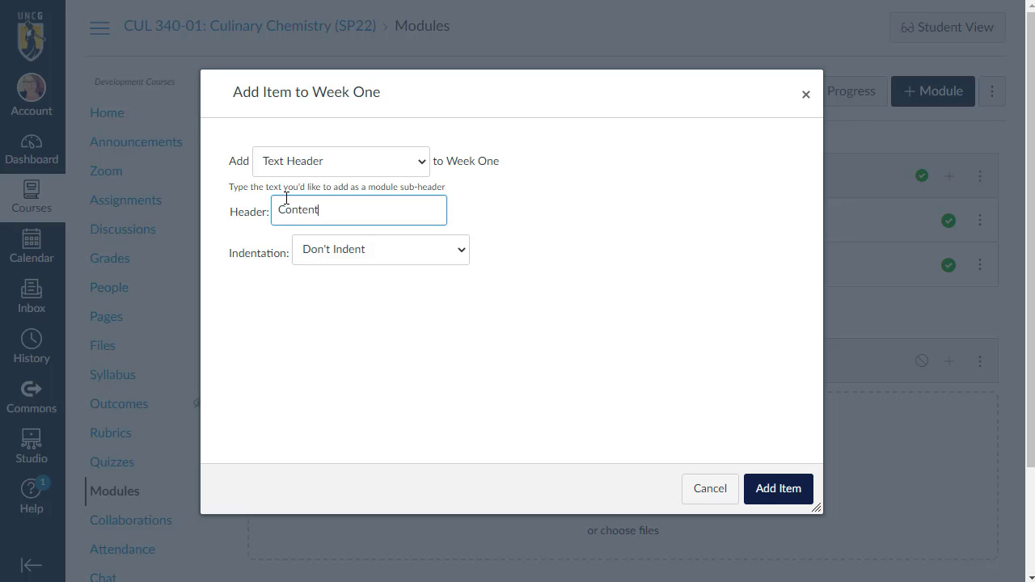
left_click(774, 489)
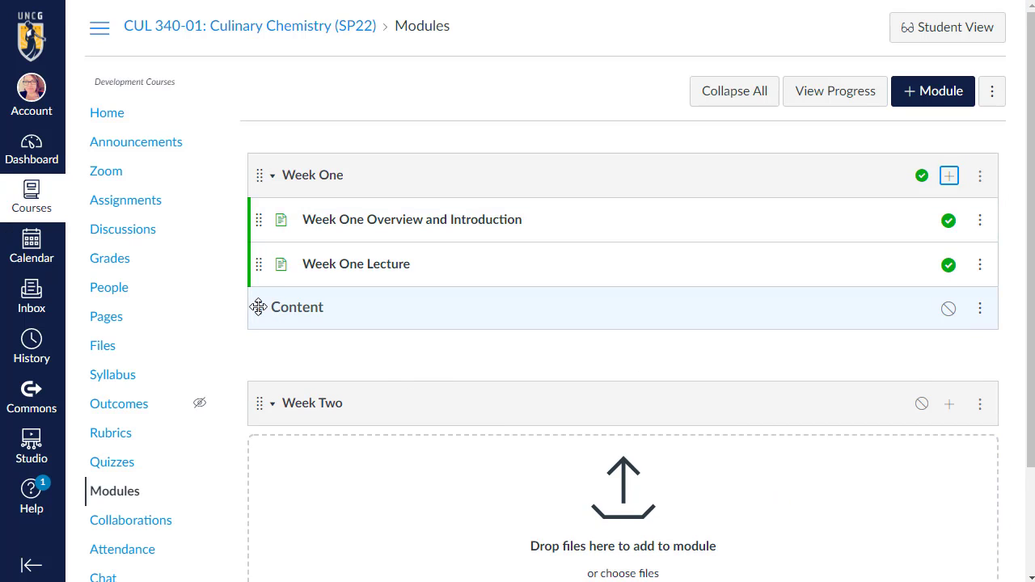
left_click_drag(258, 306, 279, 228)
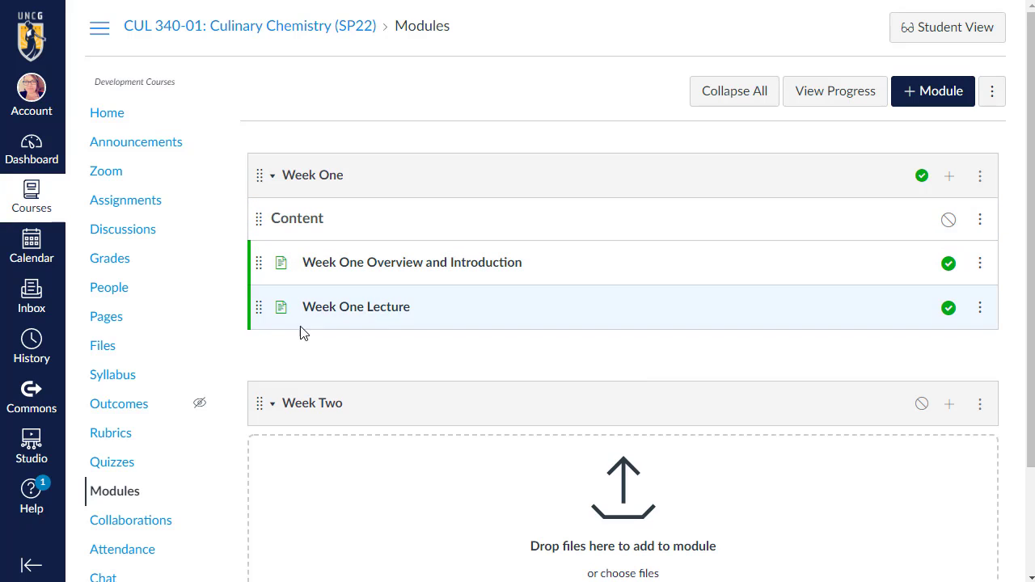
left_click_drag(257, 261, 260, 227)
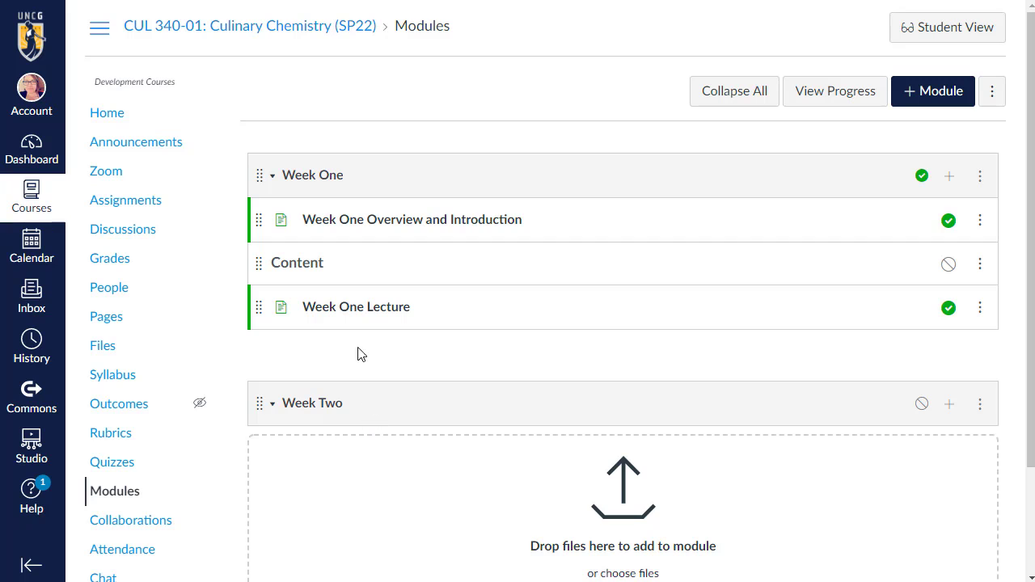
Add an unindented "Assignments" text header at the end of the Week One module.
left_click(949, 176)
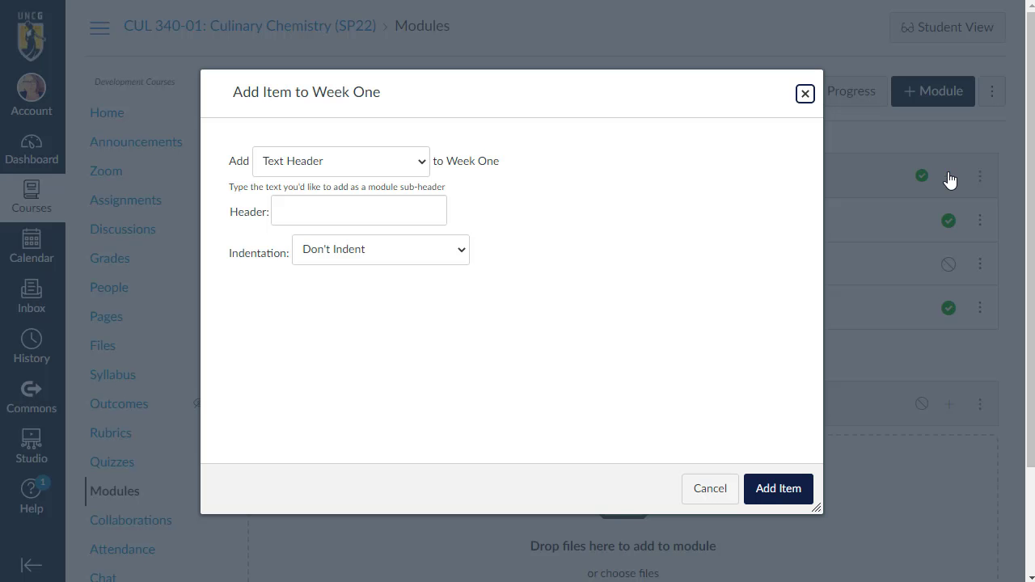
left_click(325, 210)
type("Assignments")
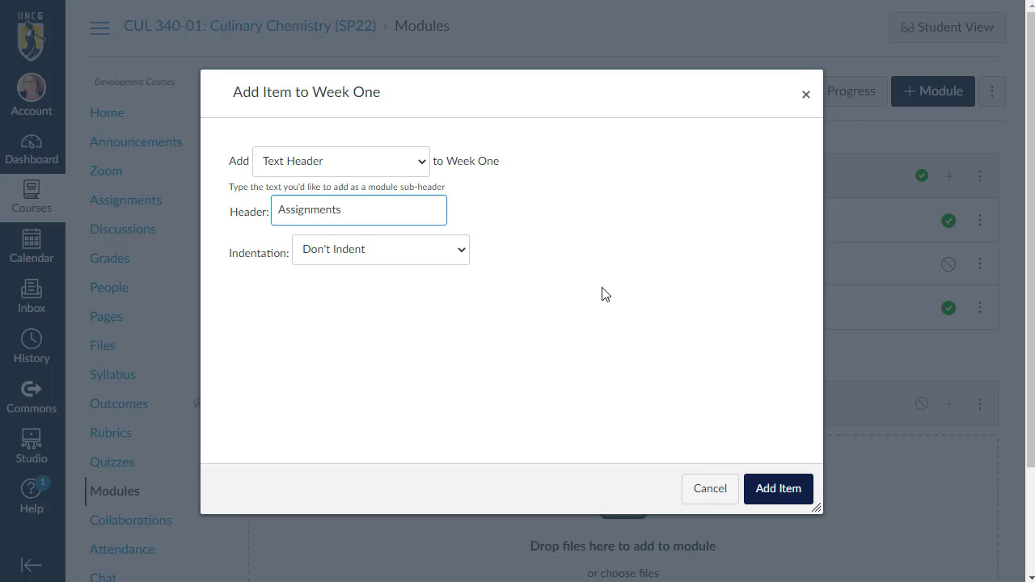
left_click(751, 491)
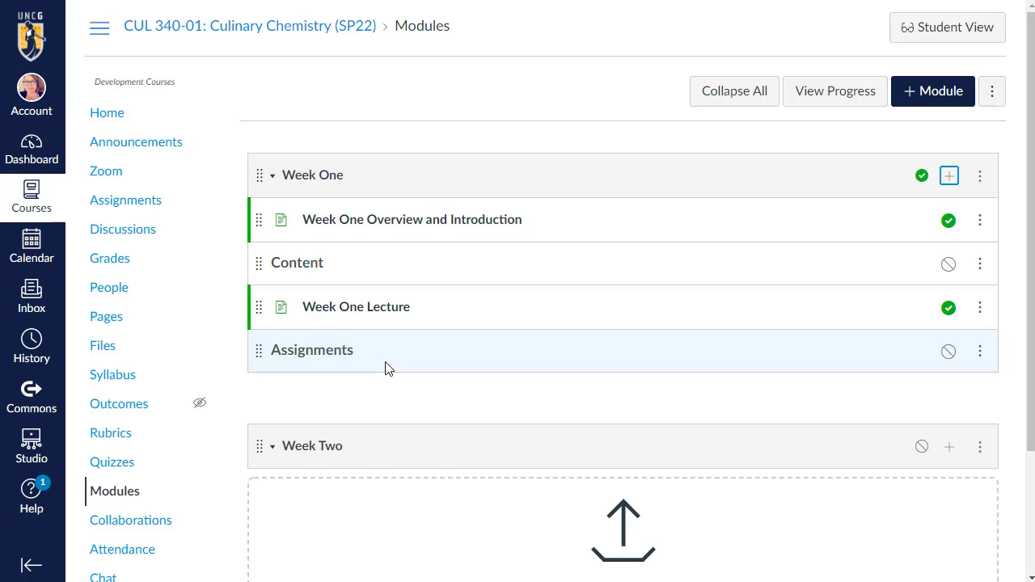
Review the quizzes, exams, projects and presentations in the course's assignment list, and return to the modules.
left_click(149, 205)
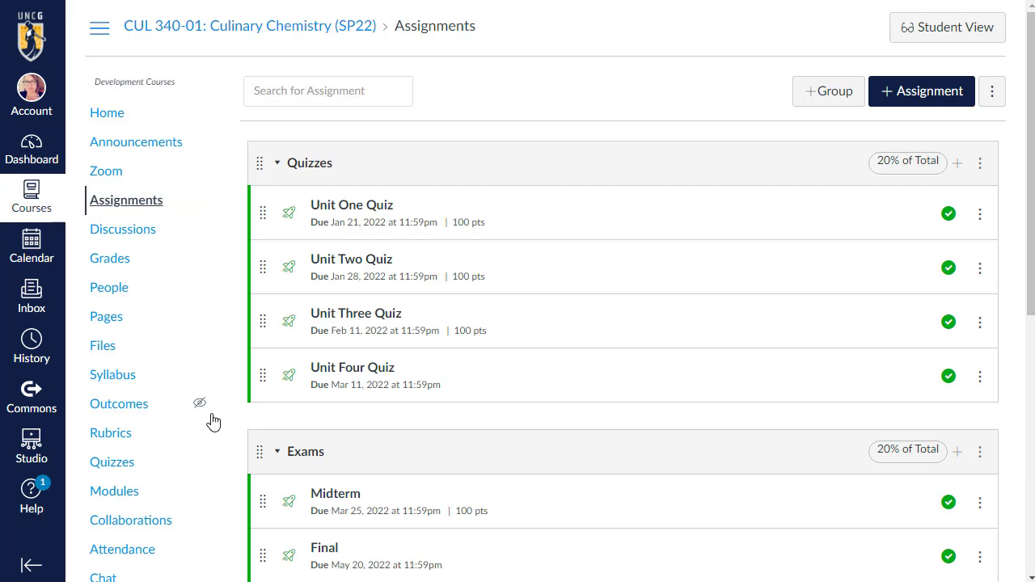
scroll(543, 428, "down", 6)
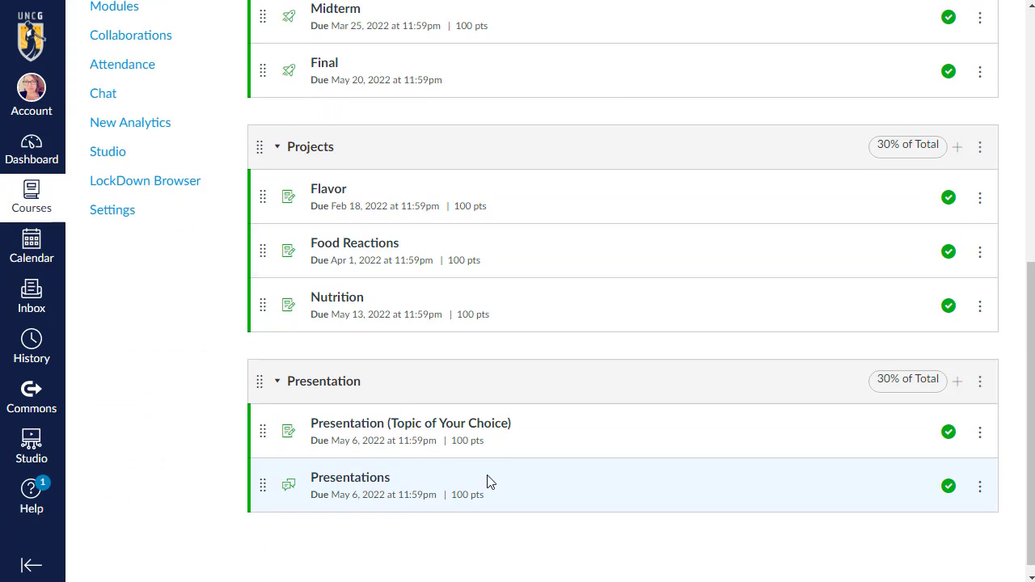
scroll(409, 566, "up", 6)
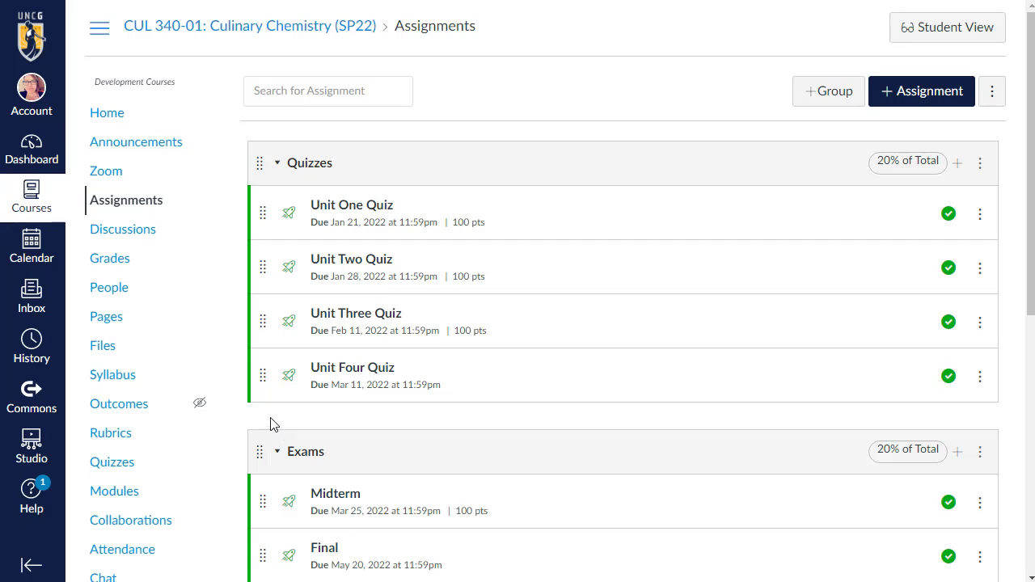
left_click(114, 493)
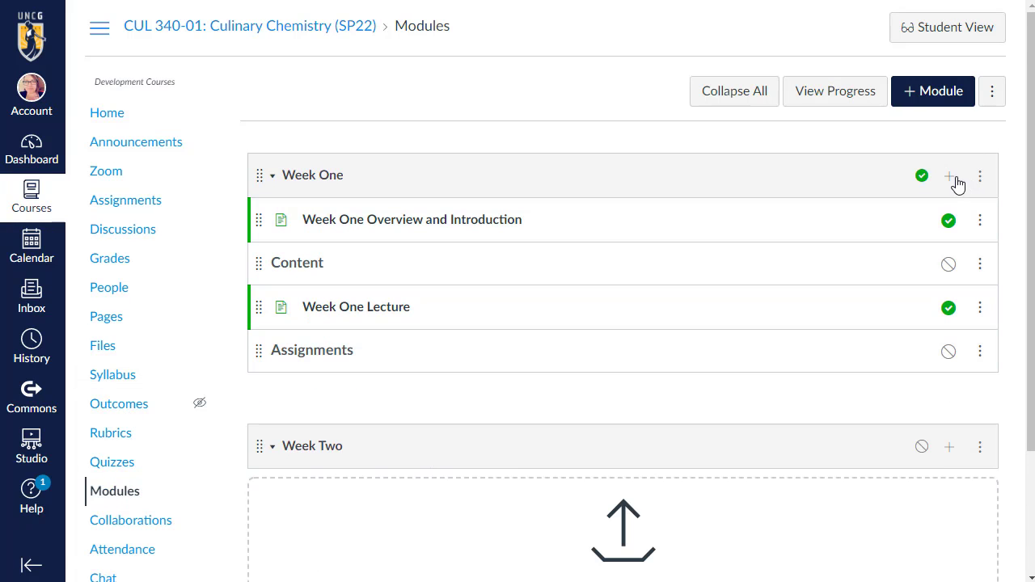
Add the existing Flavor assignment to the Week One module without indentation.
left_click(953, 178)
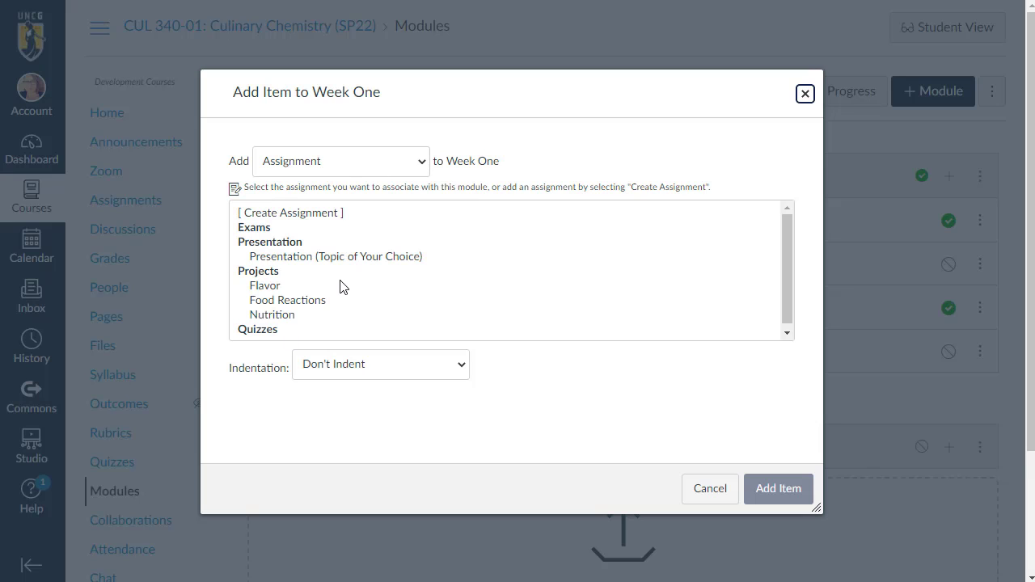
left_click(289, 286)
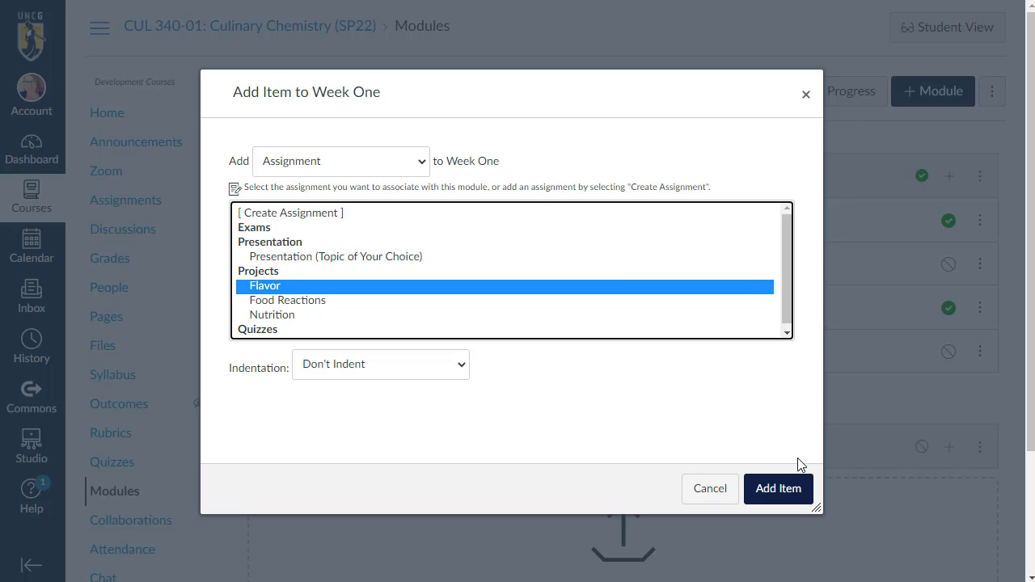
left_click(775, 489)
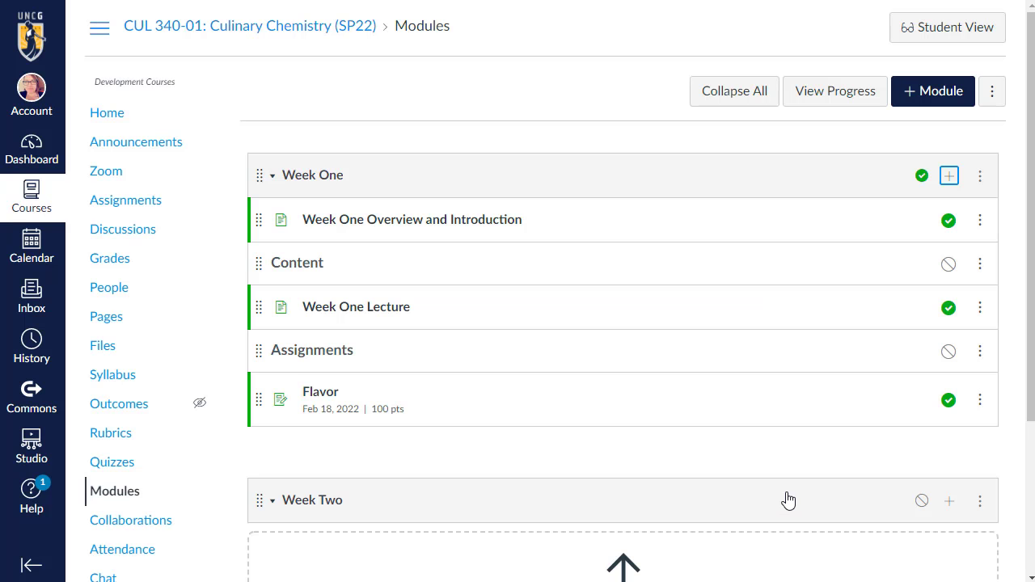
Add the existing Unit One Quiz to the Week One module without indentation.
left_click(950, 178)
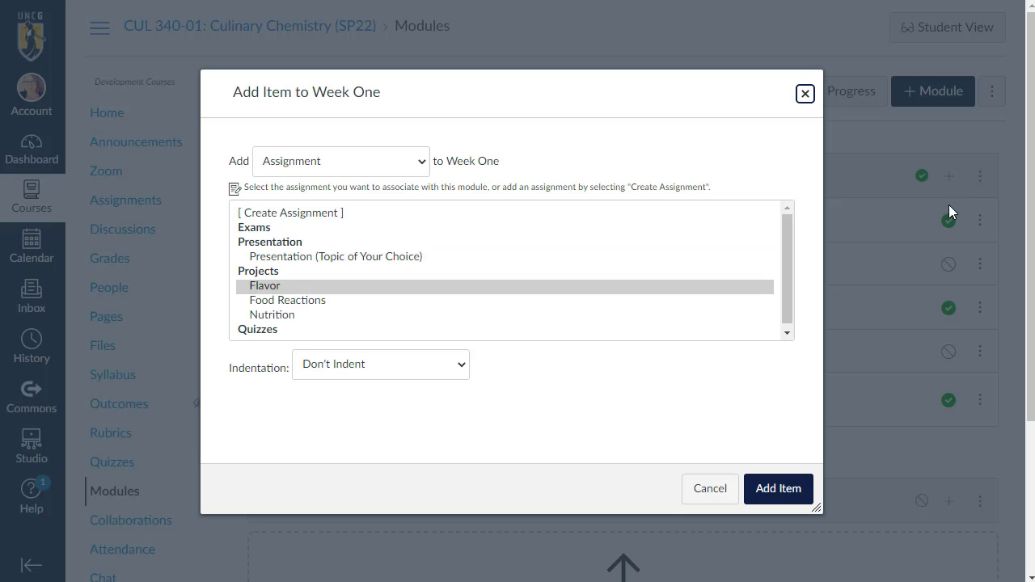
left_click(322, 167)
left_click(290, 200)
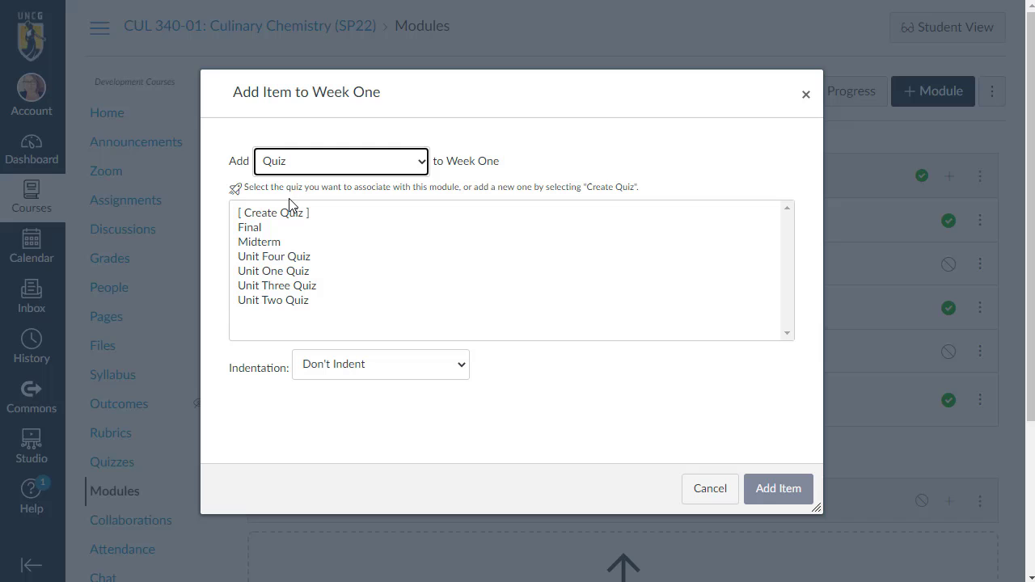
left_click(279, 257)
left_click(272, 274)
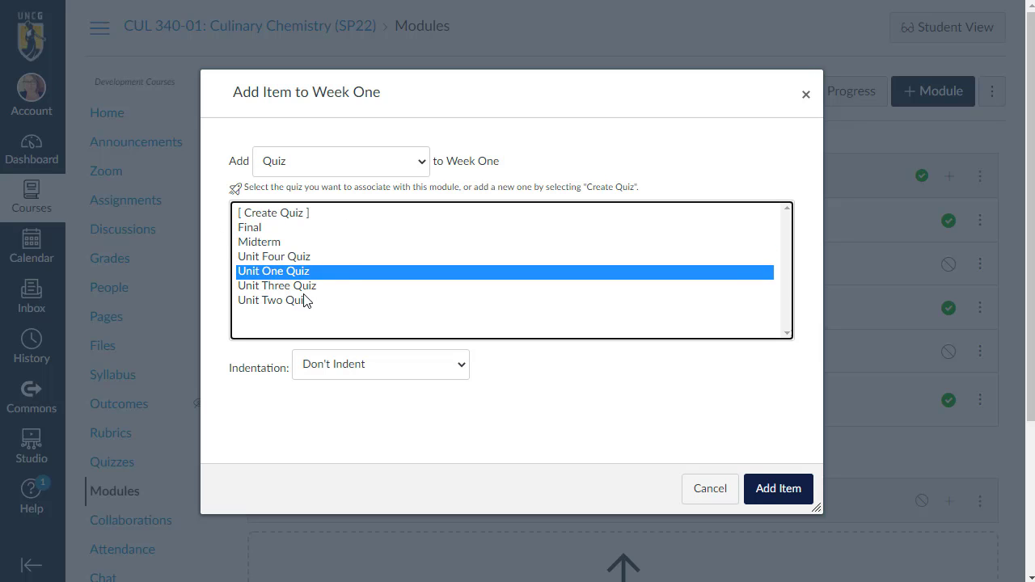
left_click(765, 496)
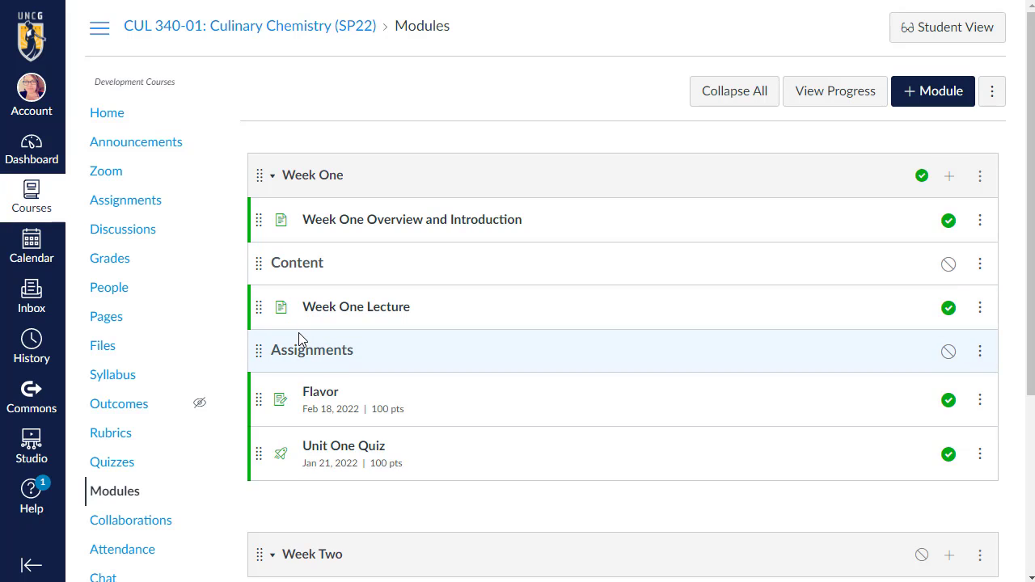
Publish the Content and Assignments text headers in the Week One module, and preview the modules as a student.
left_click(950, 268)
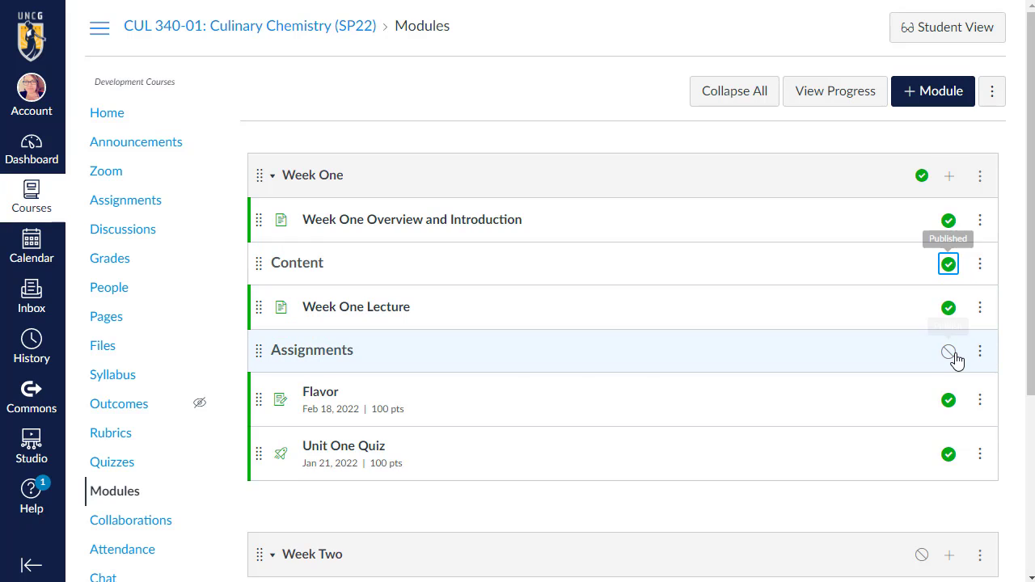
left_click(950, 353)
left_click(938, 27)
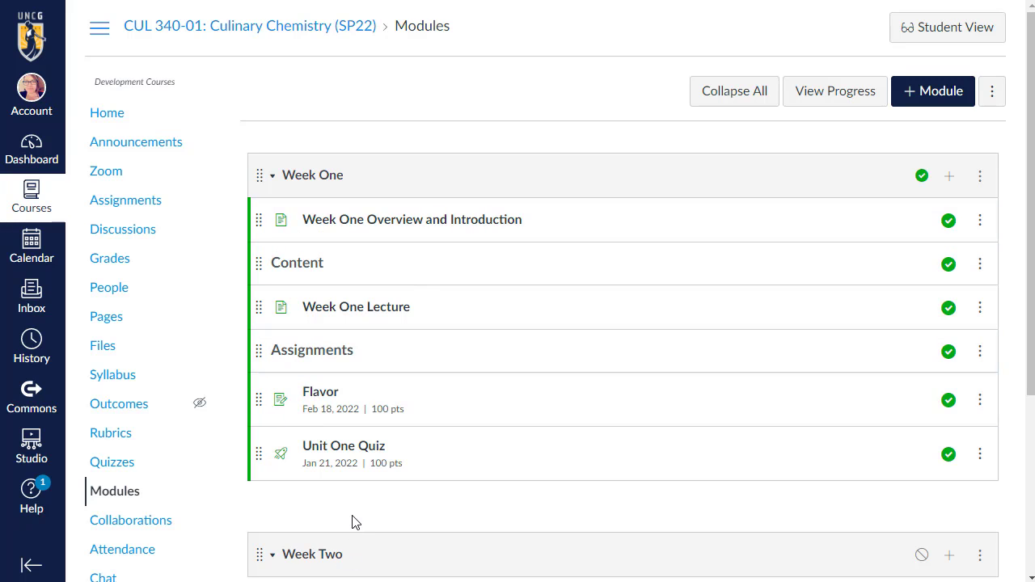
Create a new module named "Readings" with no lock date or prerequisites.
left_click(938, 90)
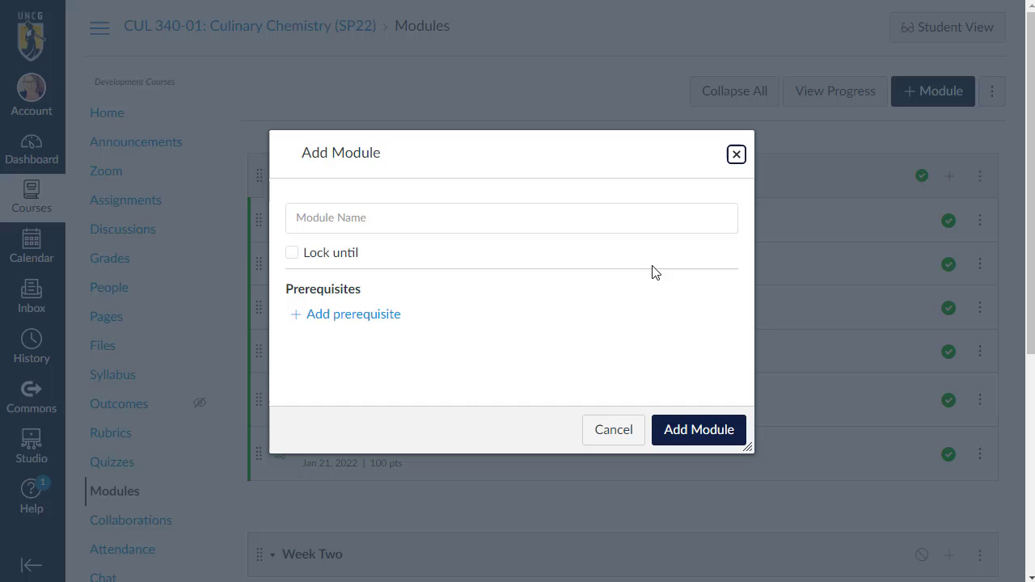
left_click(380, 218)
type("Course")
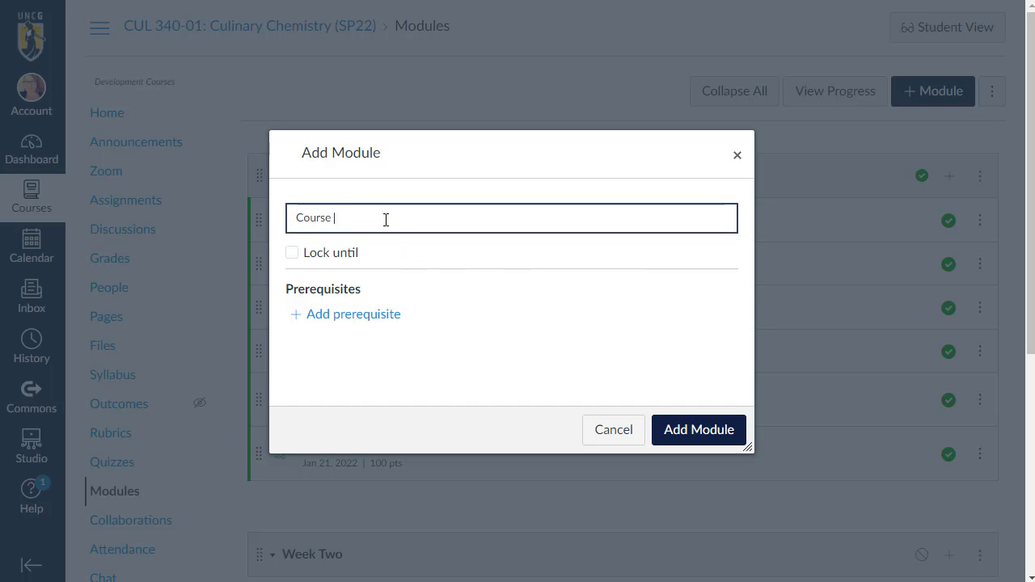
type(" Content")
key("ctrl+a")
type("Readin")
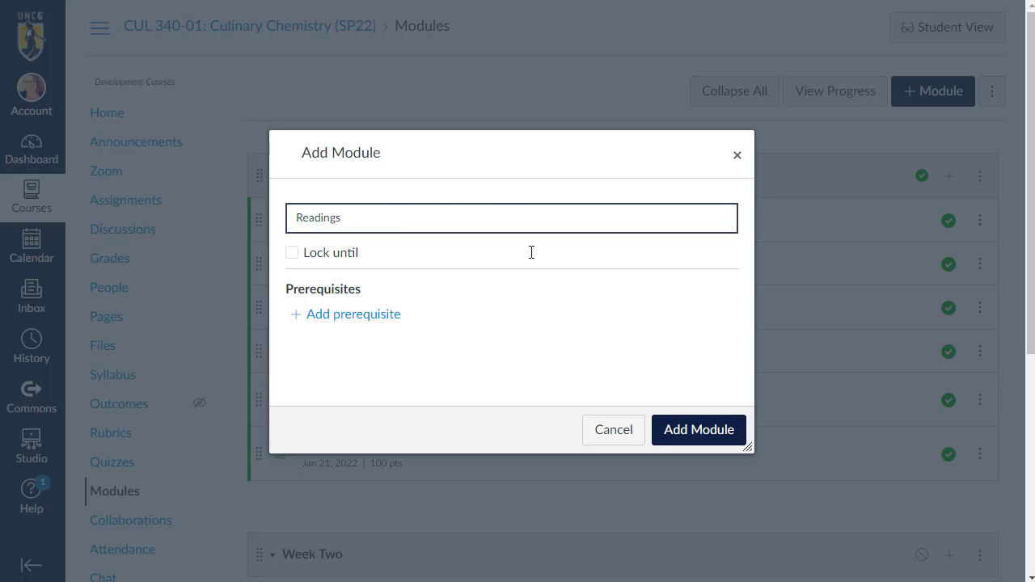
left_click(673, 431)
Move the Readings module above the Week One module.
scroll(508, 400, "down", 3)
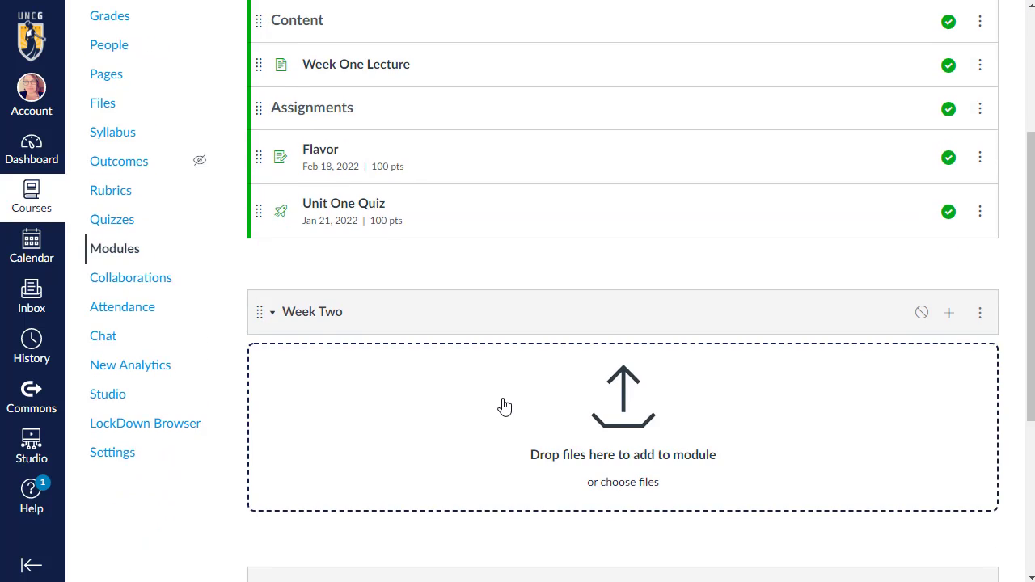
scroll(505, 406, "down", 2)
left_click_drag(259, 434, 267, 145)
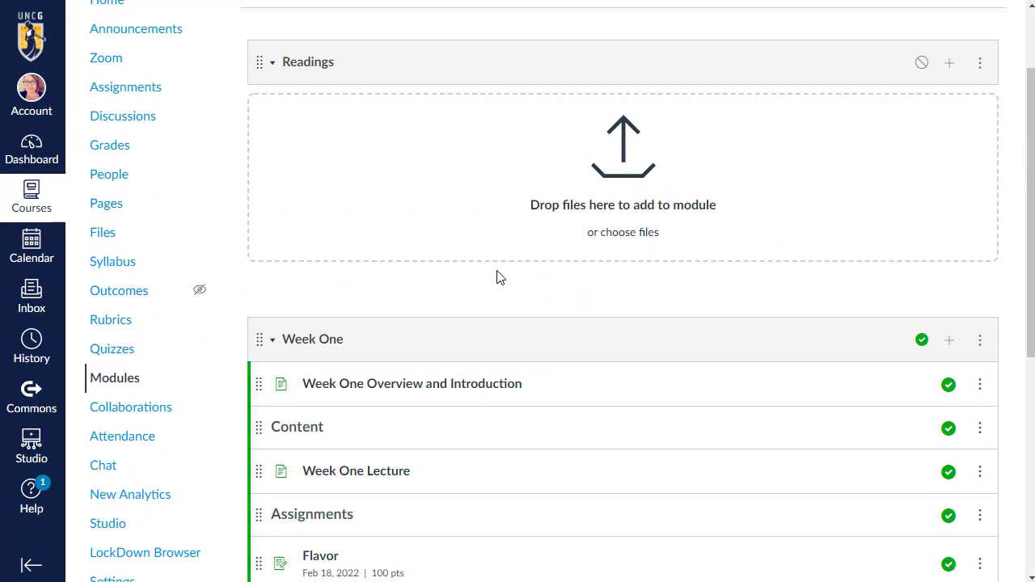
Look over the reordered modules and the course navigation, preview the modules in Student View, and leave the preview.
scroll(469, 283, "up", 2)
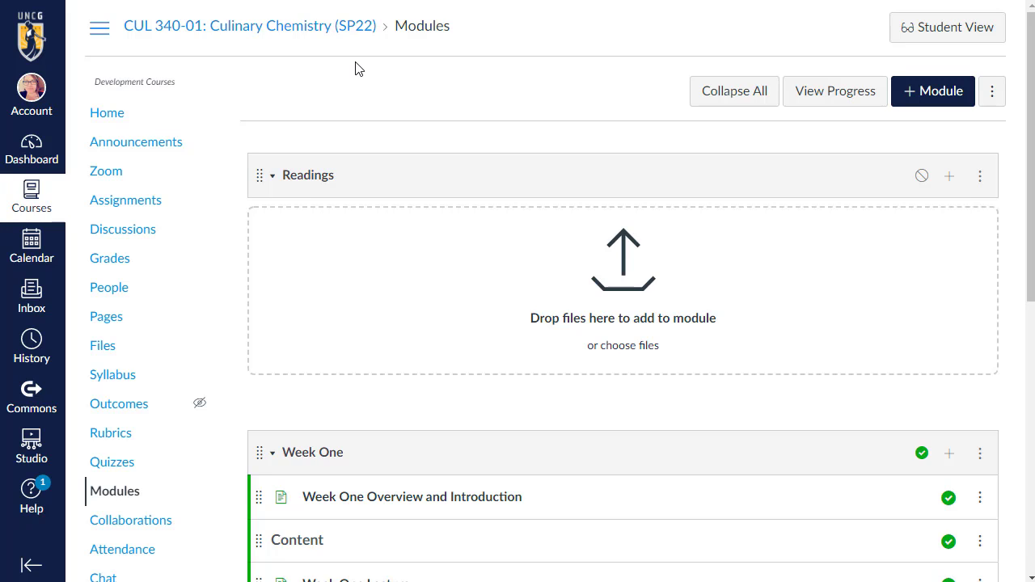
scroll(108, 438, "down", 2)
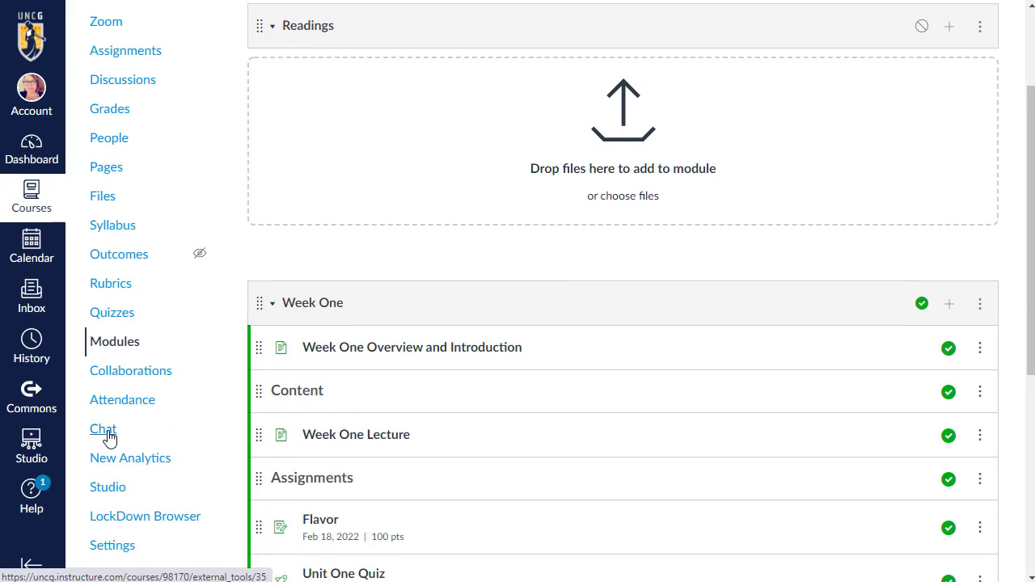
scroll(705, 289, "up", 2)
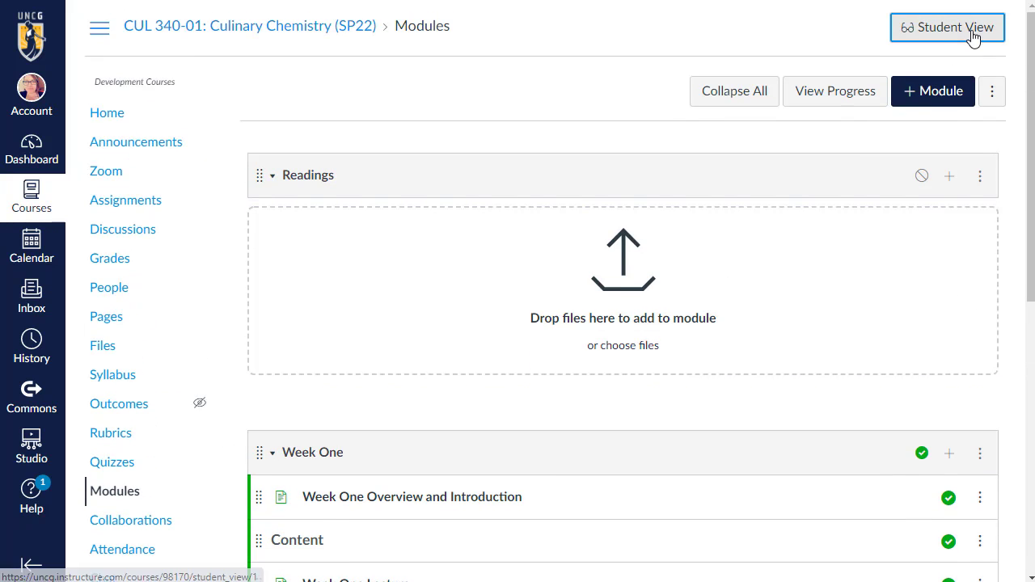
left_click(973, 38)
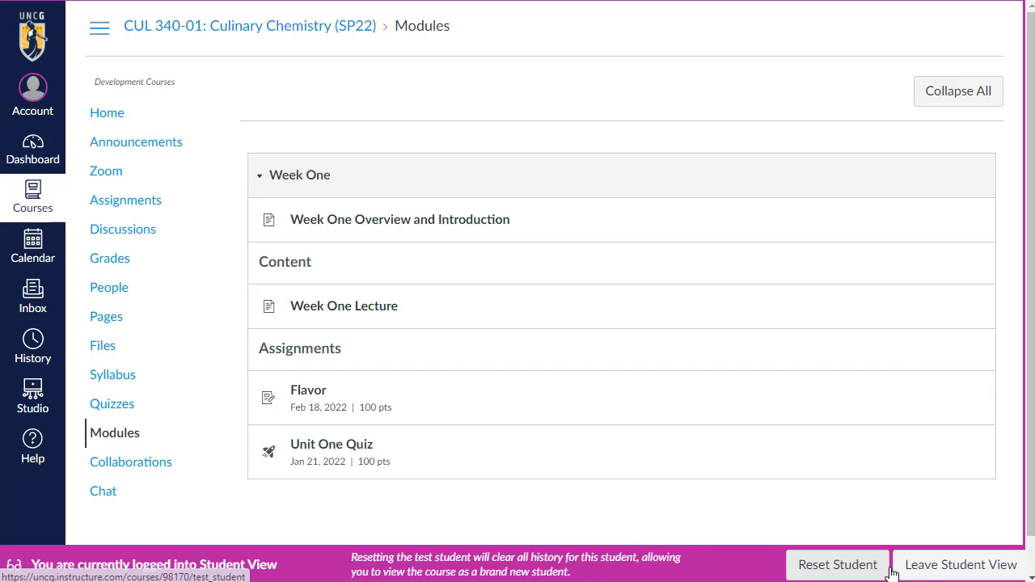
left_click(928, 576)
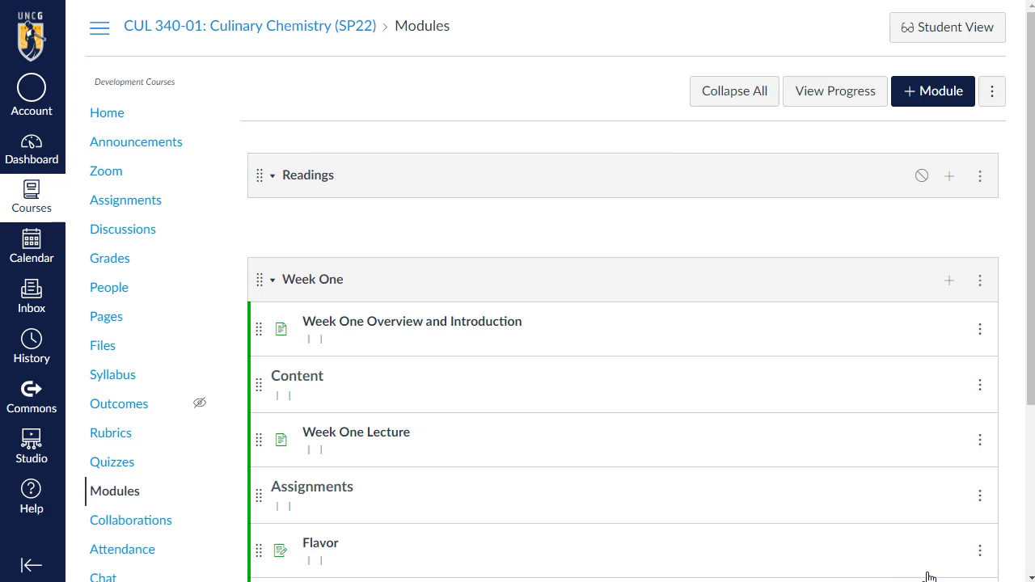
In the course's navigation settings, place Grades above Discussions and Syllabus directly below Home.
scroll(160, 251, "down", 6)
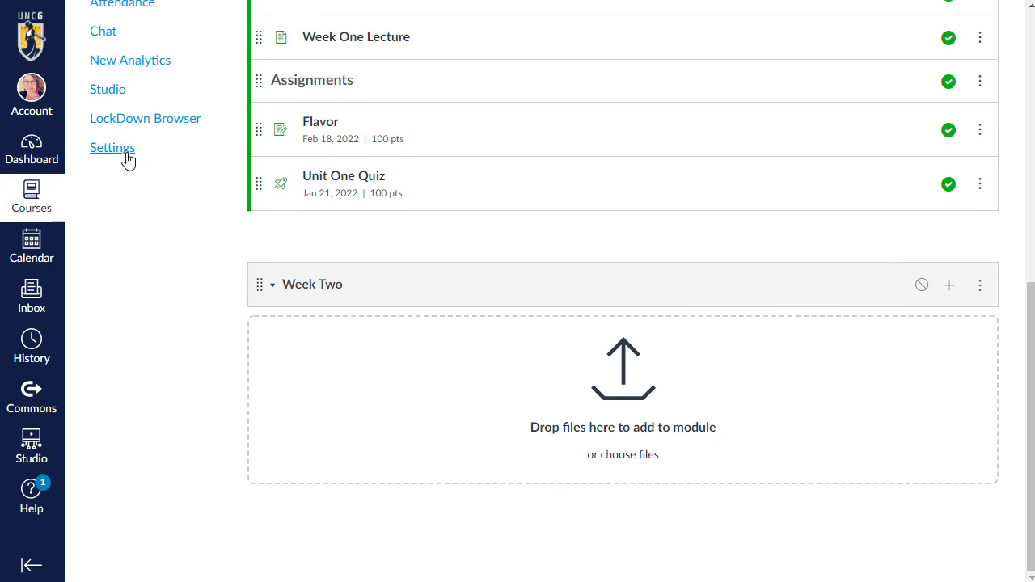
left_click(123, 152)
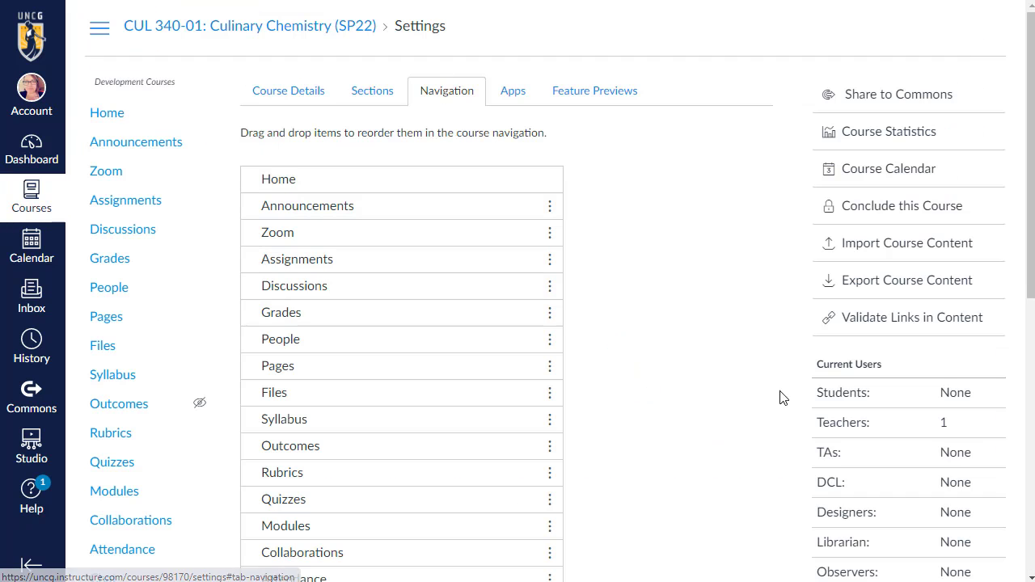
scroll(643, 349, "down", 1)
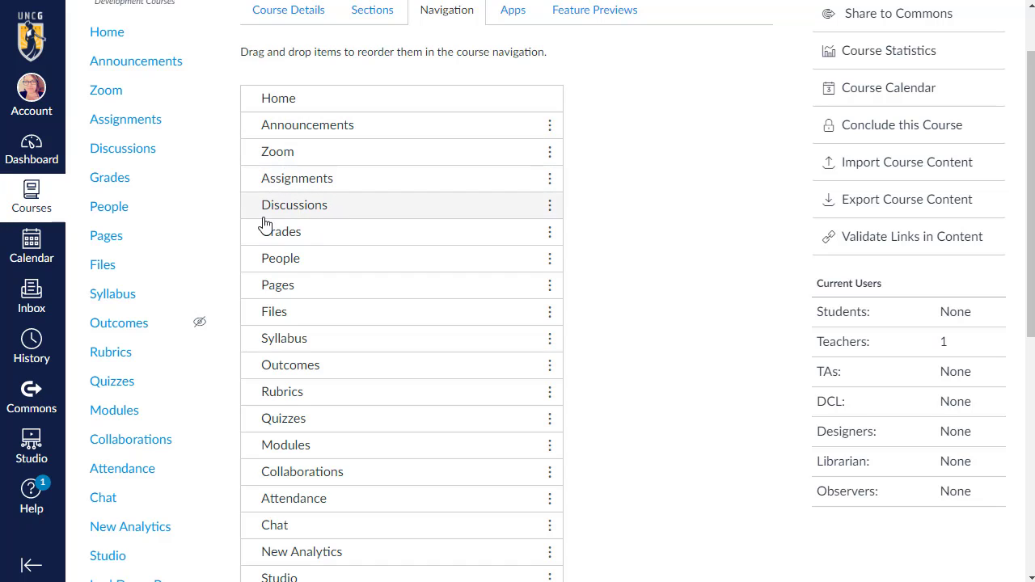
left_click_drag(269, 237, 261, 213)
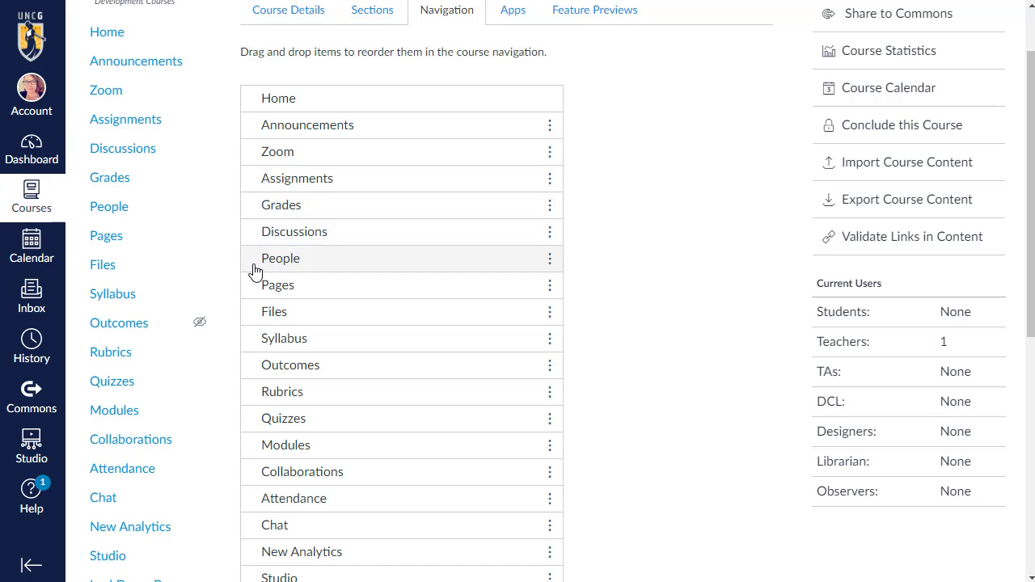
left_click_drag(271, 354, 272, 130)
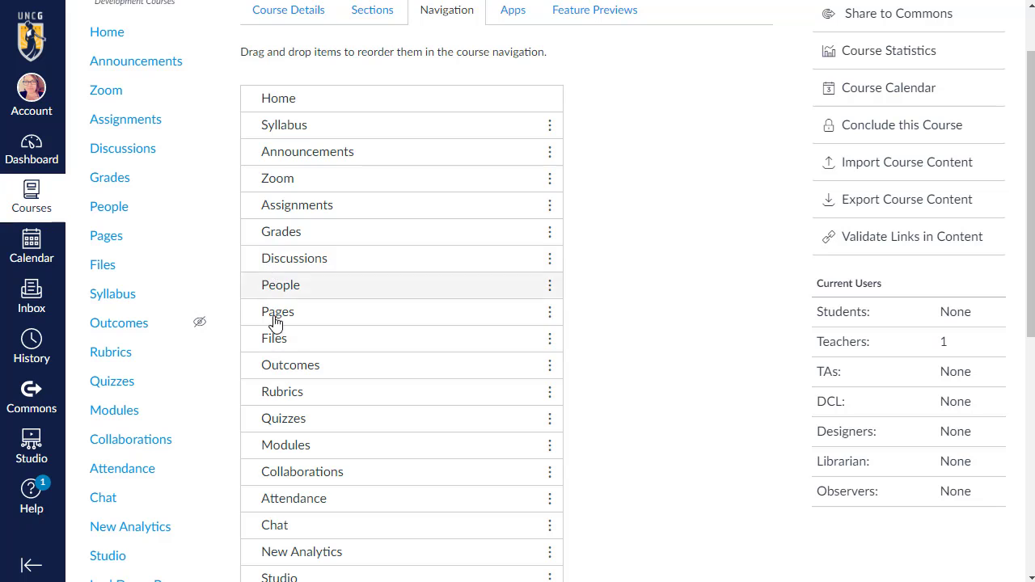
Hide Quizzes, Collaborations, Attendance, Studio and LockDown Browser from students in the course navigation.
scroll(380, 352, "down", 1)
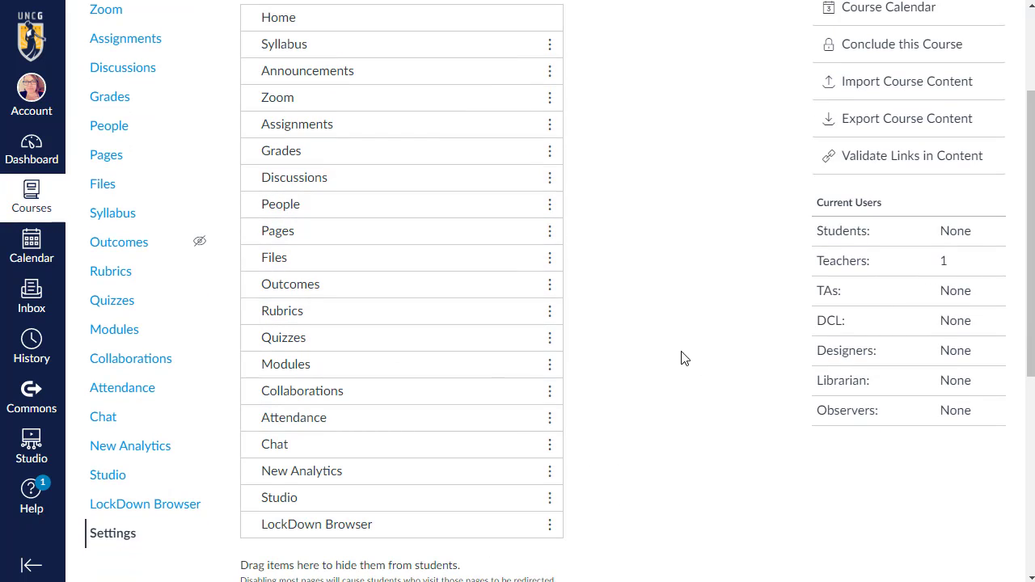
scroll(679, 355, "down", 2)
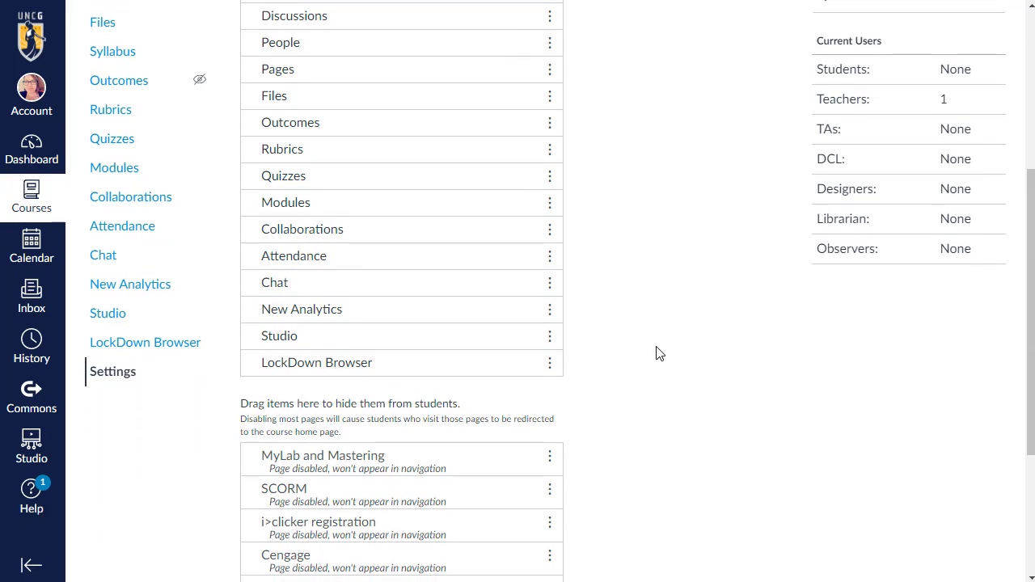
left_click_drag(287, 185, 324, 429)
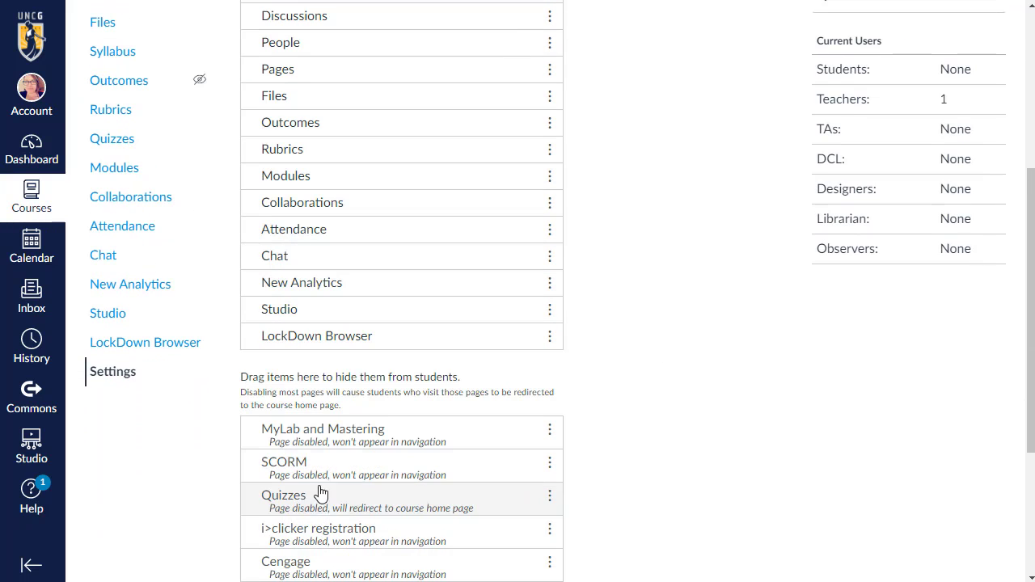
scroll(406, 309, "up", 1)
left_click_drag(289, 279, 317, 523)
left_click_drag(289, 336, 307, 465)
left_click_drag(304, 342, 304, 477)
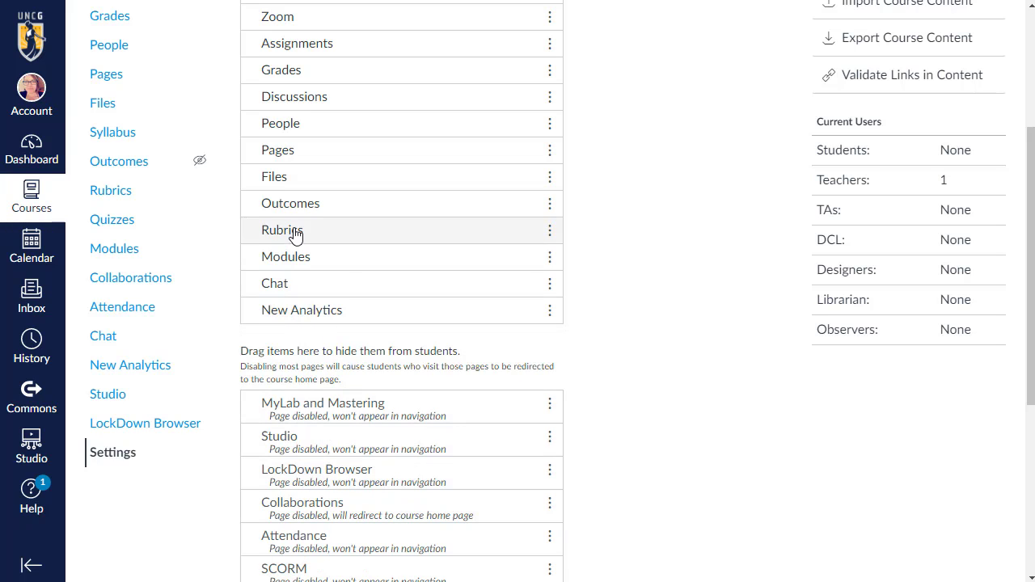
Hide Rubrics, Outcomes, Files and Chat from students in the course navigation.
left_click_drag(296, 232, 322, 448)
left_click_drag(296, 204, 312, 428)
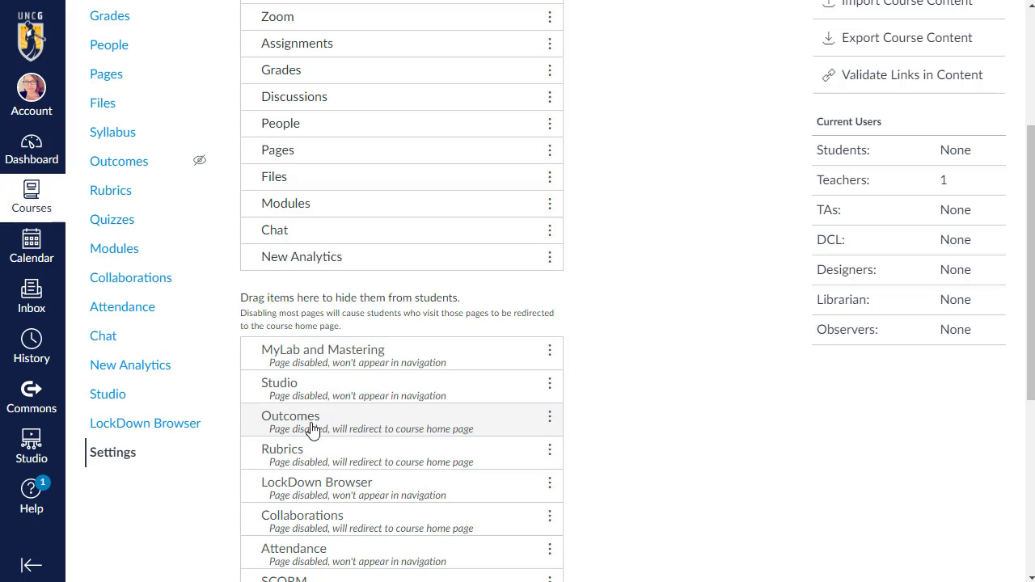
left_click_drag(279, 177, 301, 382)
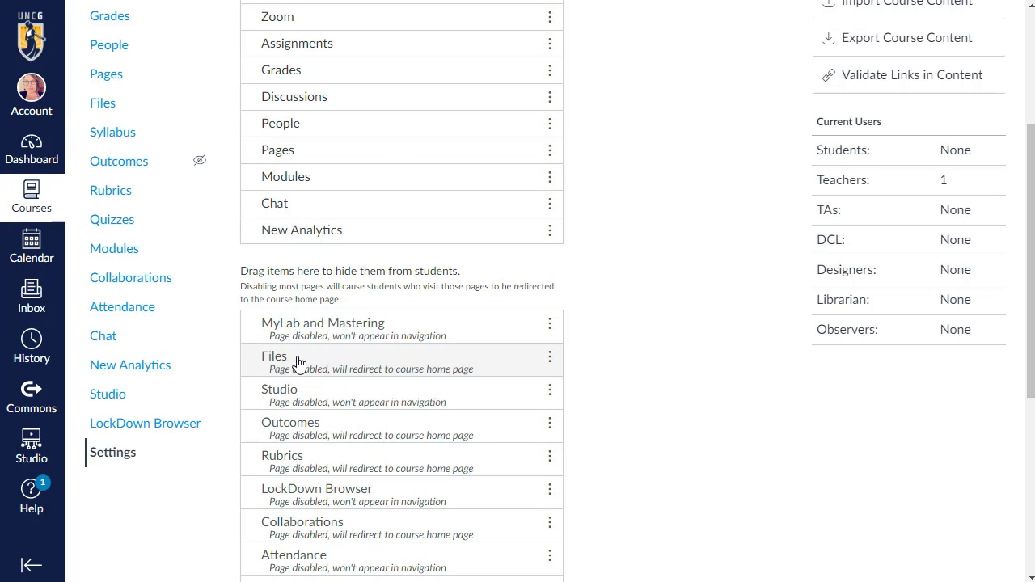
scroll(296, 361, "up", 2)
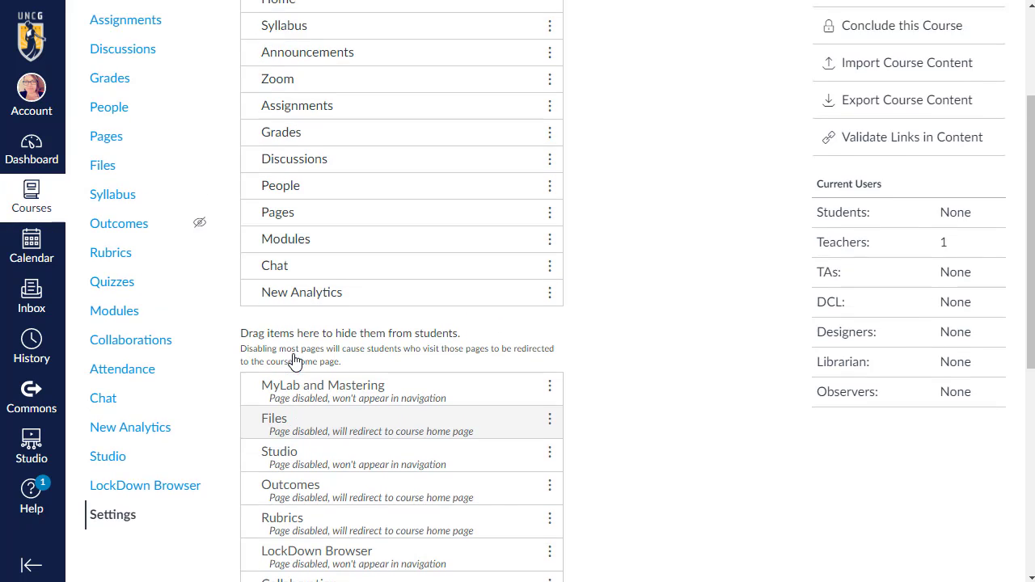
left_click_drag(293, 361, 272, 462)
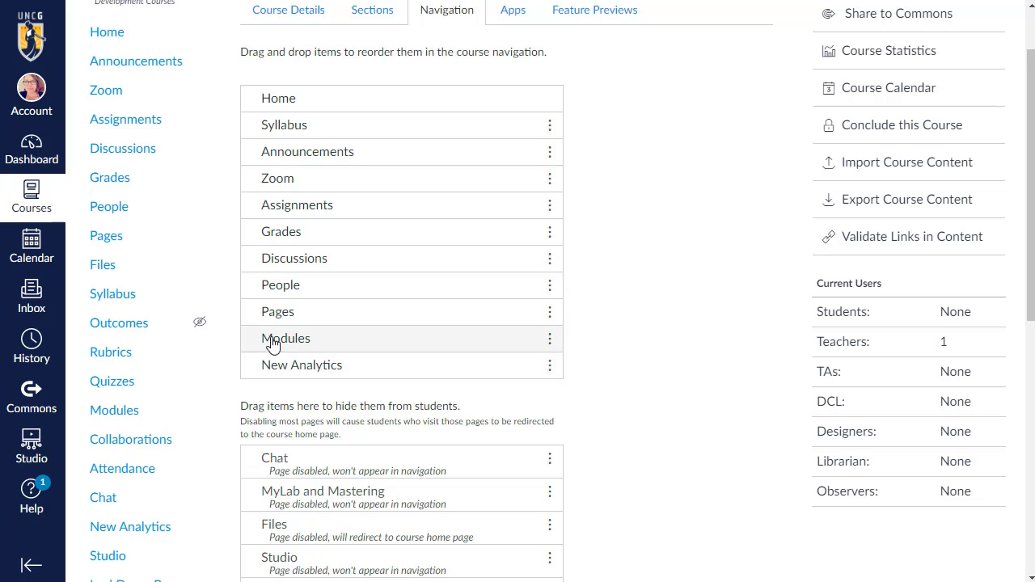
Place Modules directly below Syllabus and hide Pages from students, saving the course navigation.
left_click_drag(272, 339, 300, 178)
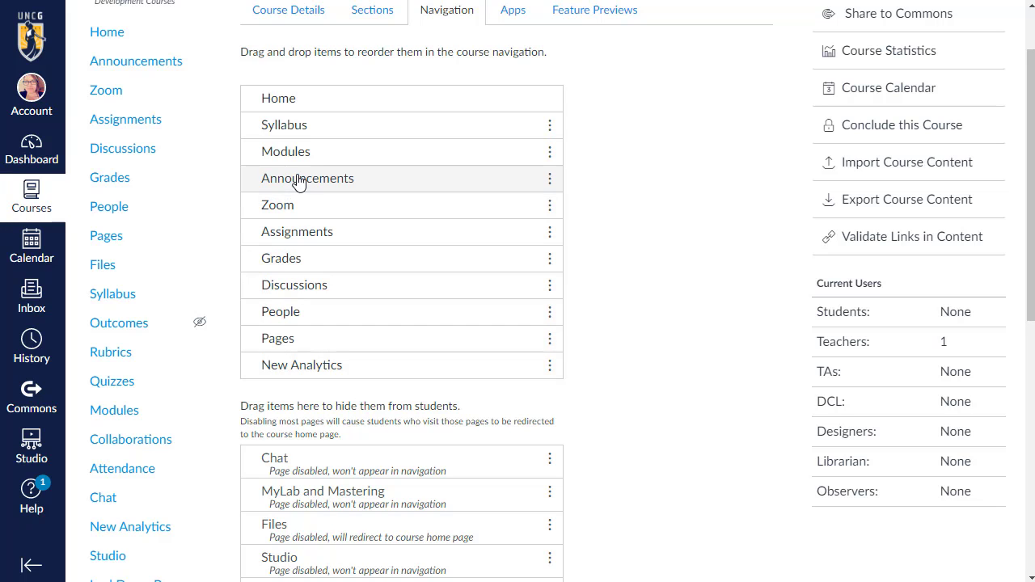
left_click_drag(287, 337, 299, 467)
scroll(496, 377, "down", 7)
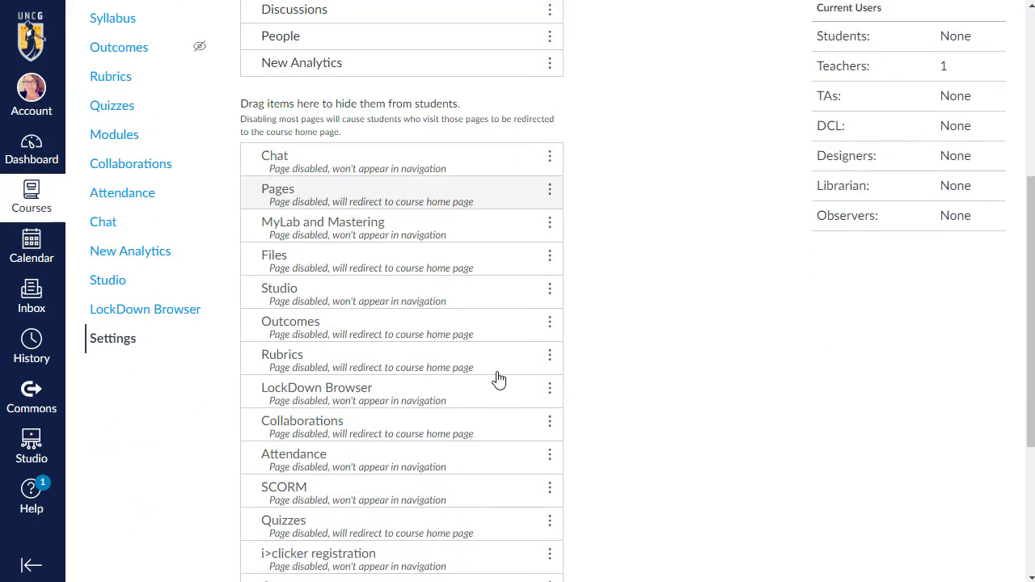
left_click(277, 537)
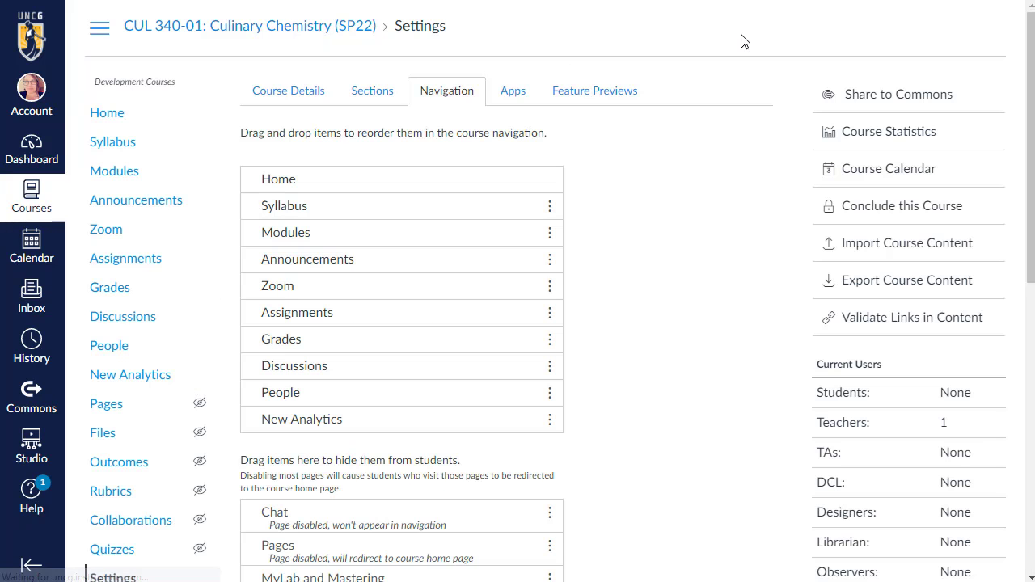
Open the Culinary Chemistry course home page, preview it as a student, and leave the student preview.
left_click(125, 114)
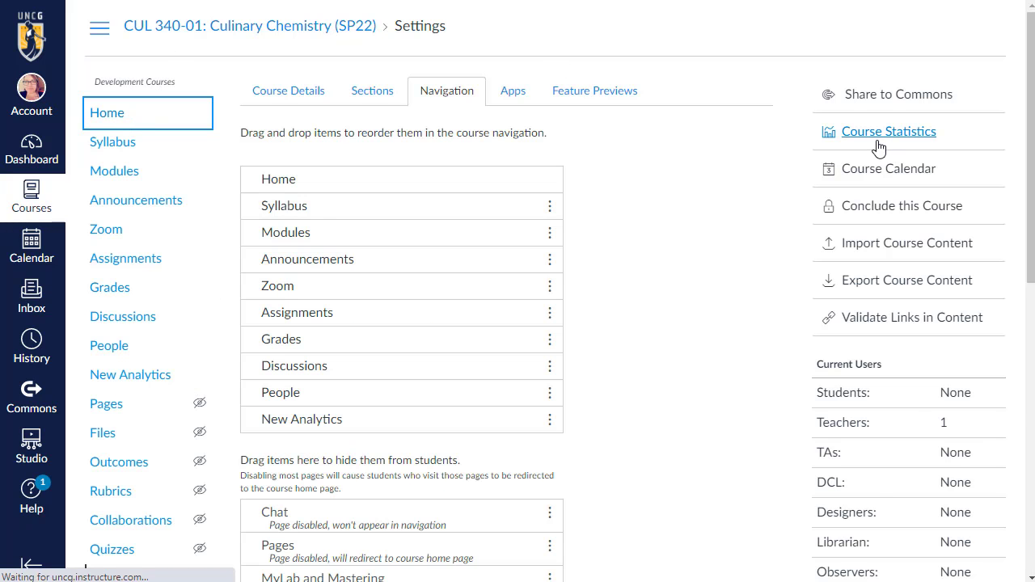
left_click(949, 30)
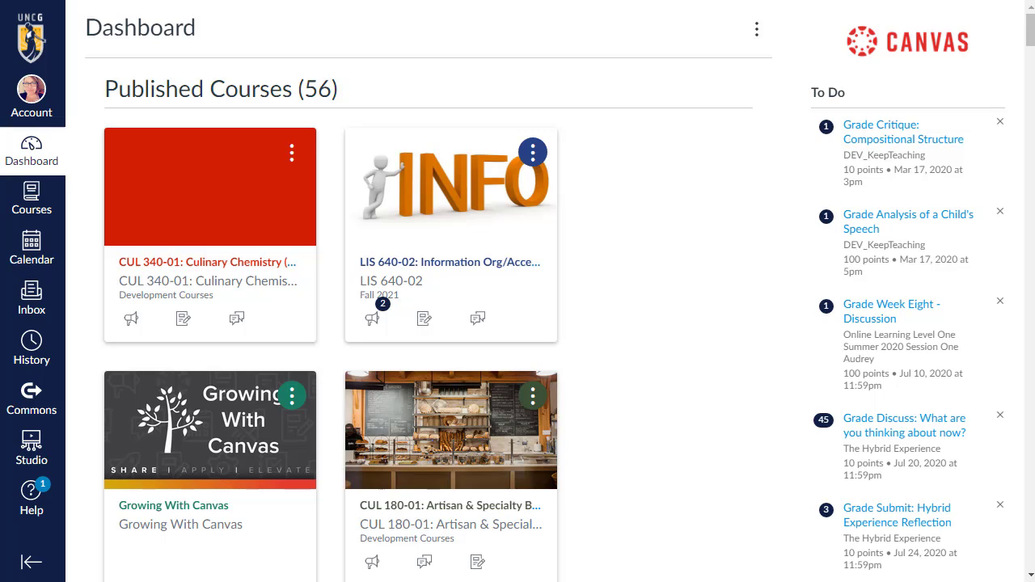
left_click(229, 293)
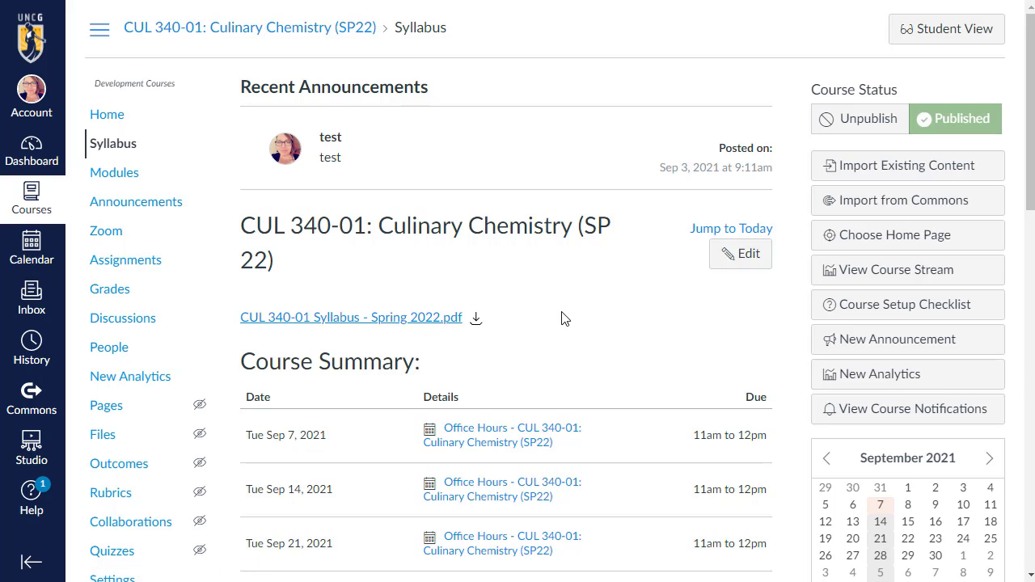
left_click(951, 32)
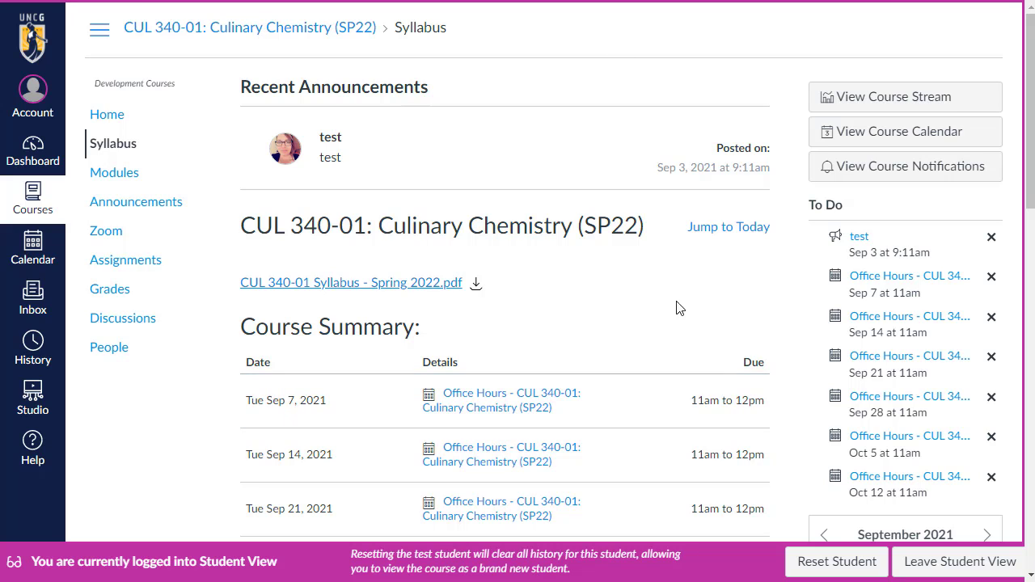
scroll(638, 282, "down", 3)
scroll(636, 282, "up", 3)
left_click(906, 566)
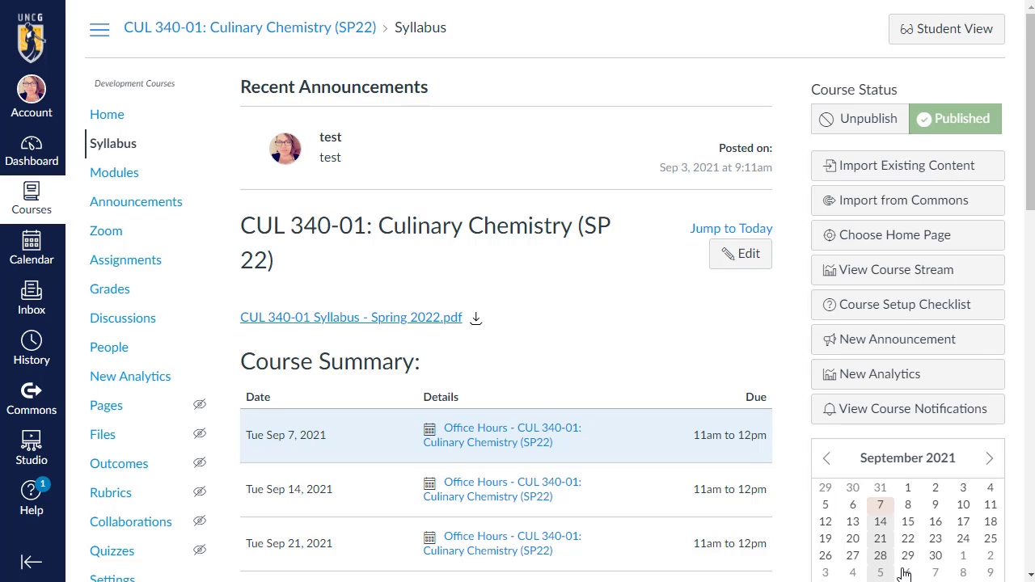
left_click(881, 235)
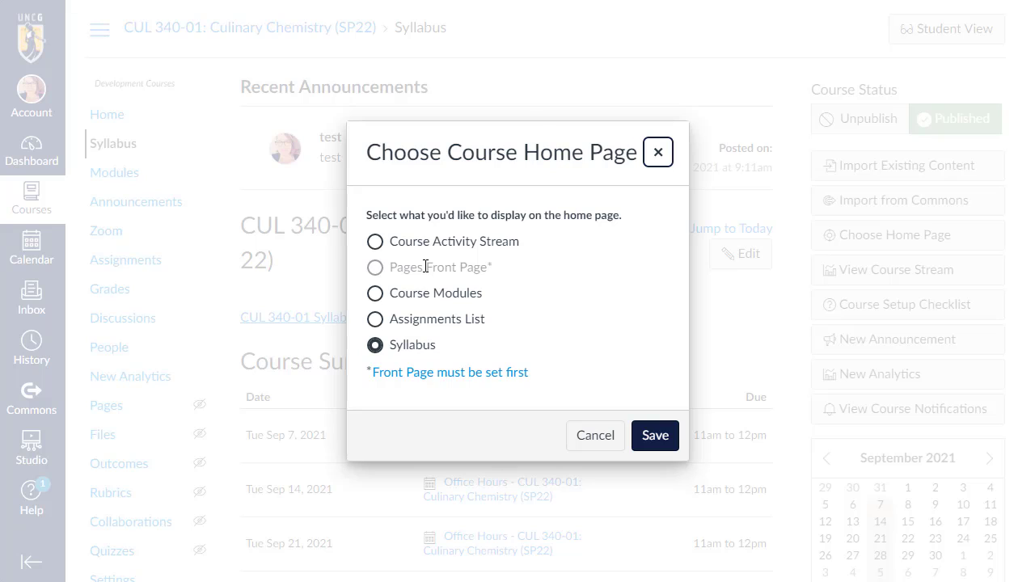
left_click(373, 270)
left_click(596, 440)
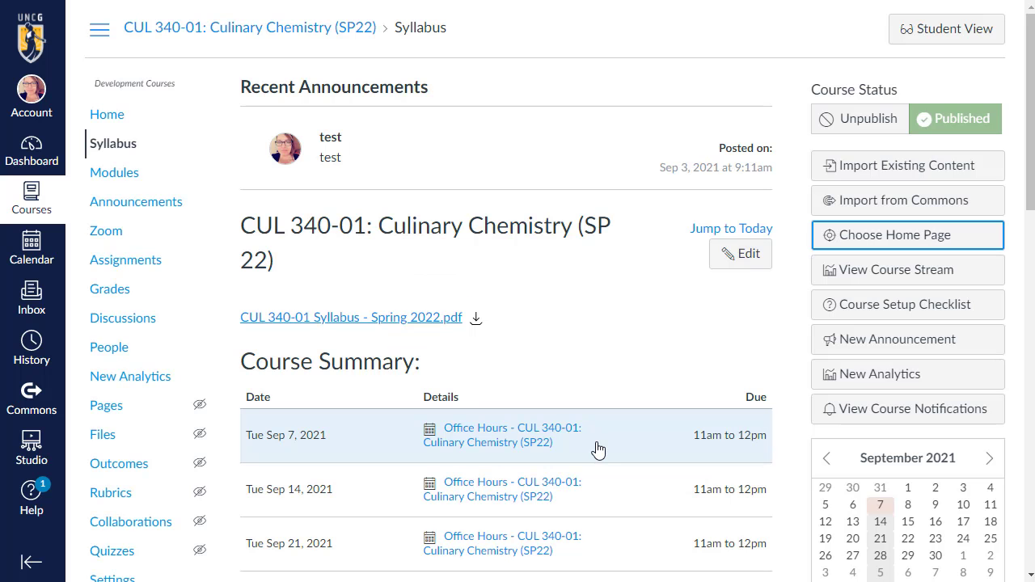
Create a new page in the course and title it "Course Homepage".
left_click(99, 409)
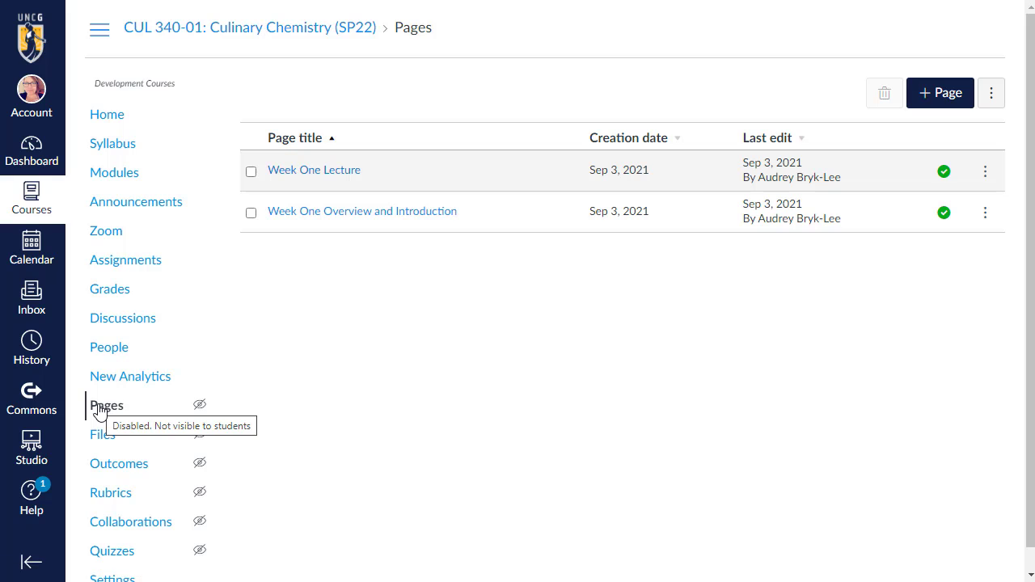
left_click(948, 95)
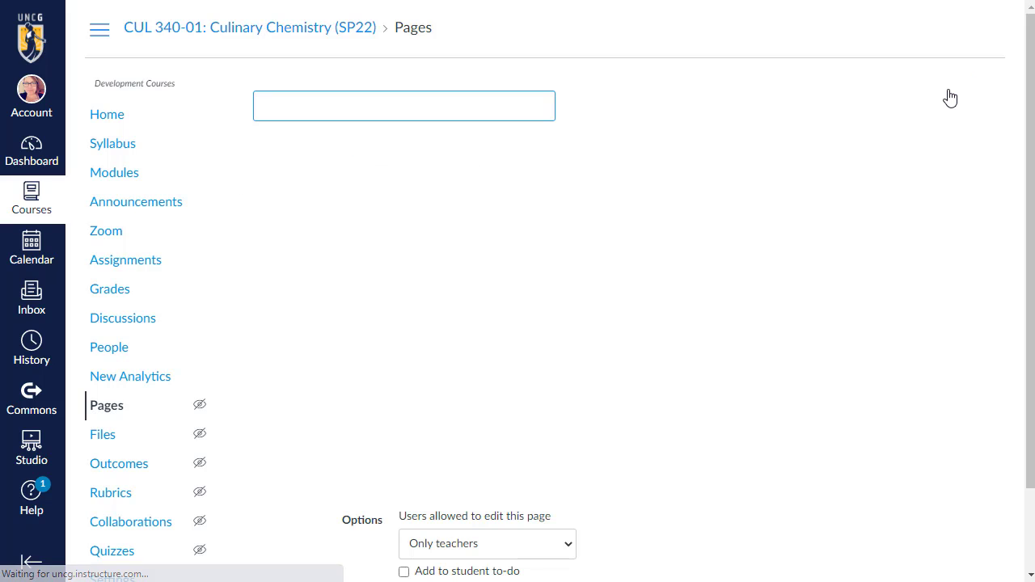
left_click(389, 257)
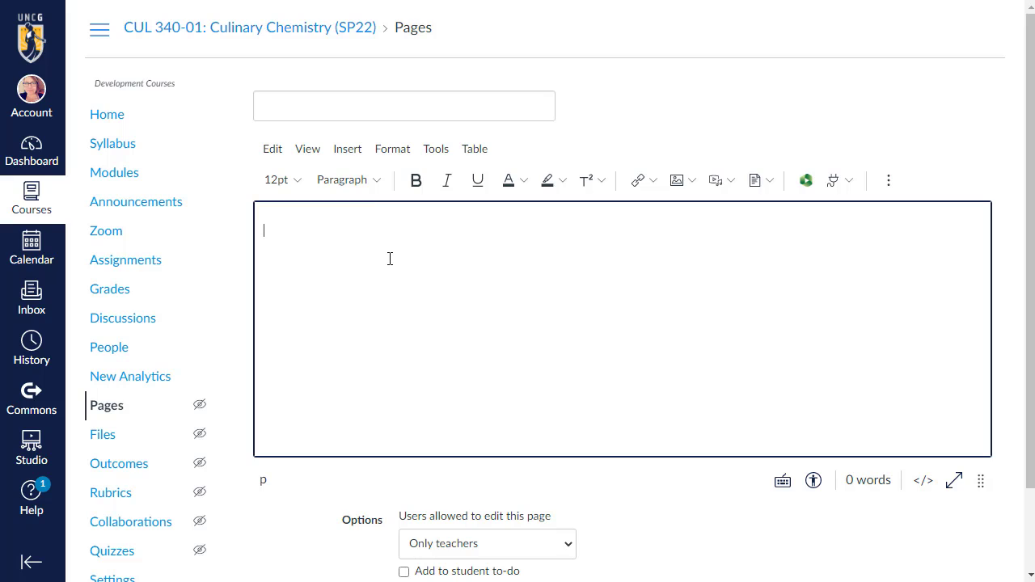
left_click(324, 105)
type("Coures")
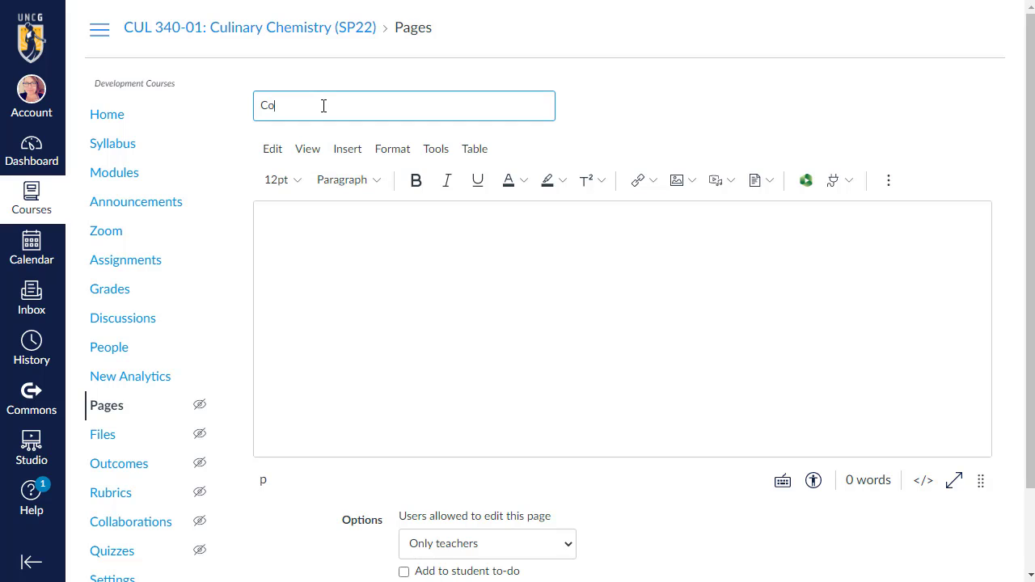
key("BackSpace")
key("BackSpace")
type("se Homepage")
Paste the prepared "Welcome to CUL 340!" message, including the office hours and Q&A Discussion paragraphs, into the page body.
left_click(363, 246)
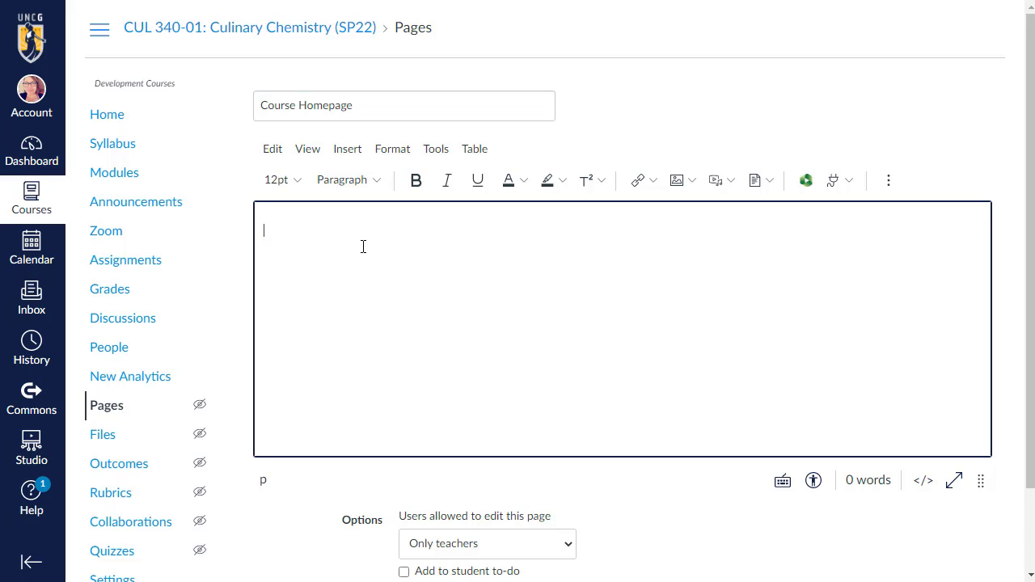
key("ctrl+v")
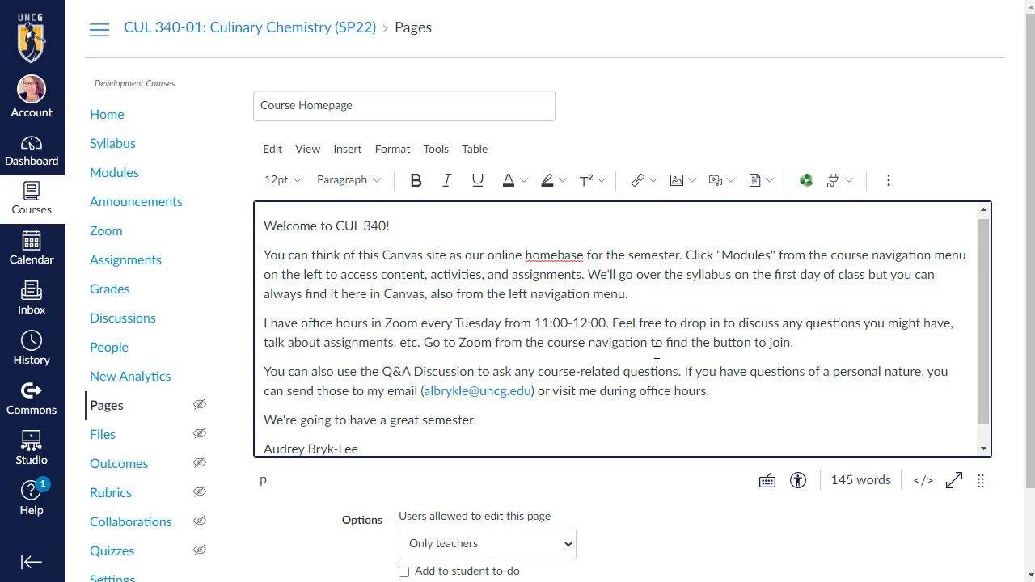
left_click(841, 179)
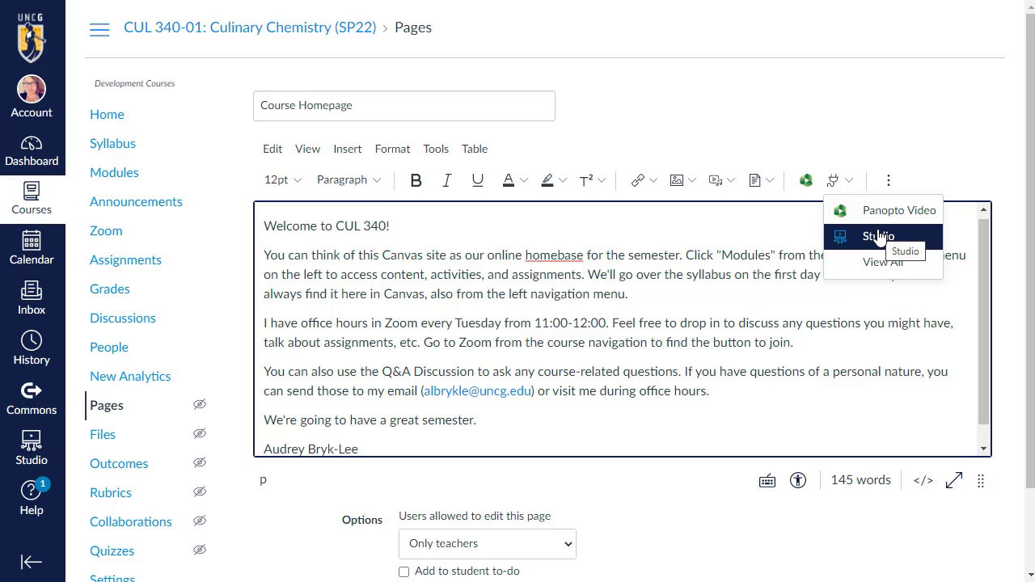
left_click(587, 276)
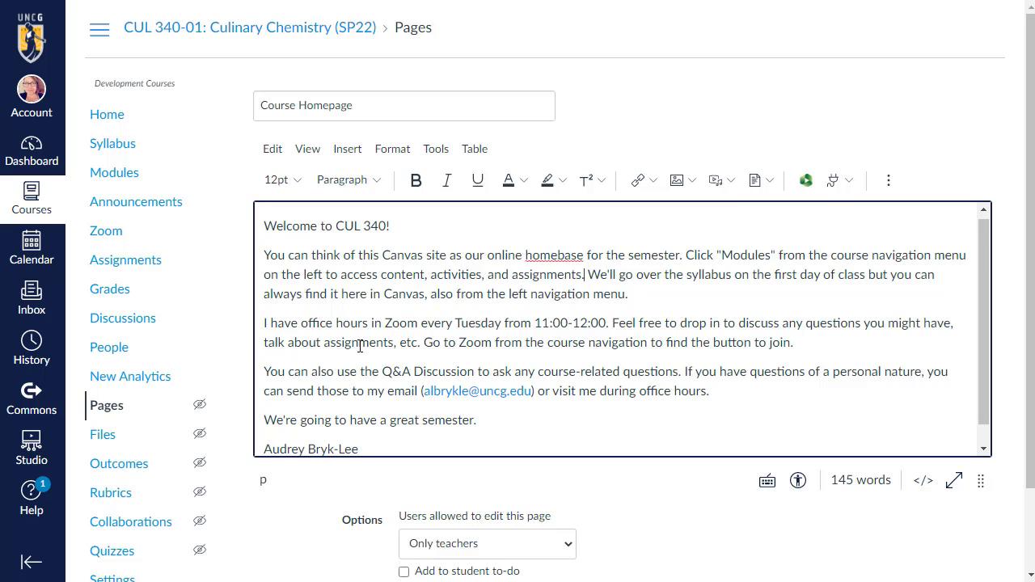
Link the words "Q&A Discussion" in the welcome text to the course's "Course Q&A" discussion.
scroll(363, 340, "down", 2)
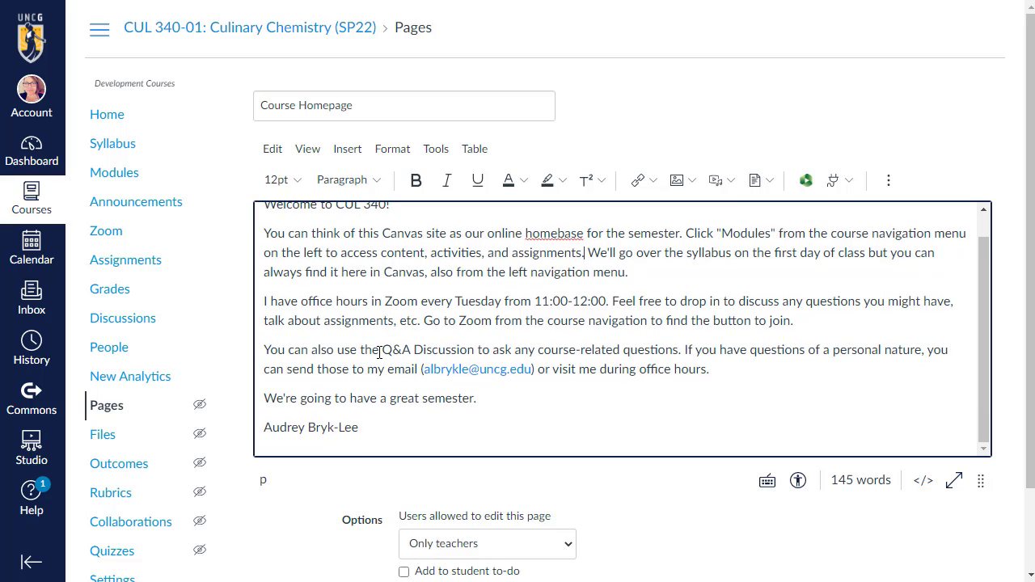
left_click_drag(383, 352, 473, 350)
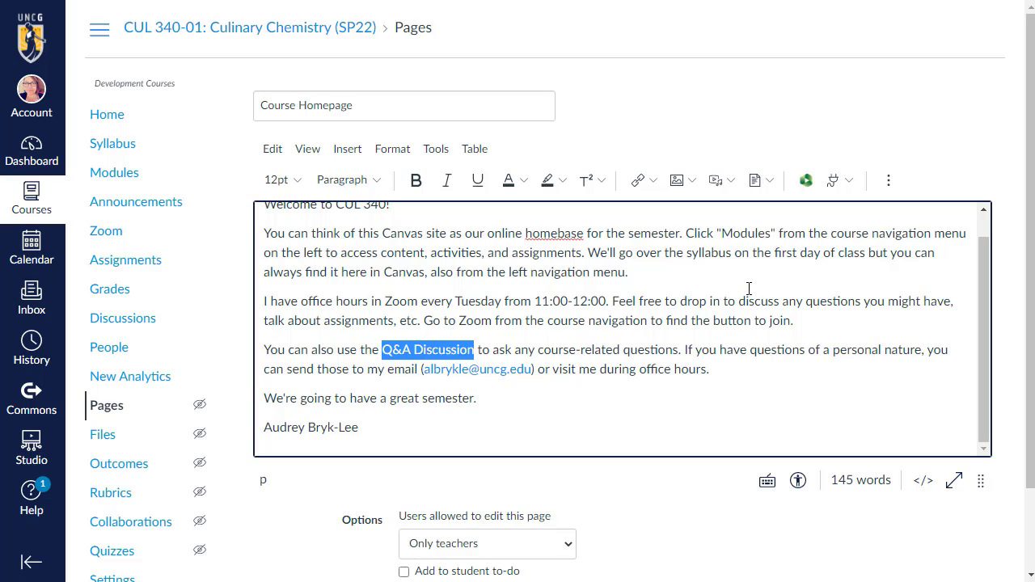
left_click(639, 182)
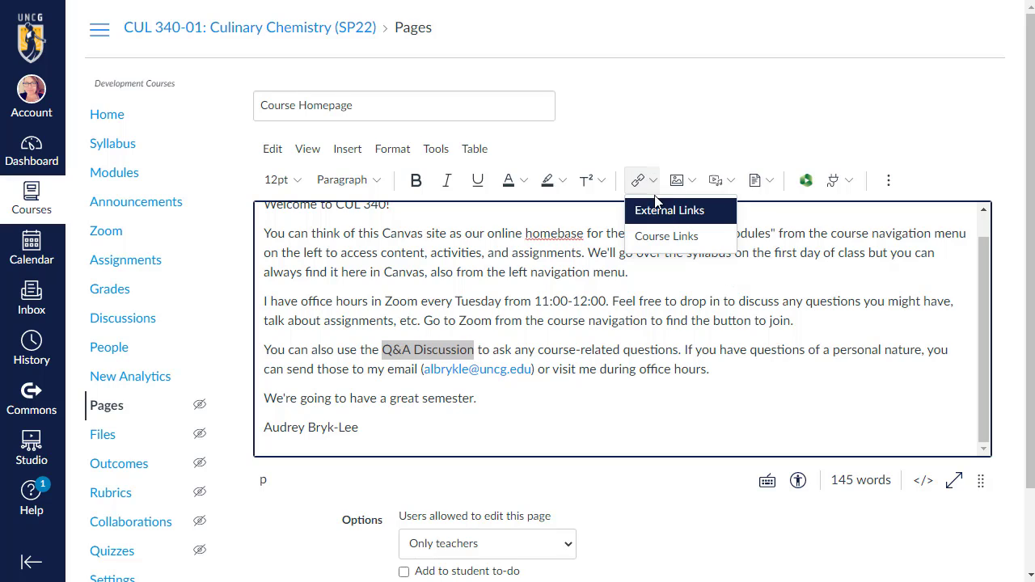
left_click(661, 235)
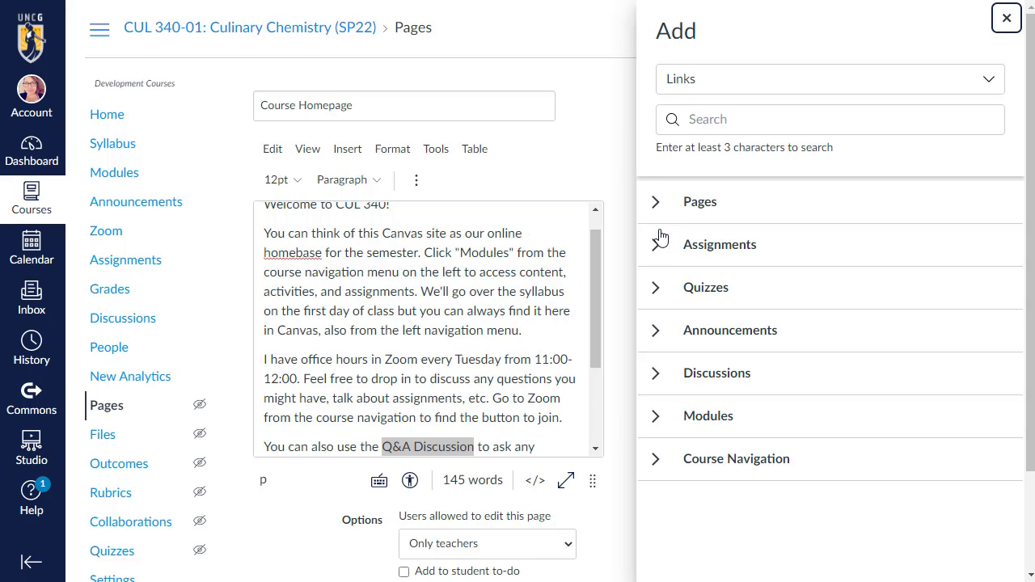
left_click(655, 373)
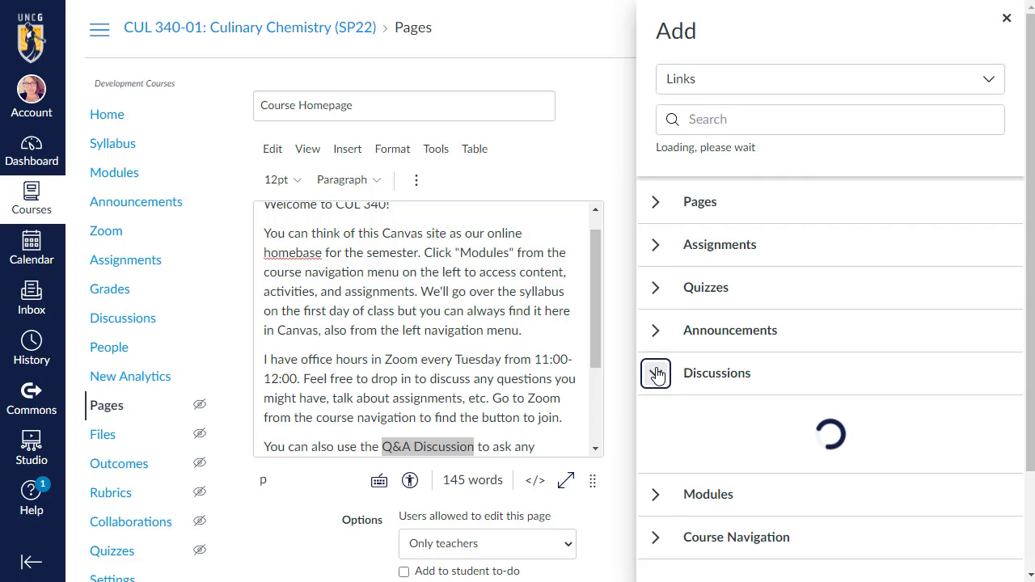
scroll(688, 388, "down", 2)
left_click(728, 412)
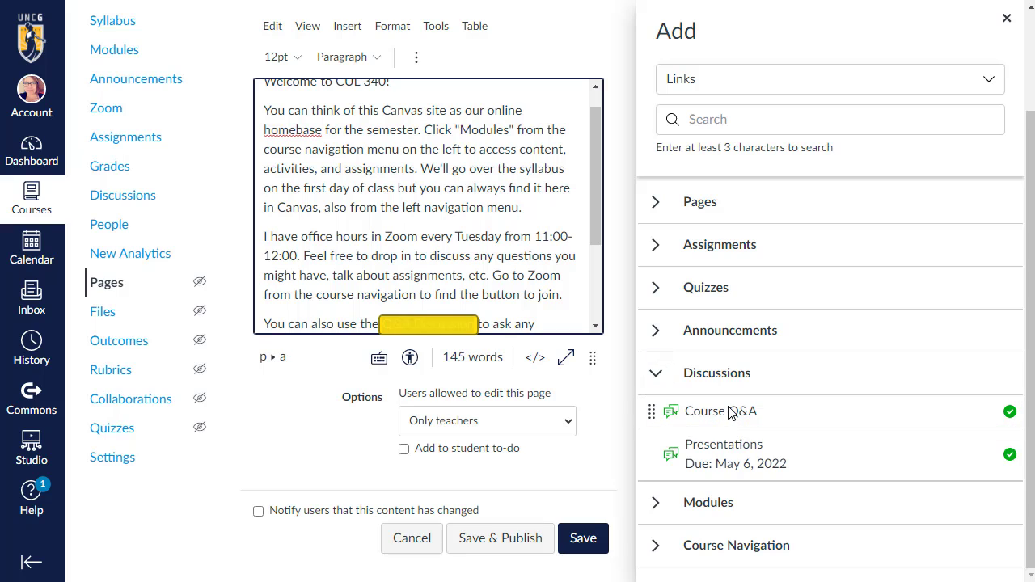
left_click(1007, 18)
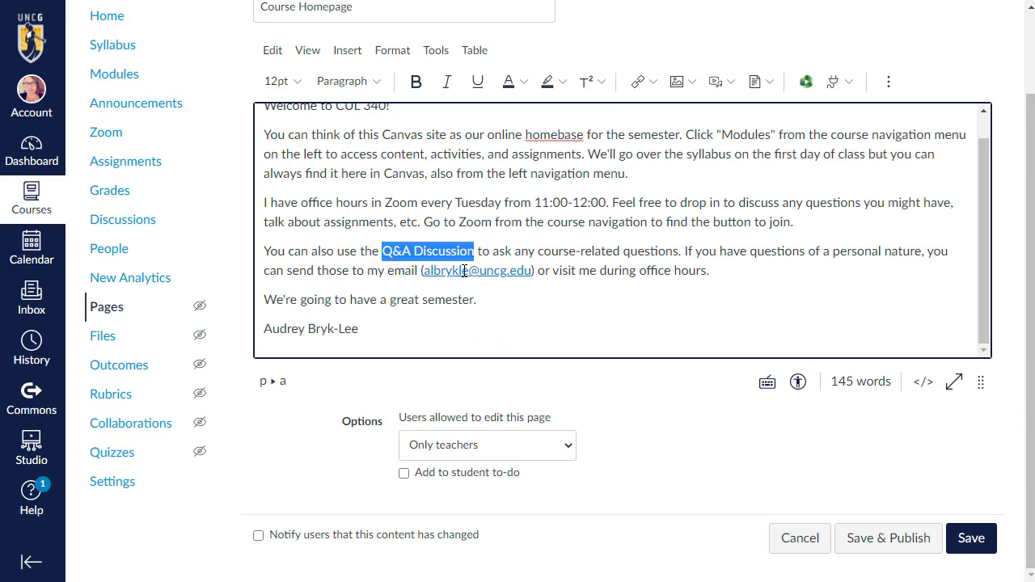
Upload the picture "aud fc.png" from the computer and insert it on a new line below the instructor's name.
left_click(397, 312)
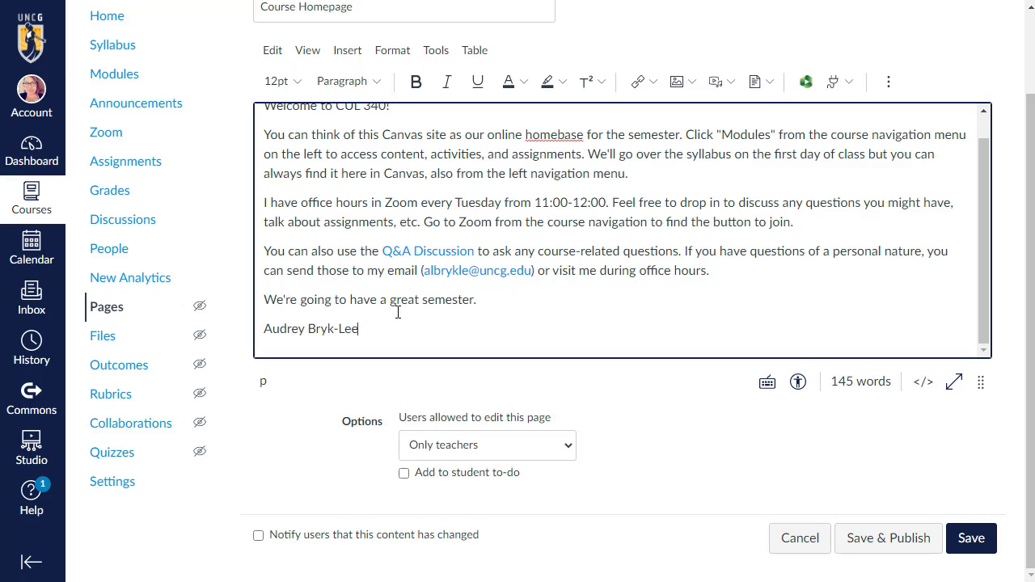
key("Return")
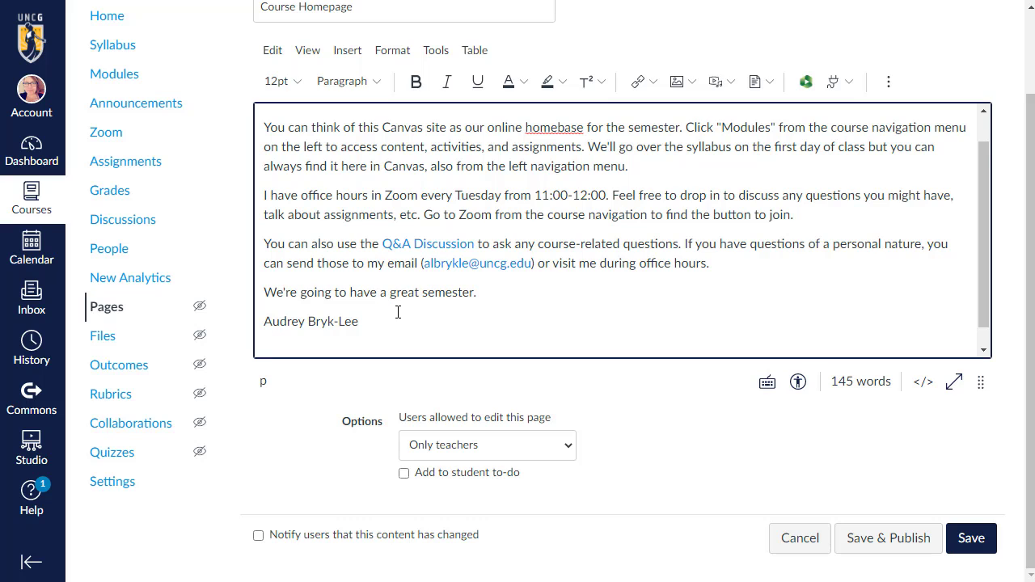
left_click(688, 81)
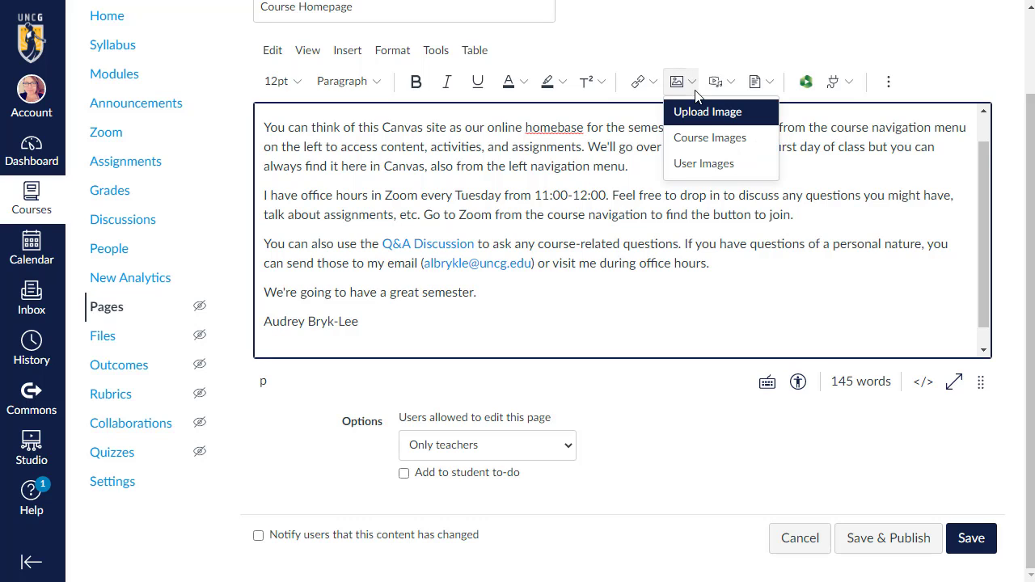
left_click(700, 114)
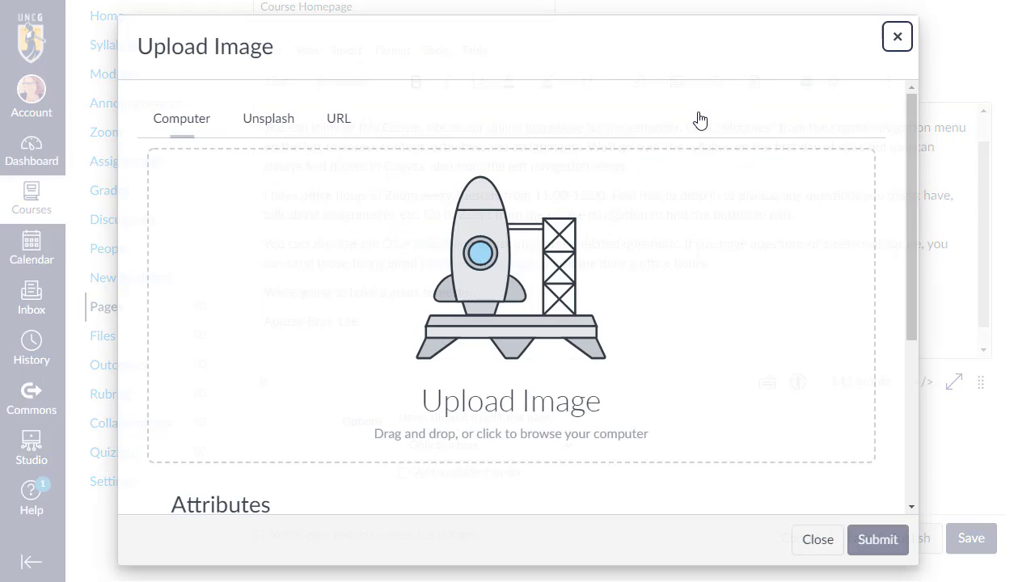
left_click(538, 237)
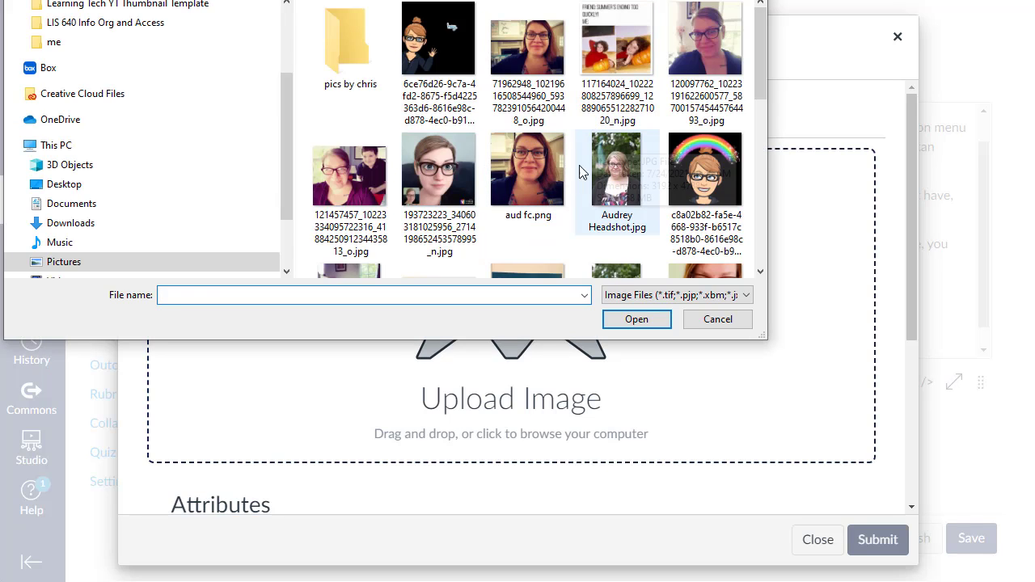
left_click(534, 177)
left_click(636, 318)
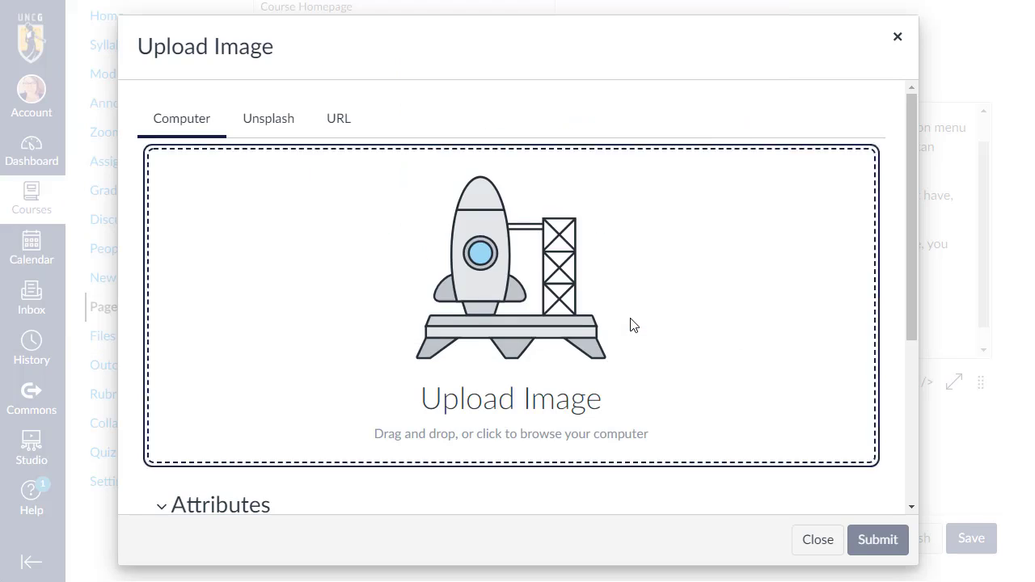
left_click(880, 543)
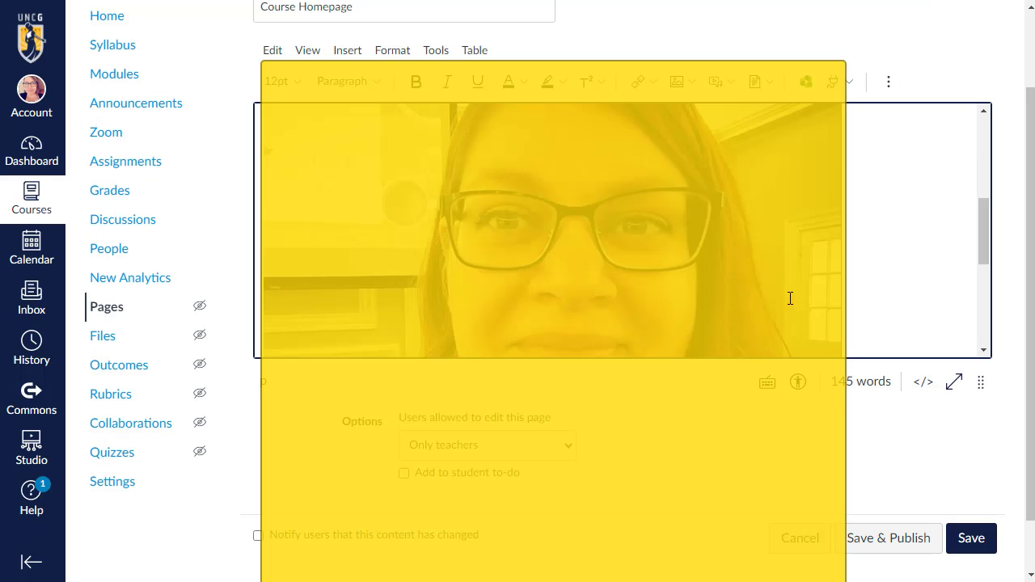
Resize the inserted picture to a custom width of 150, keeping its aspect ratio.
scroll(526, 259, "up", 4)
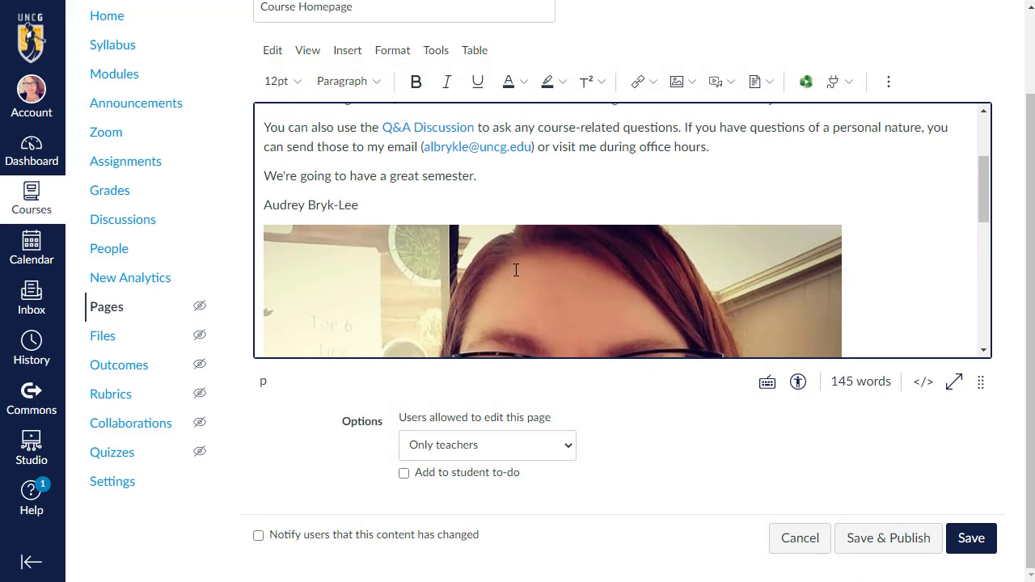
left_click(516, 241)
left_click(538, 198)
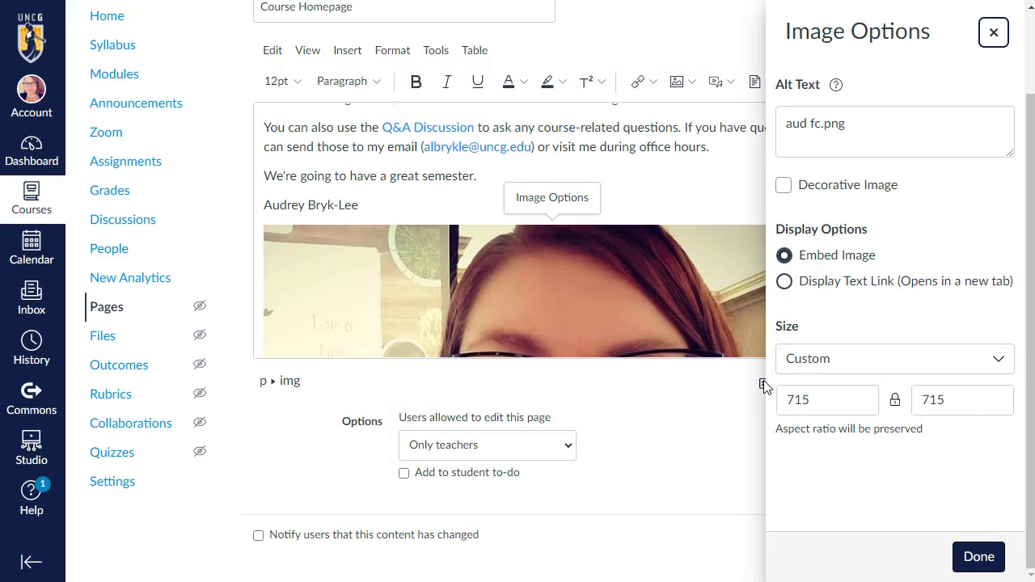
double_click(841, 395)
type("150")
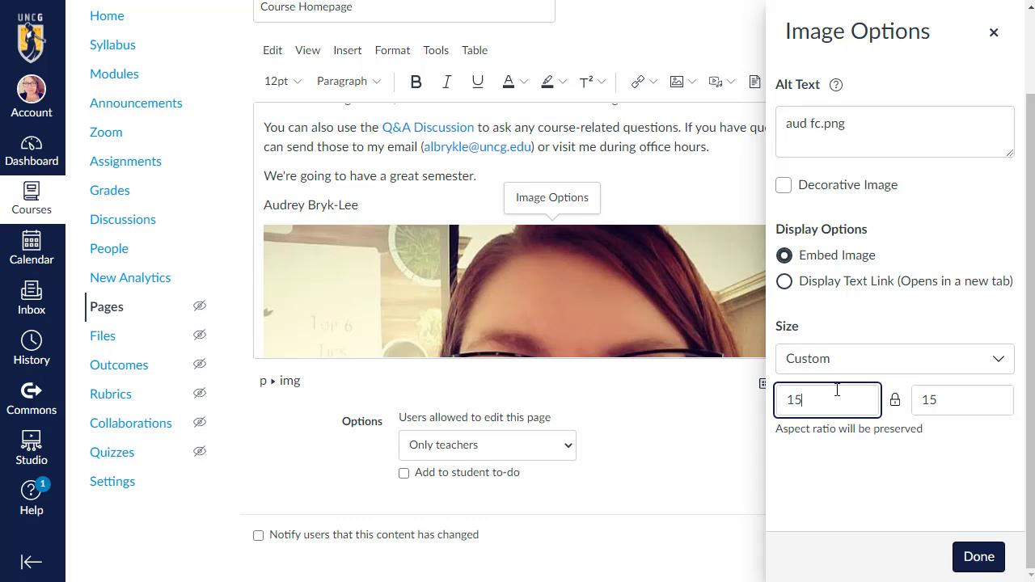
left_click(977, 556)
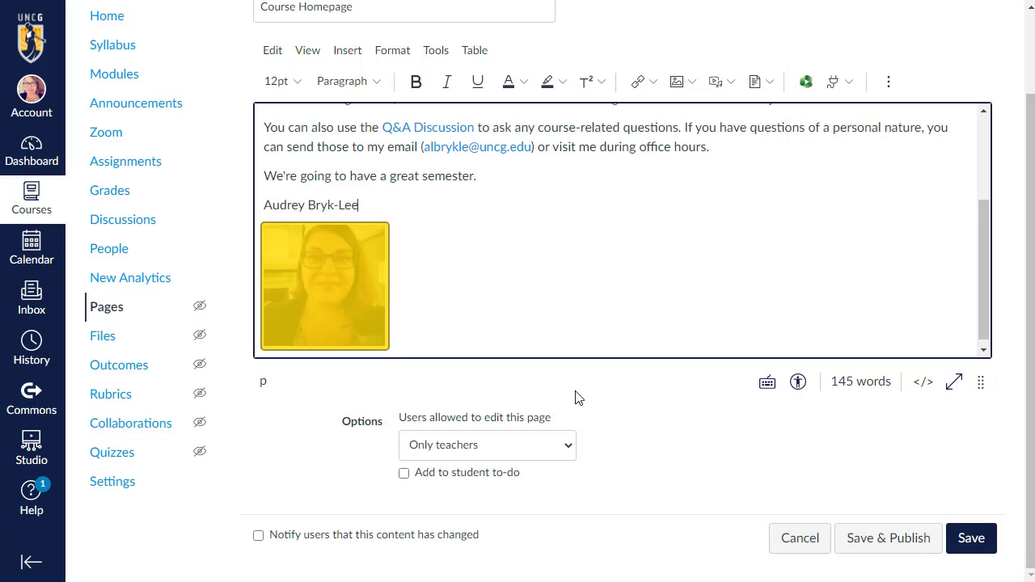
Save and publish the Course Homepage page, and set it as the course's front page.
left_click(897, 543)
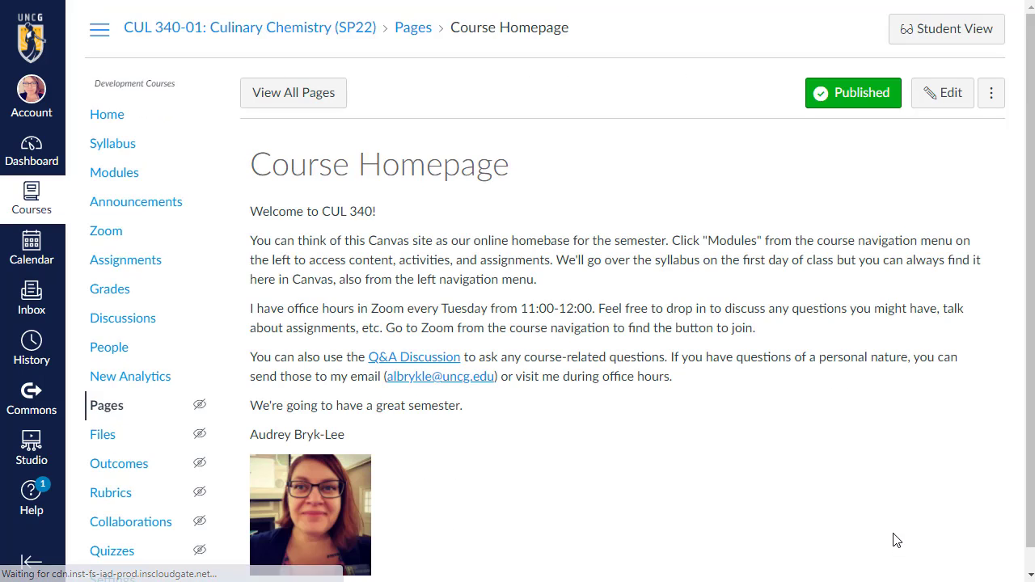
left_click(992, 94)
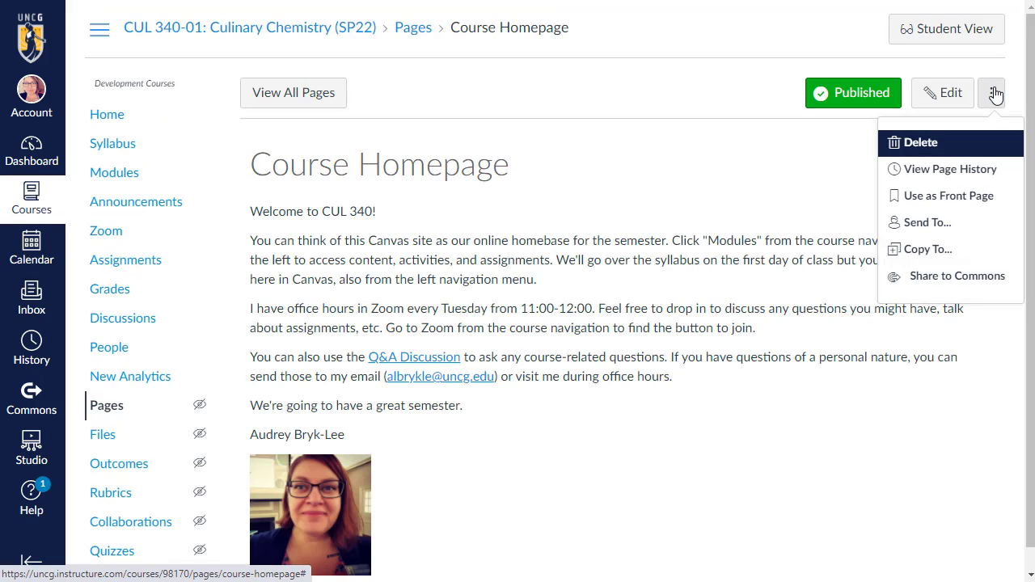
left_click(925, 201)
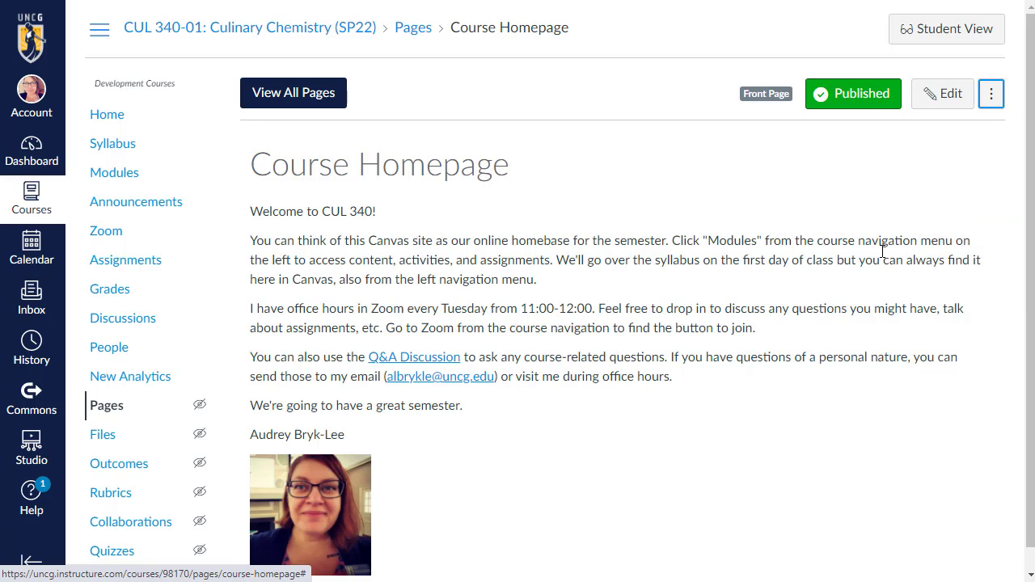
Set the course home page to display the Pages Front Page and review the displayed welcome content.
left_click(119, 123)
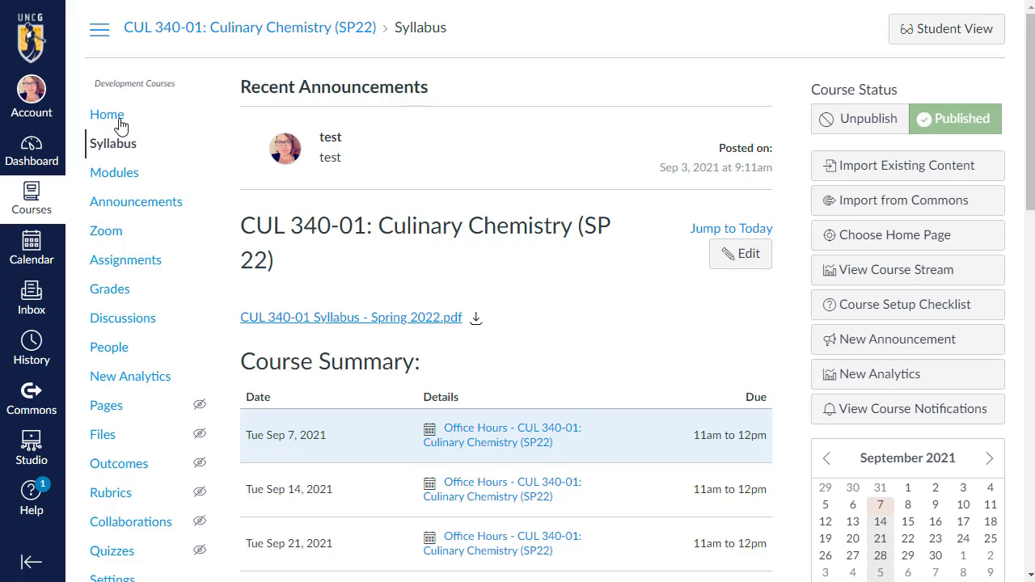
left_click(864, 237)
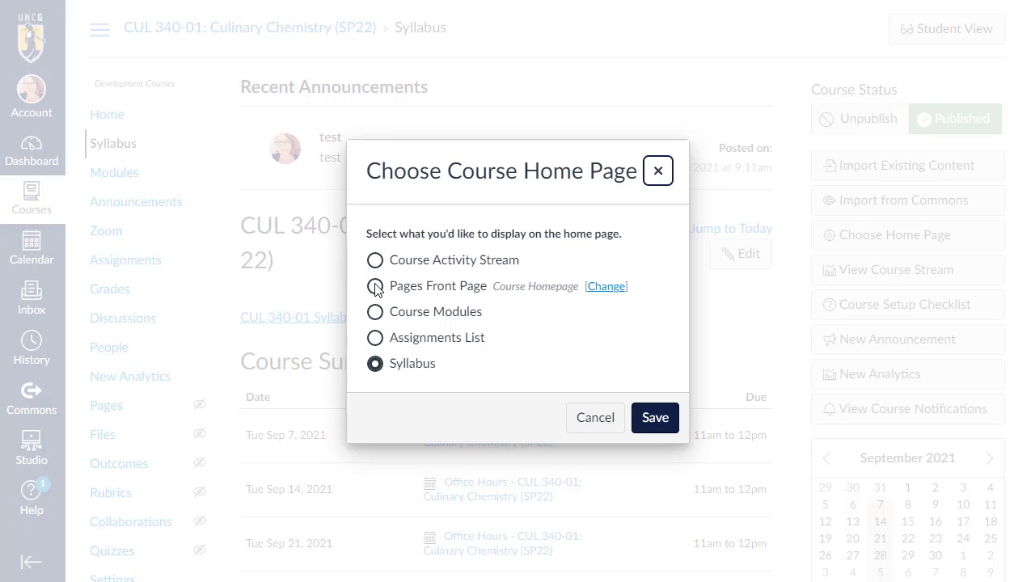
left_click(376, 287)
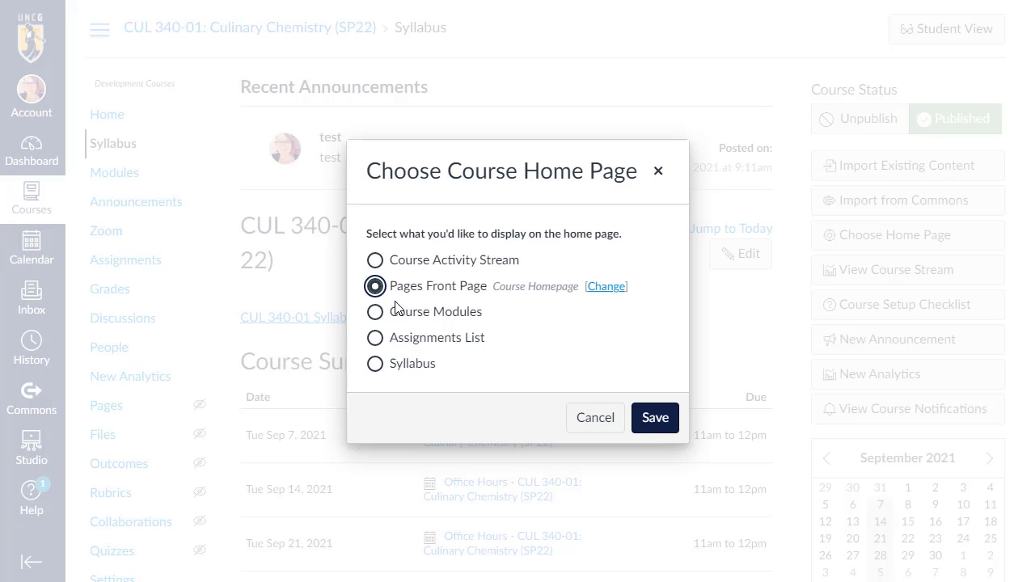
left_click(660, 422)
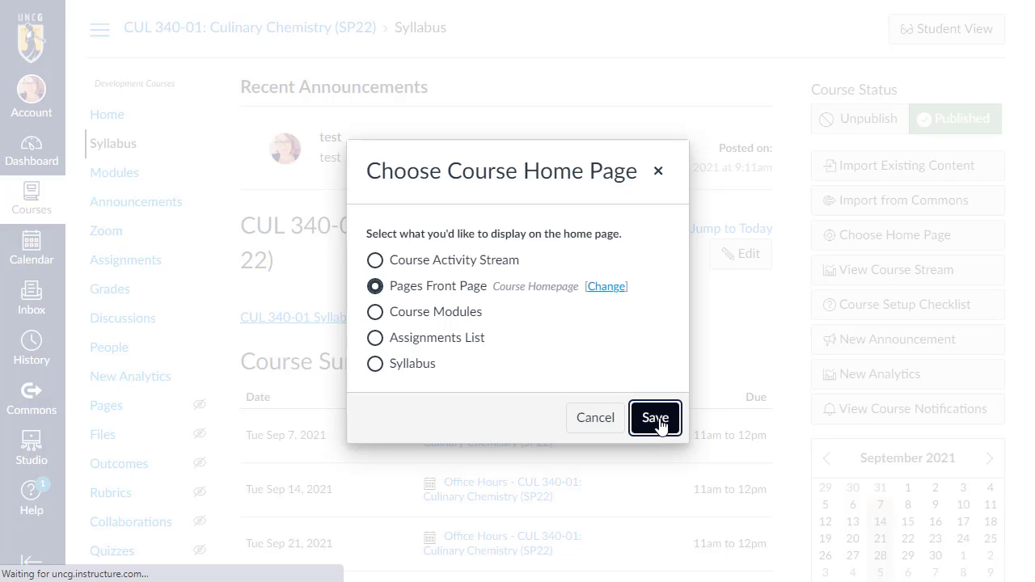
scroll(578, 344, "down", 3)
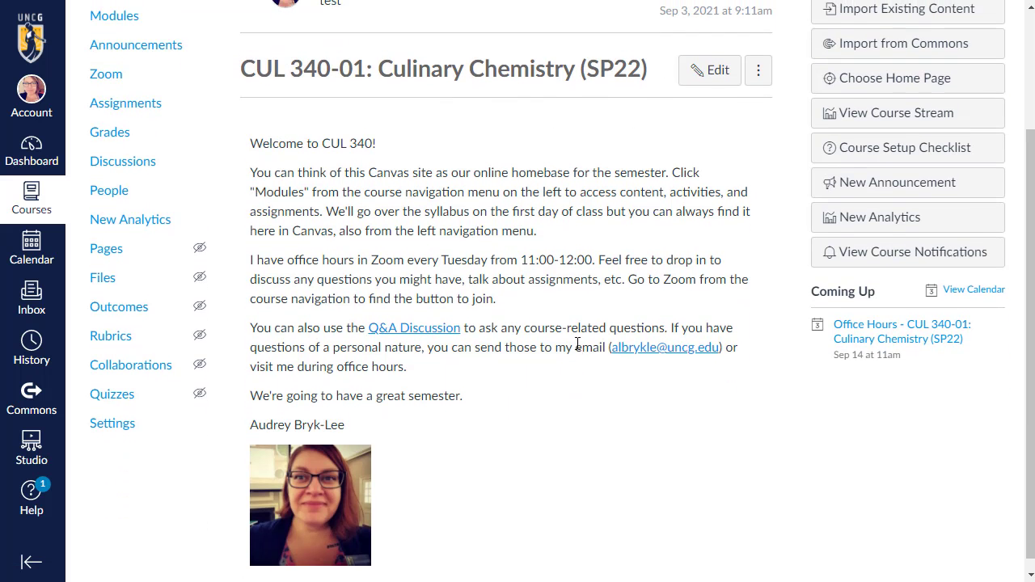
scroll(577, 345, "up", 3)
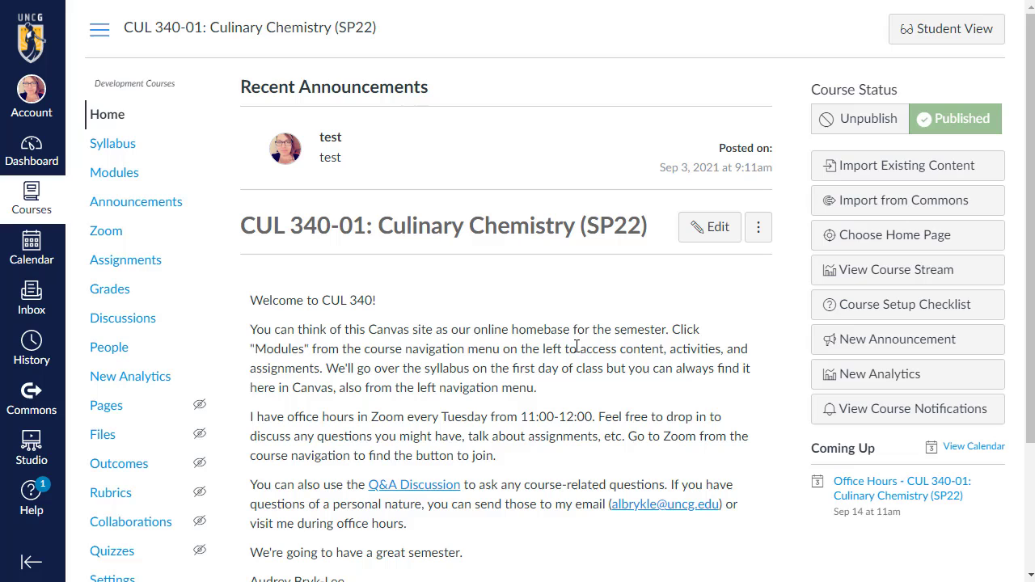
Preview the home page down to the instructor's picture in Student View, and leave Student View.
left_click(953, 37)
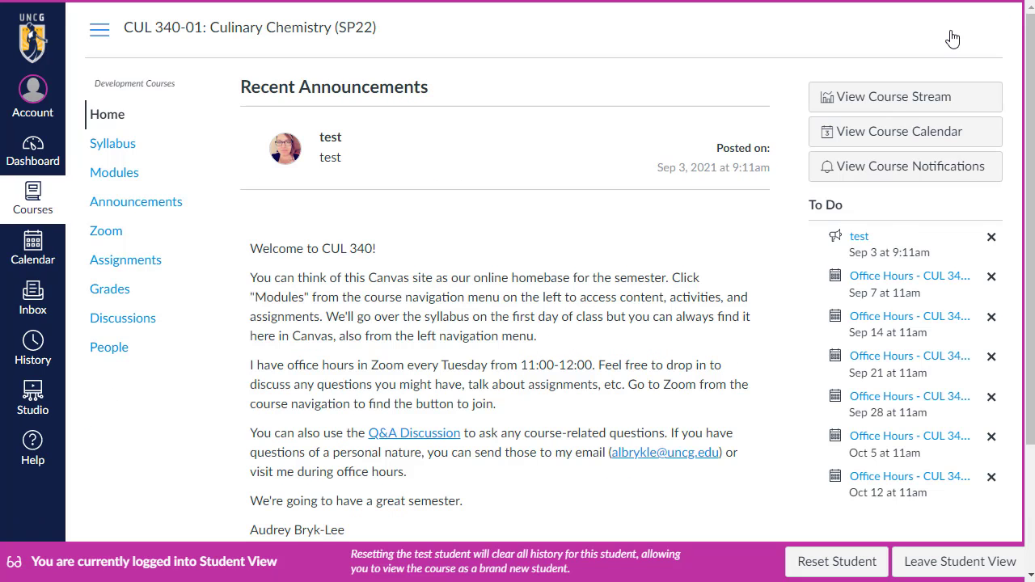
scroll(524, 275, "down", 2)
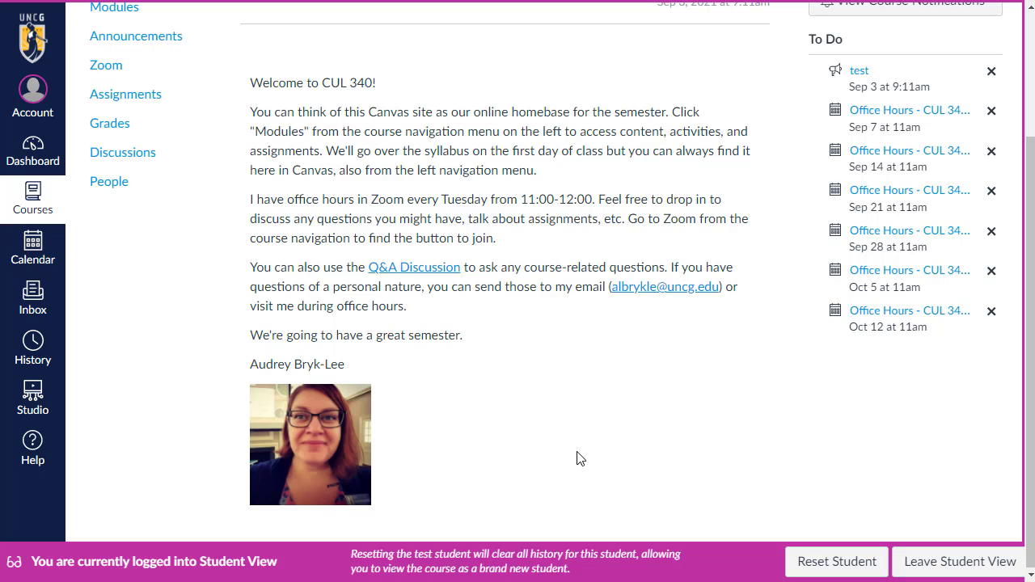
left_click(959, 561)
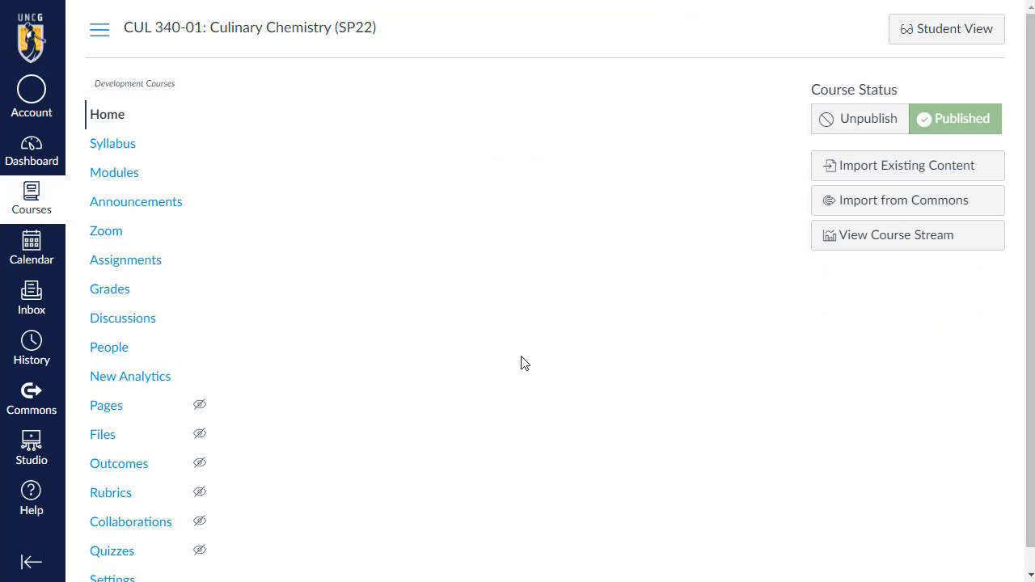
Open the CUL 340-01: Culinary Chemistry course from the Dashboard and go to its settings.
left_click(36, 158)
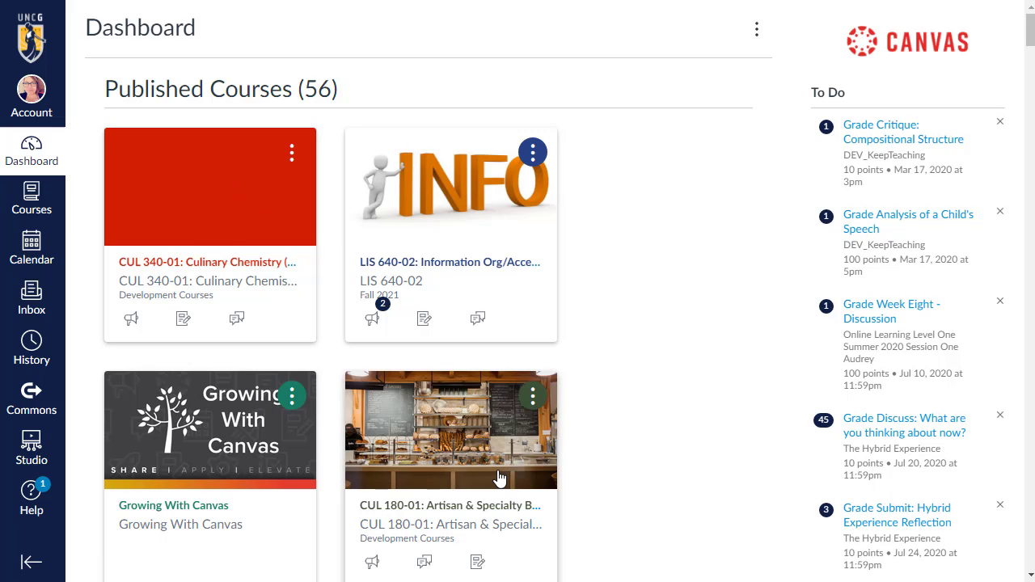
scroll(500, 478, "down", 3)
scroll(442, 243, "up", 2)
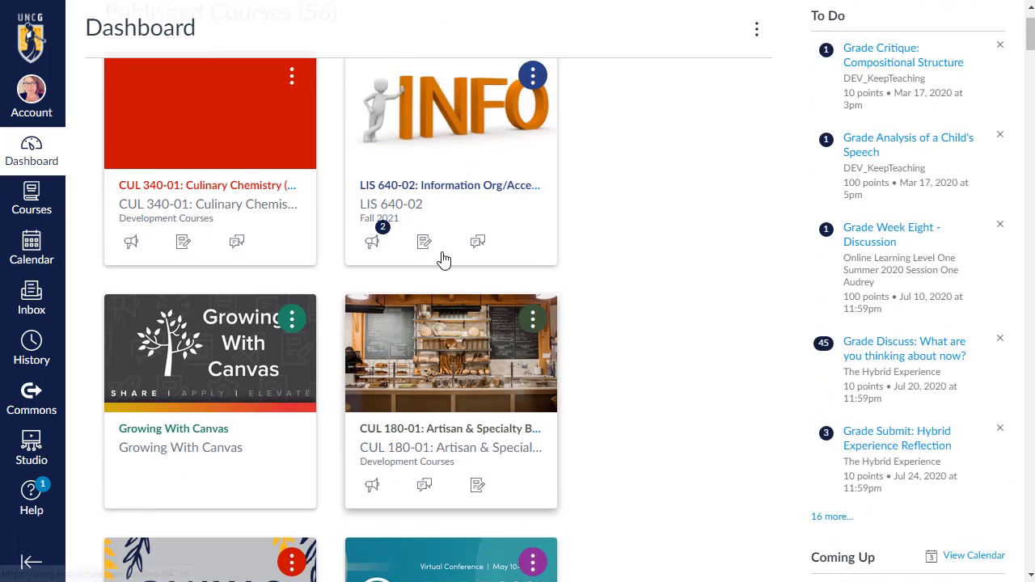
scroll(442, 258, "up", 1)
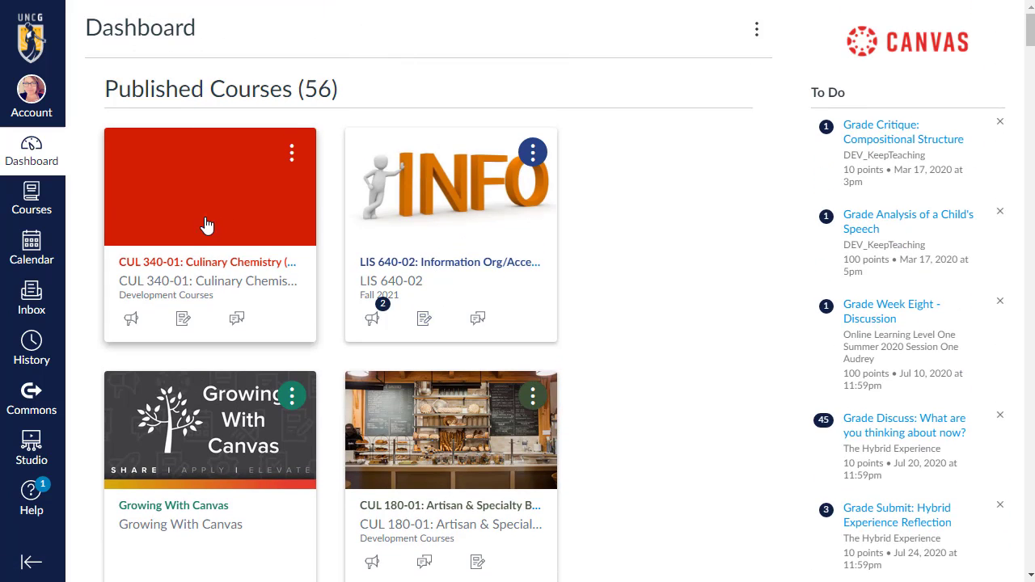
left_click(193, 268)
scroll(194, 258, "down", 3)
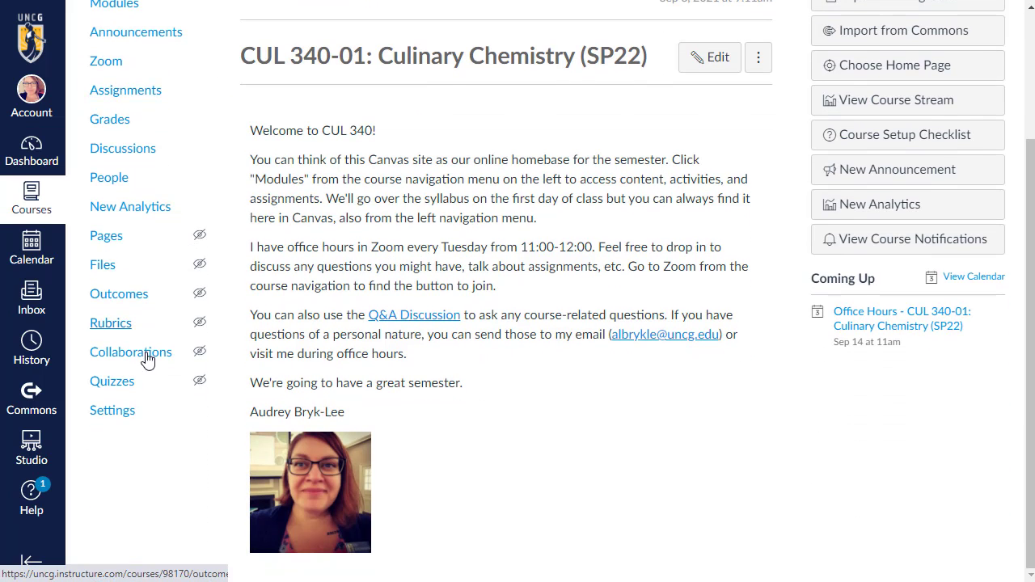
left_click(123, 414)
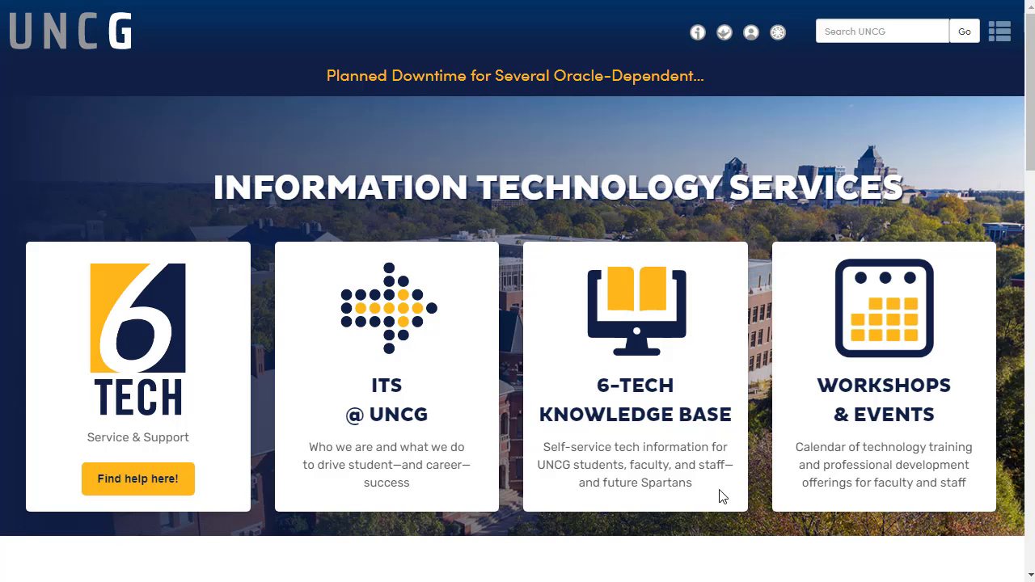
Search the UNCG 6-TECH Knowledge Base for "canvas copy" and open the article "Canvas: Best Practices for Copying Content".
left_click(632, 422)
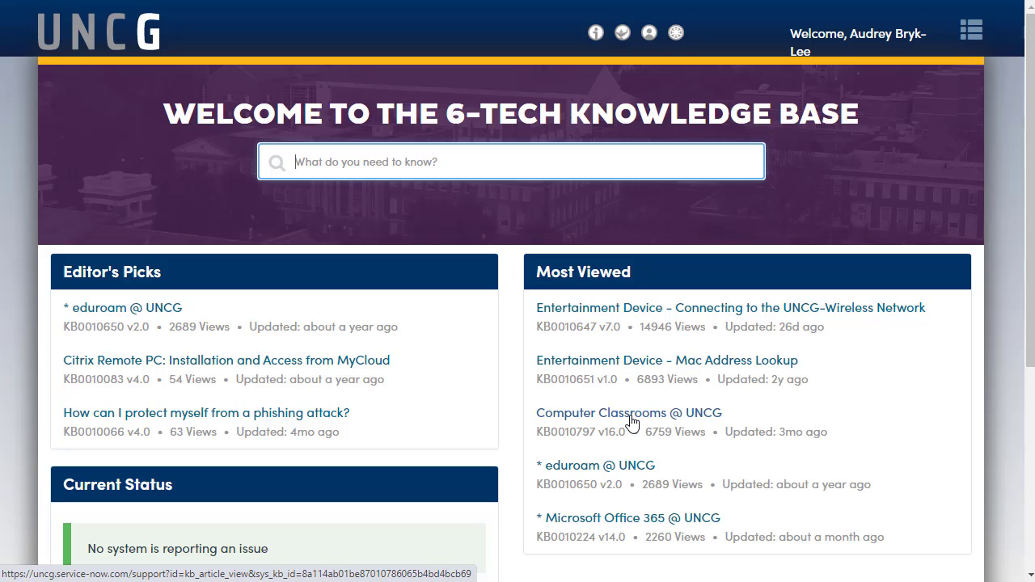
type("canva")
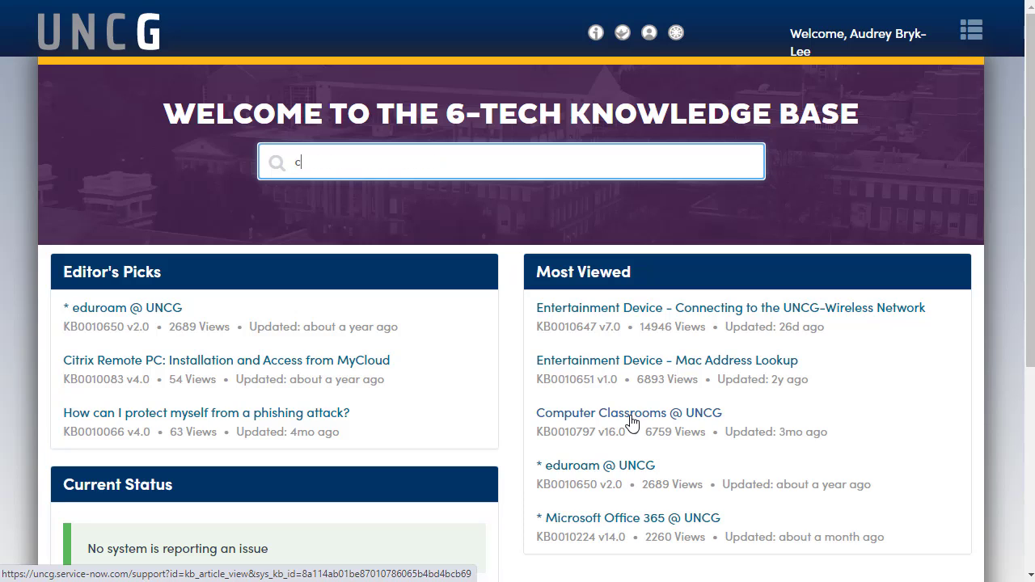
type("s copy")
key("Return")
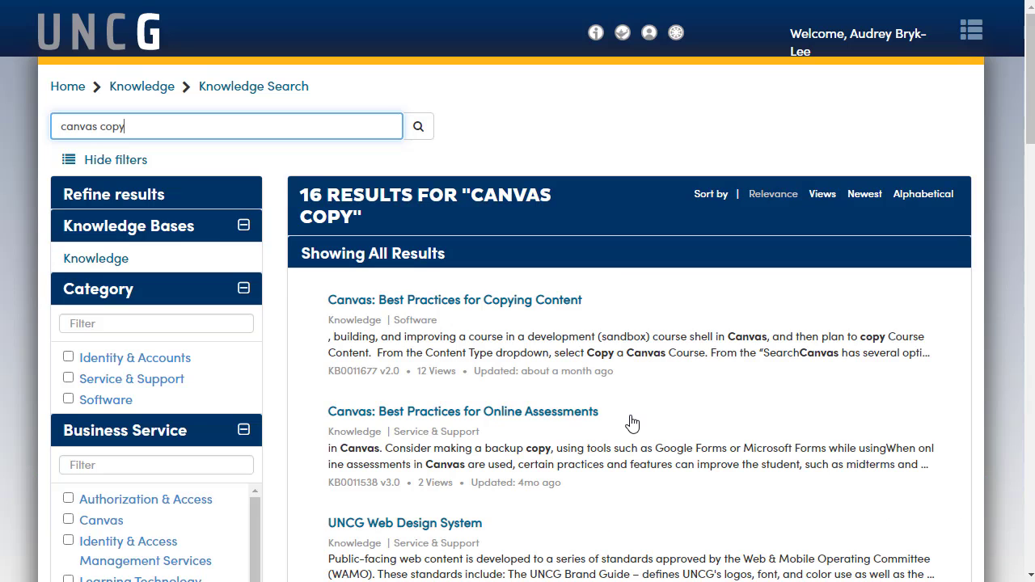
left_click(356, 305)
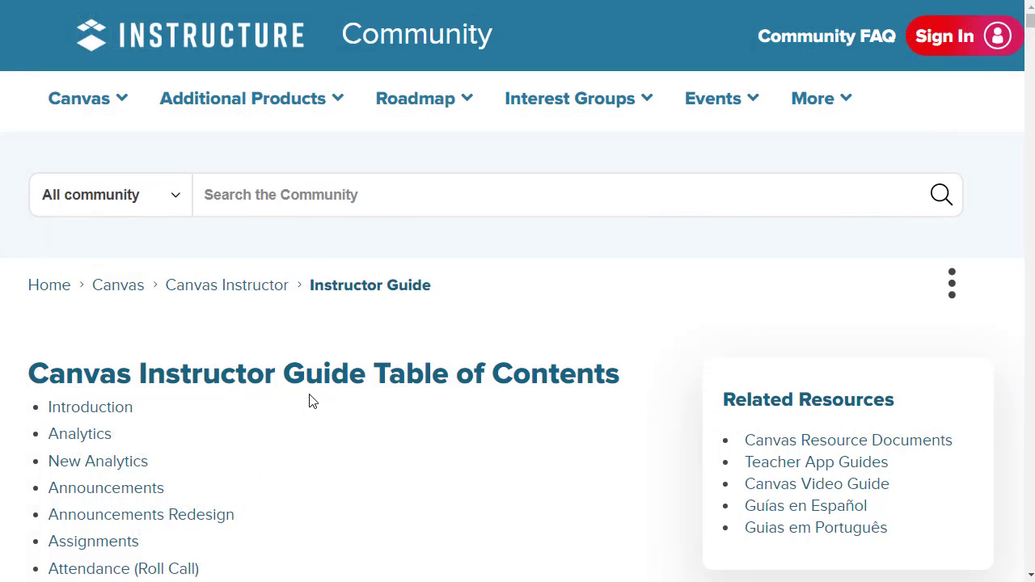
Browse the Canvas Instructor Guide's table of contents and look through the articles in its Assignments section.
scroll(310, 398, "down", 2)
scroll(312, 401, "down", 4)
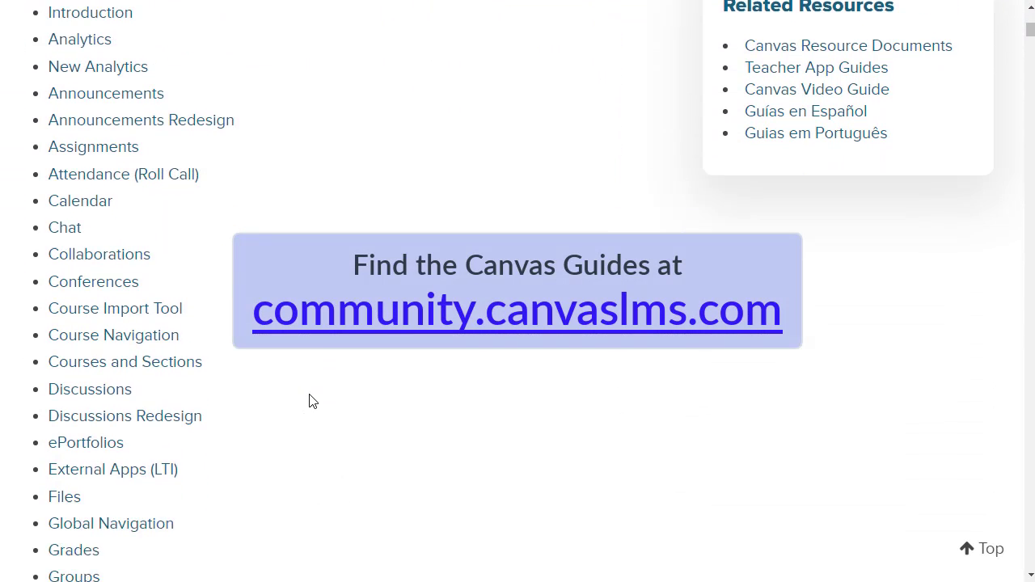
left_click(105, 56)
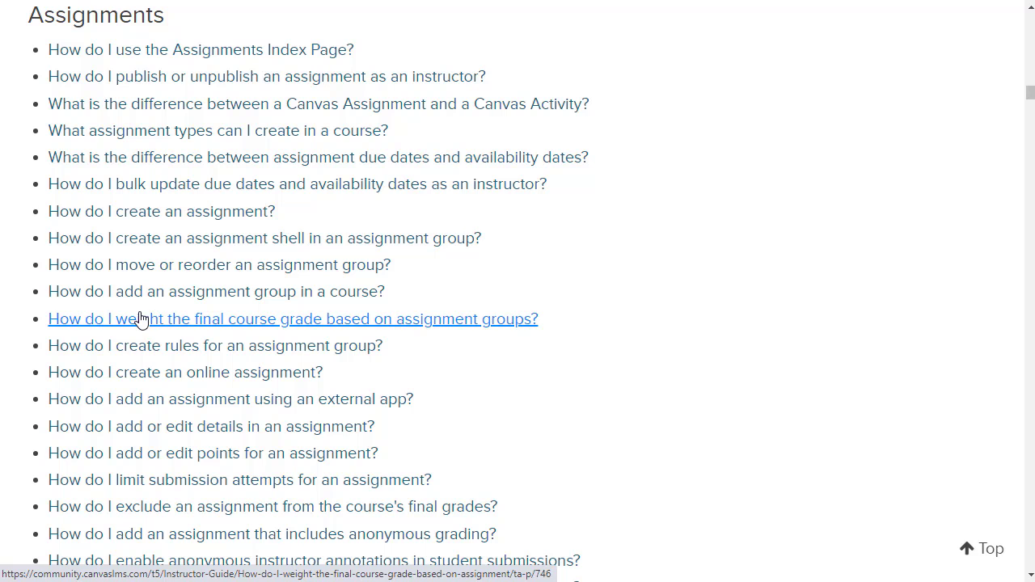
scroll(697, 291, "down", 3)
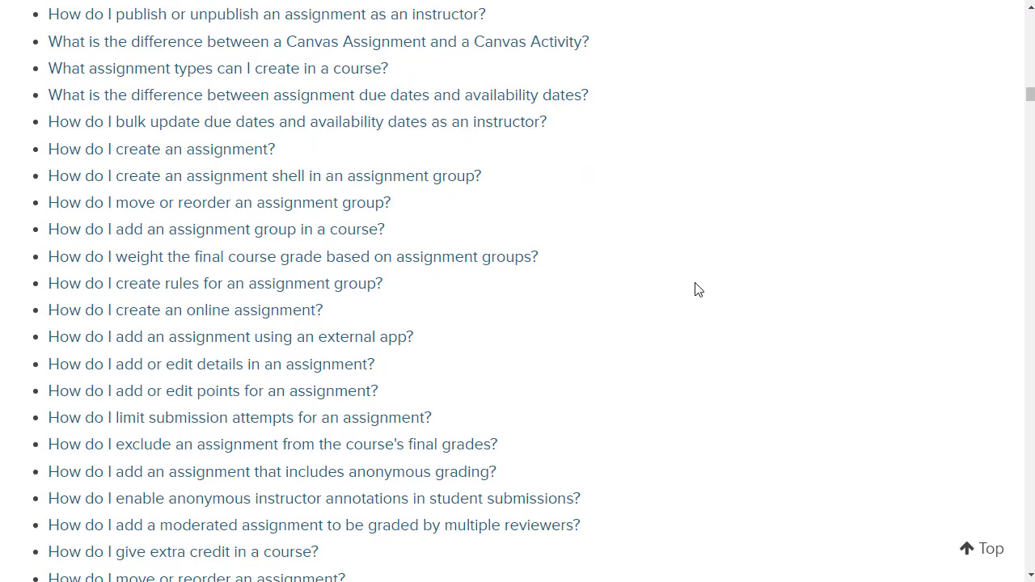
scroll(696, 291, "down", 1)
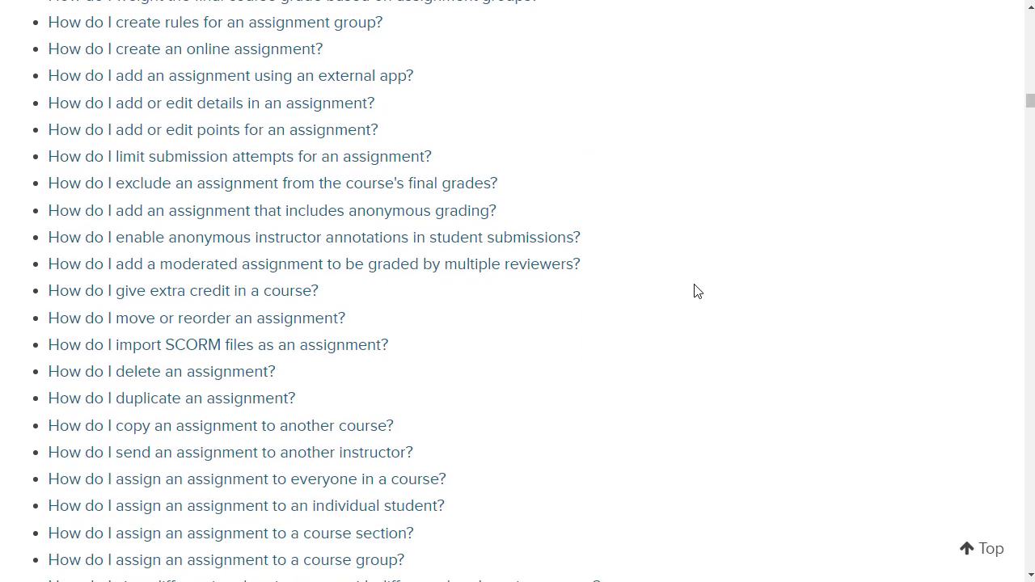
Open the guide article "How do I delete an assignment?" and read its instructions through the Confirm Delete section.
left_click(106, 372)
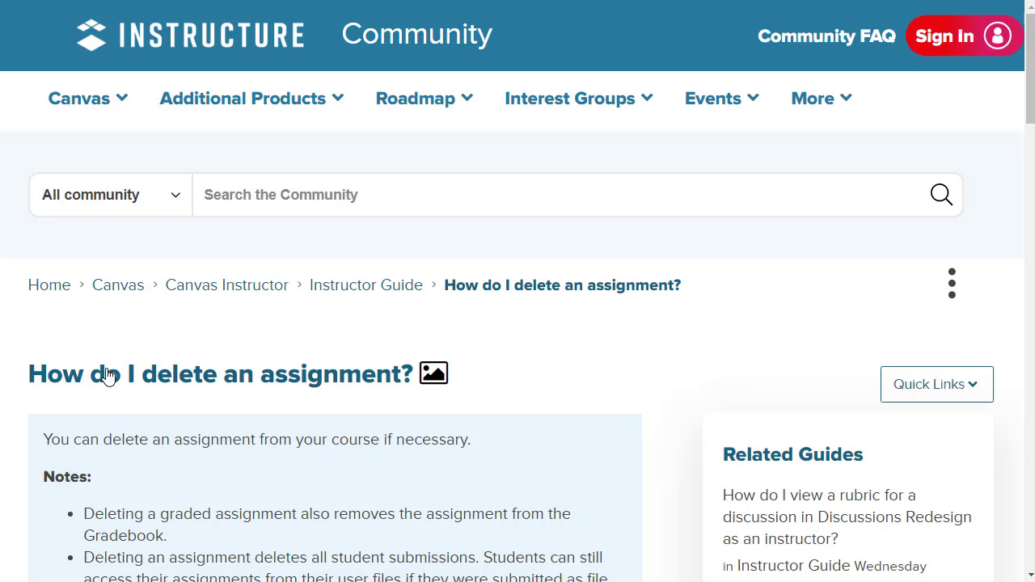
scroll(385, 392, "down", 6)
scroll(220, 354, "down", 5)
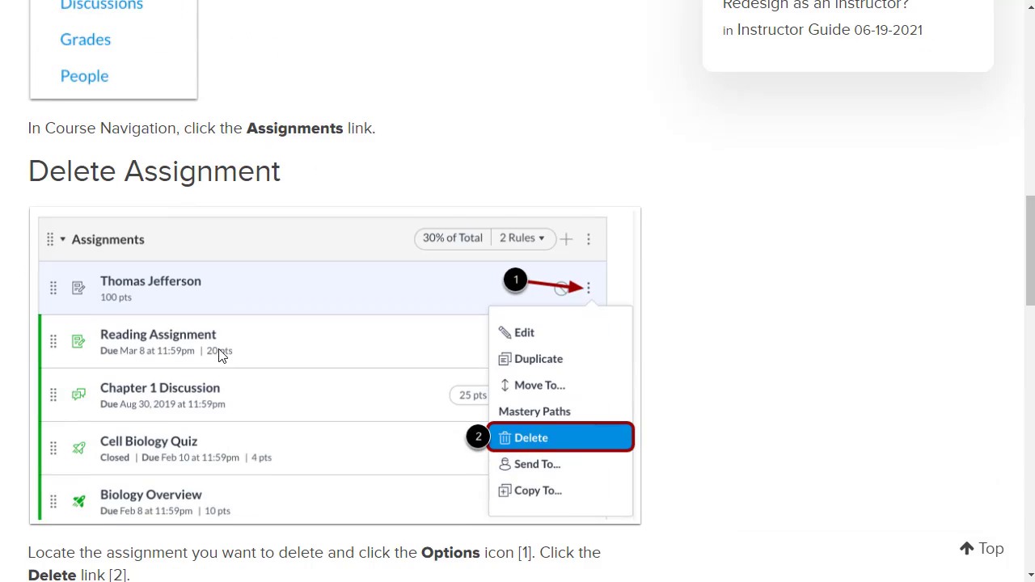
scroll(449, 433, "down", 3)
scroll(441, 426, "down", 2)
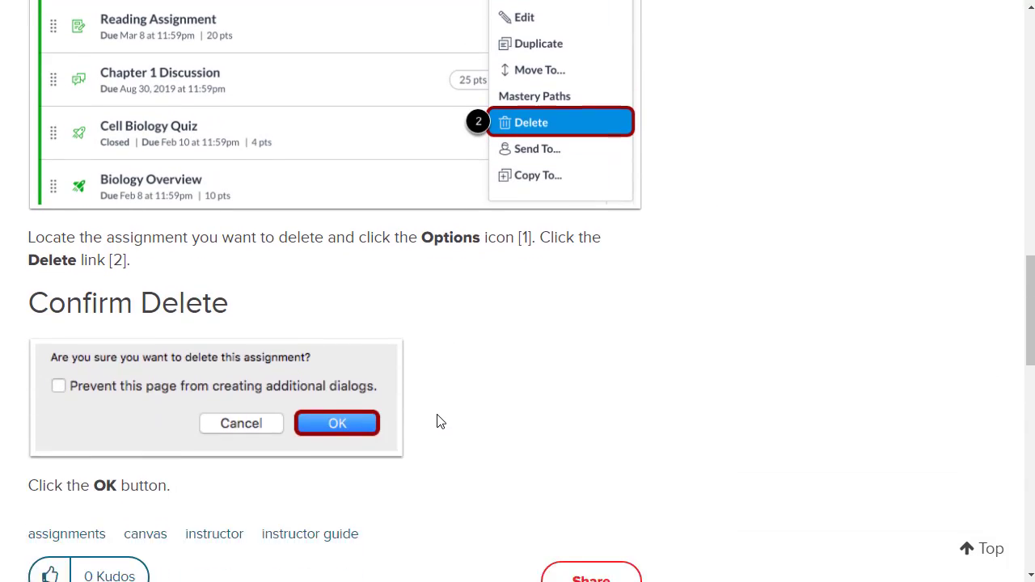